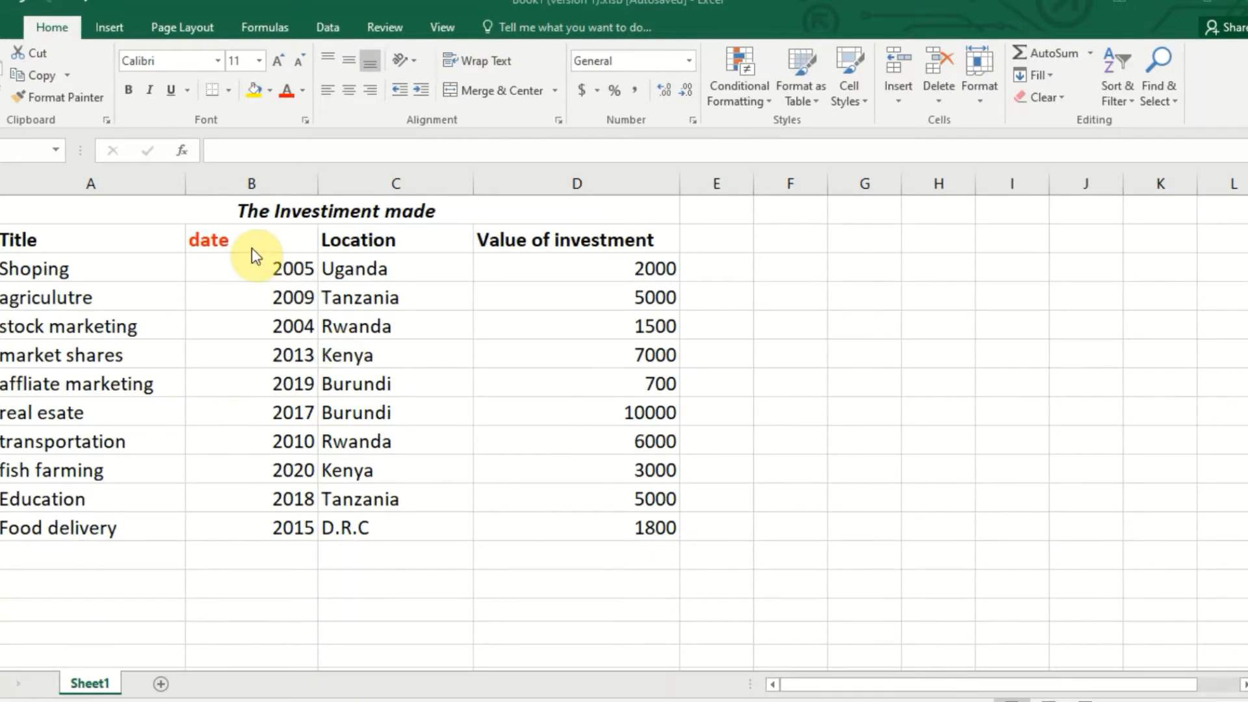
Step: Try copying the date header's formatting onto the Title column, from its header down to Food delivery, and undo it
click(237, 239)
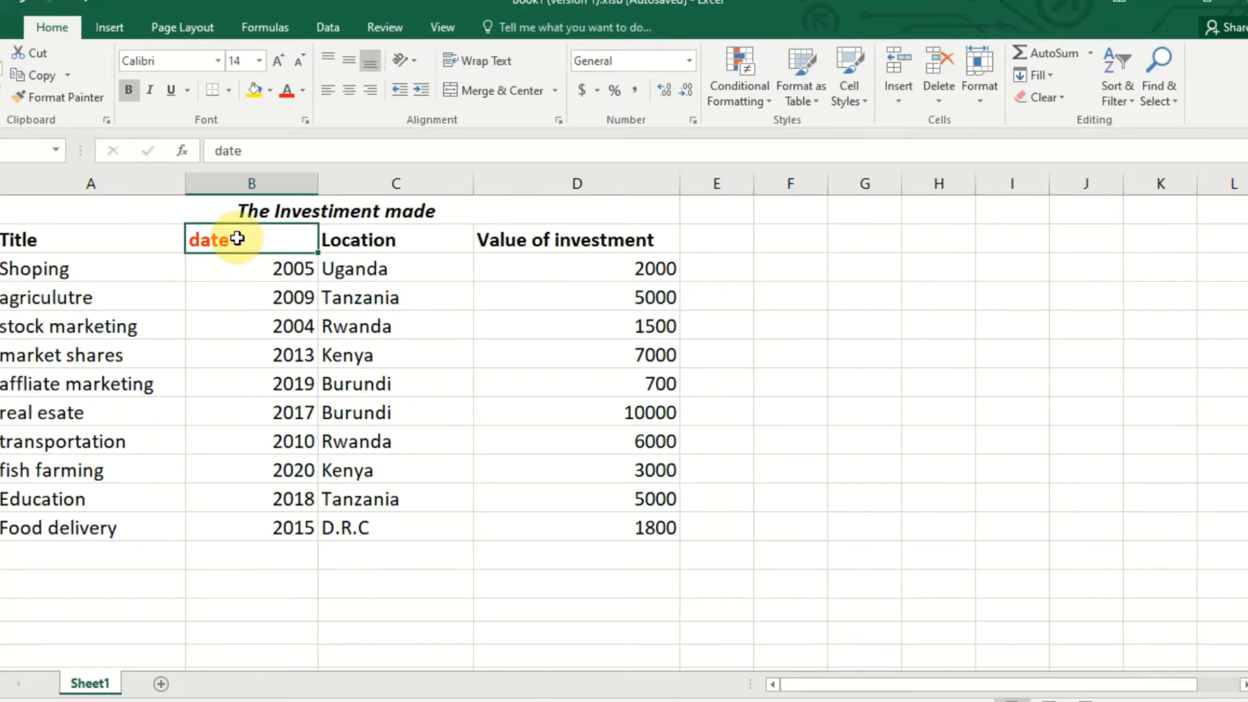
click(62, 103)
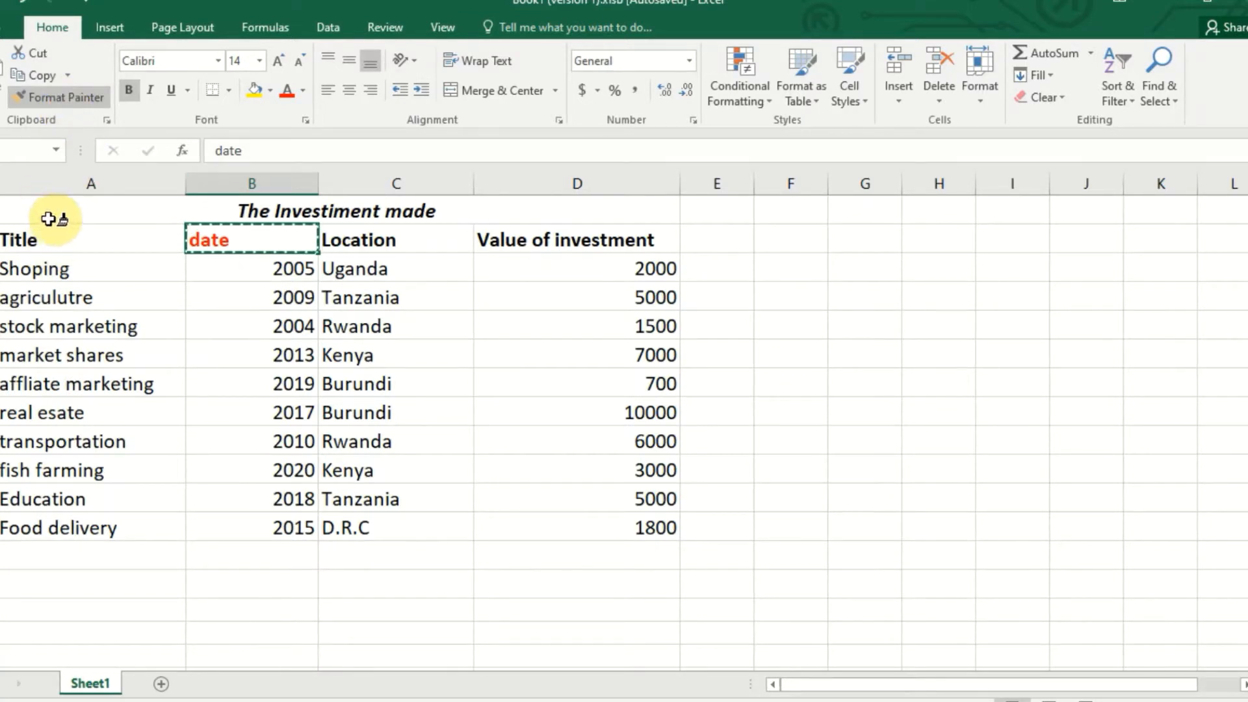
drag(33, 238, 15, 526)
click(292, 389)
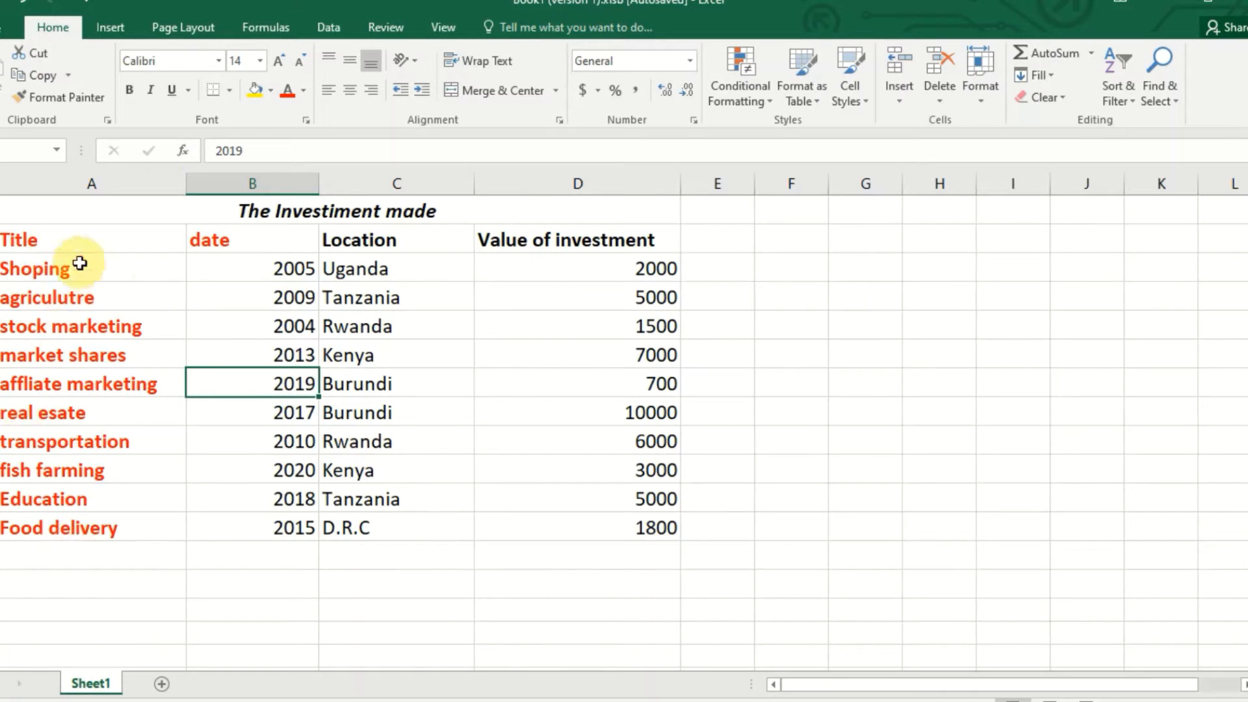
click(21, 4)
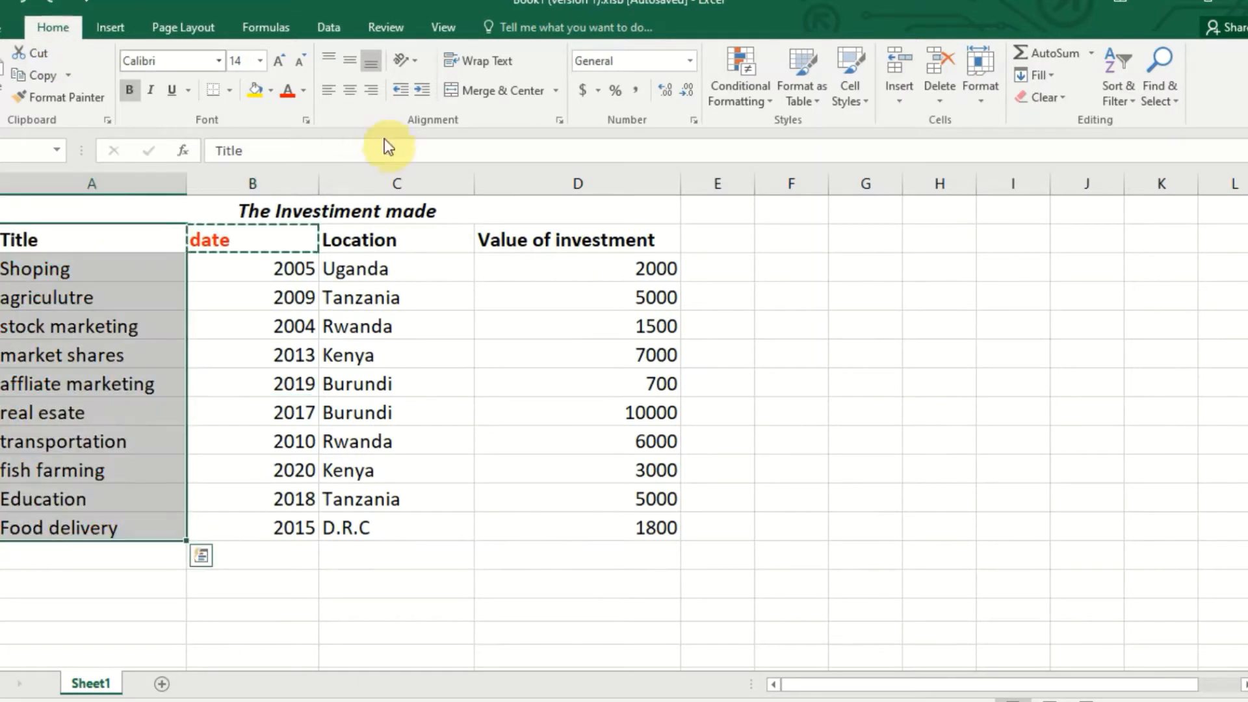
Step: Apply a green-yellow-red color scale to the Value of investment figures in D3:D12
click(532, 289)
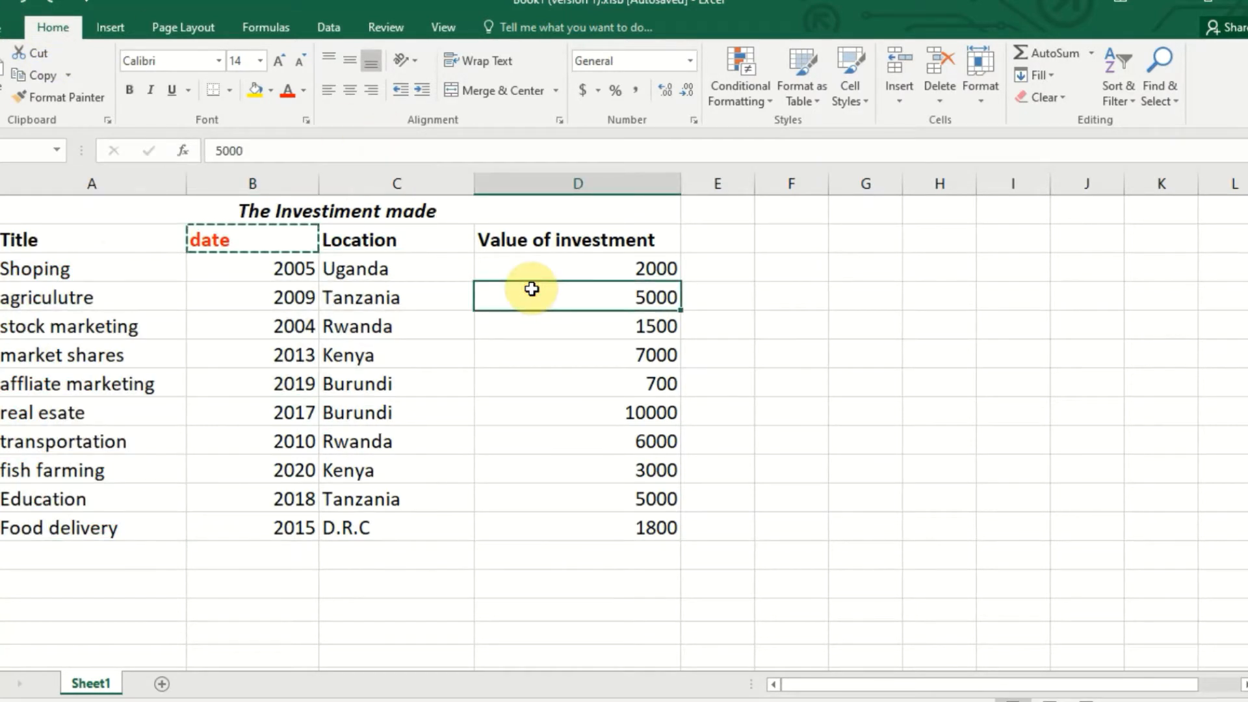
click(595, 269)
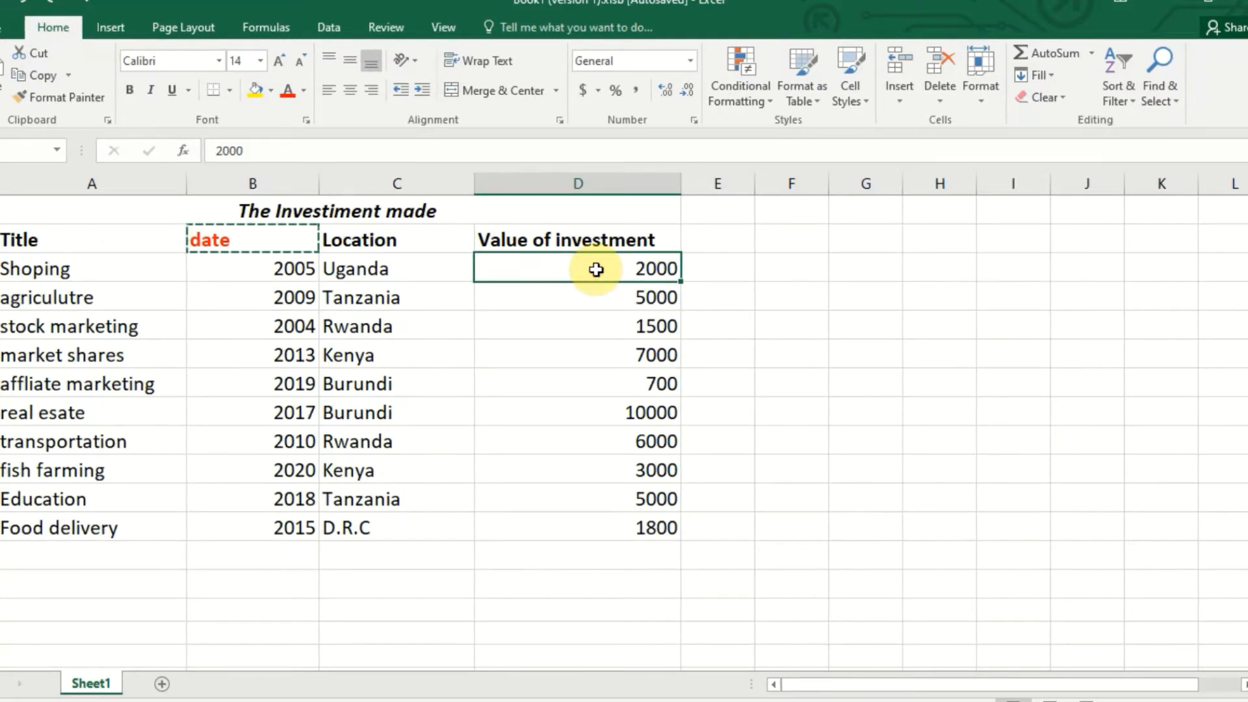
drag(595, 270, 635, 522)
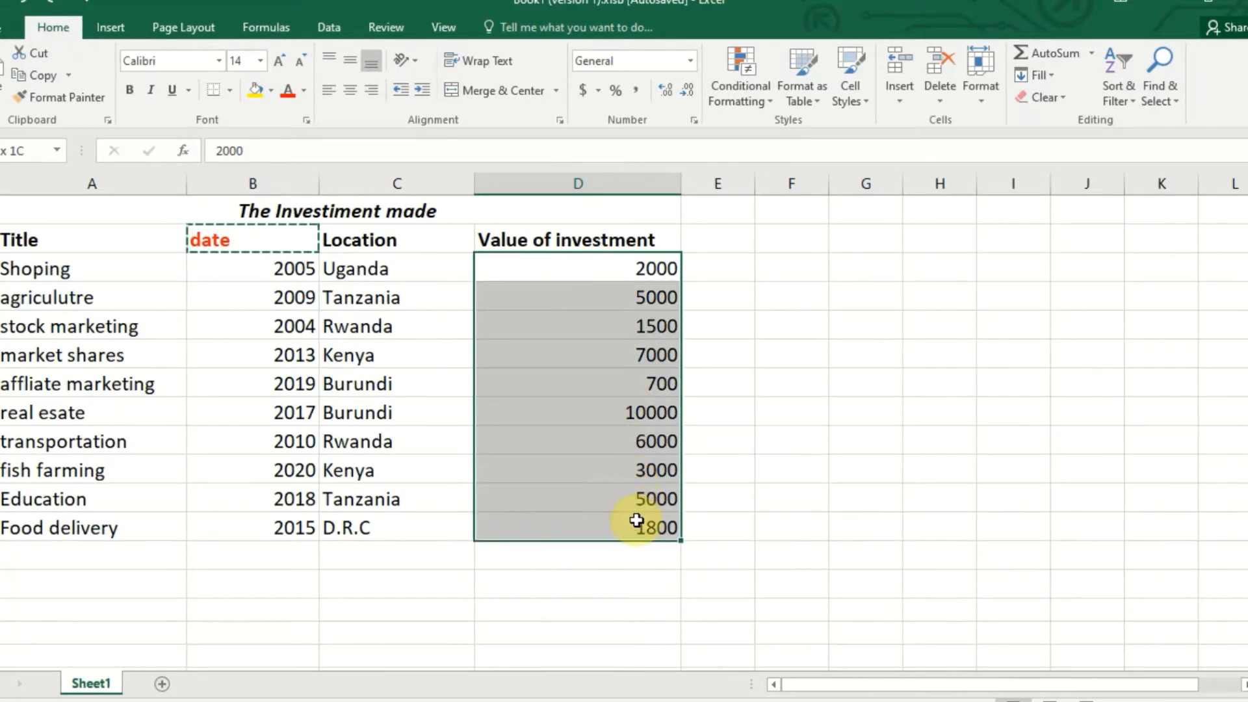
click(769, 96)
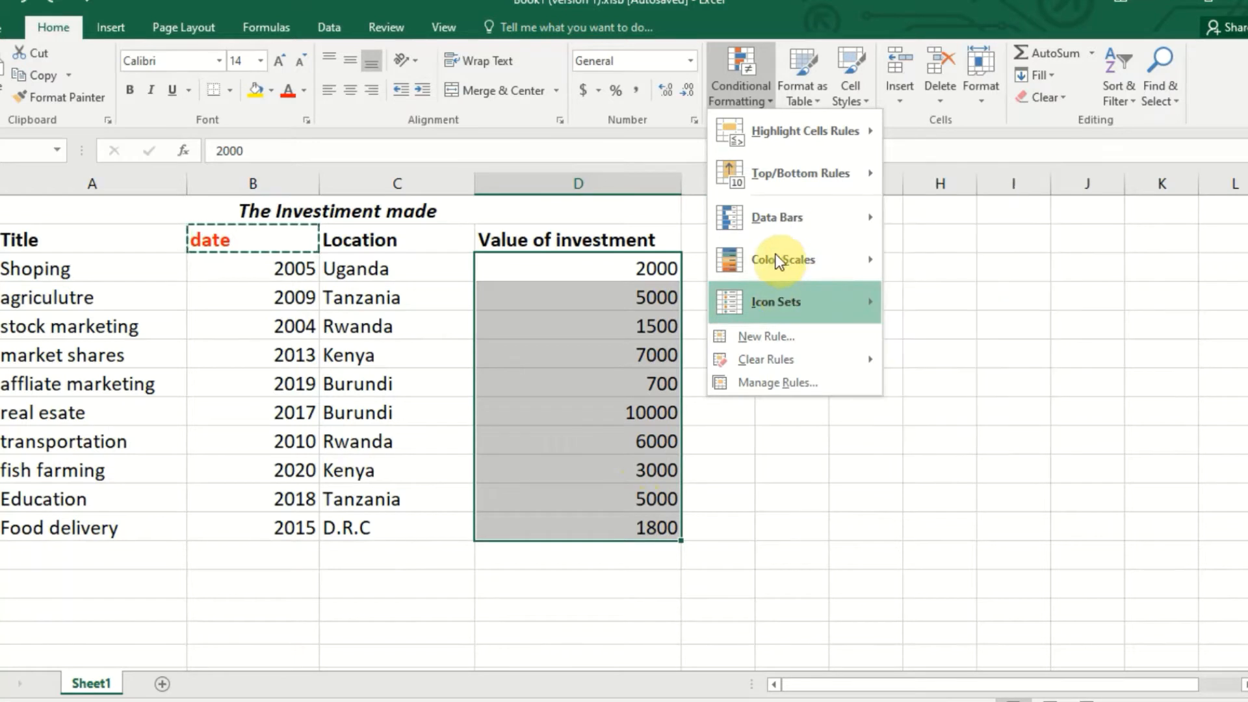
mouse_move(784, 261)
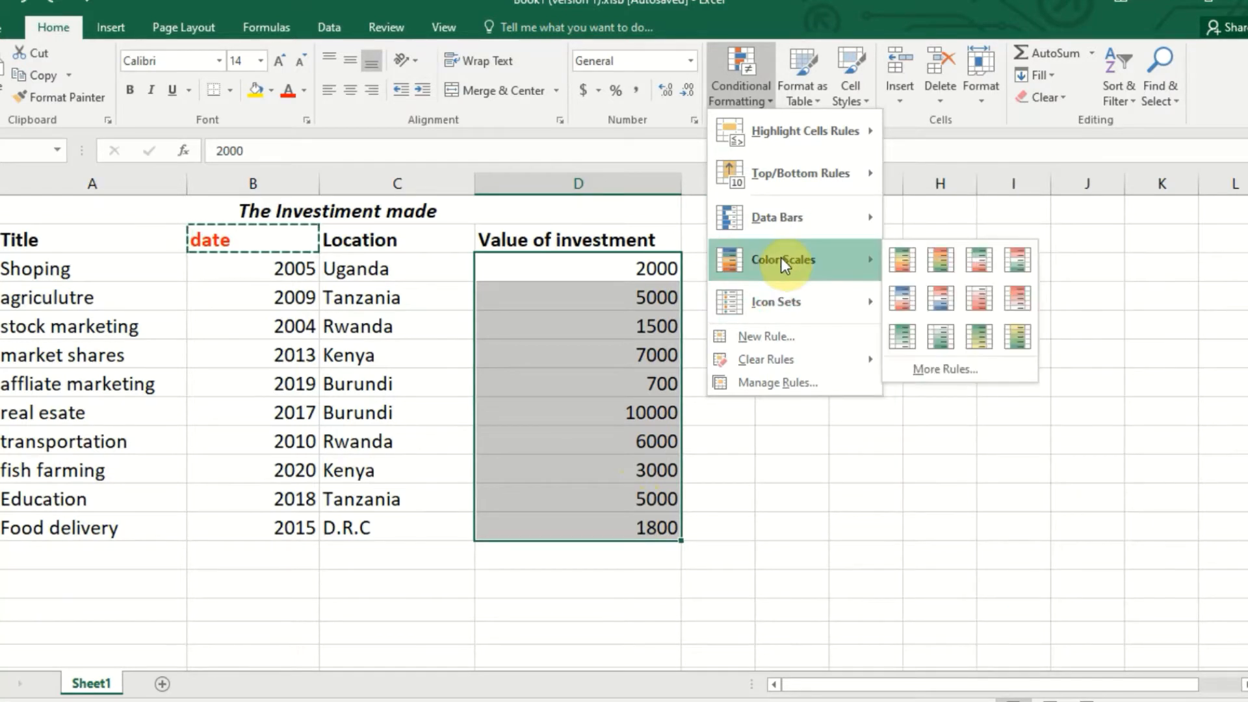
click(910, 260)
click(559, 547)
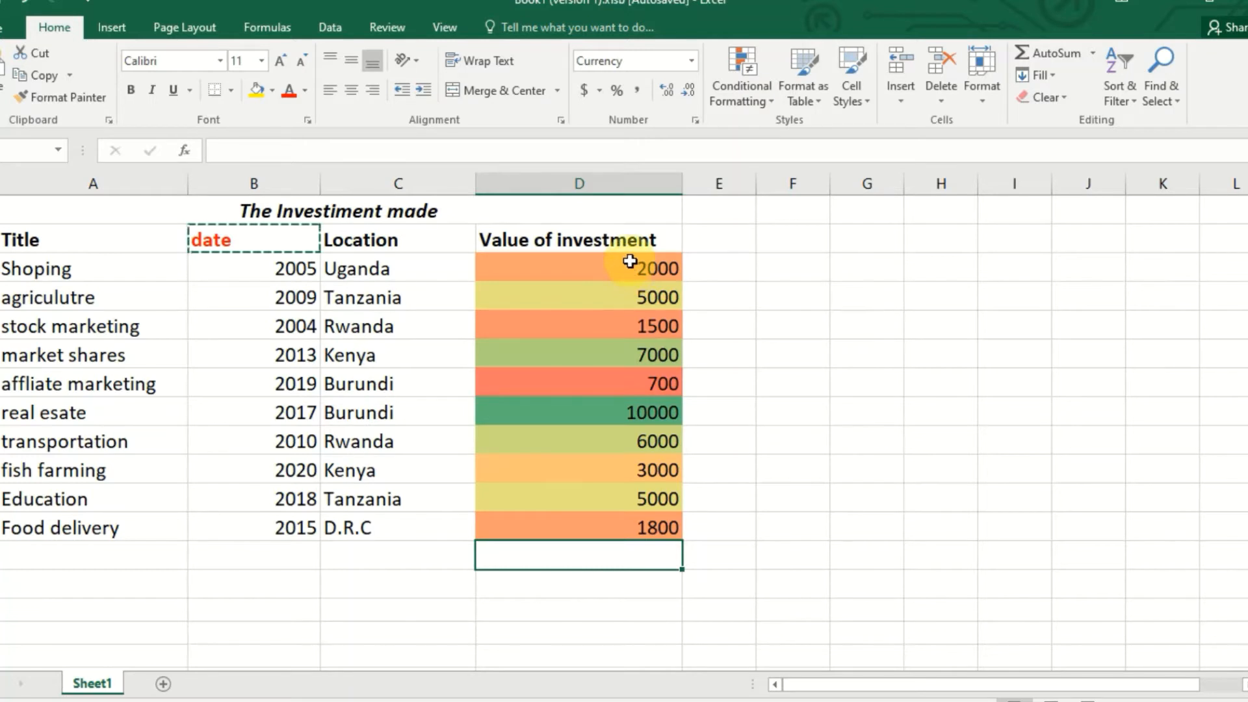
Step: Apply the dollar Accounting number format to the investment figures in D3:D12
drag(628, 269, 617, 518)
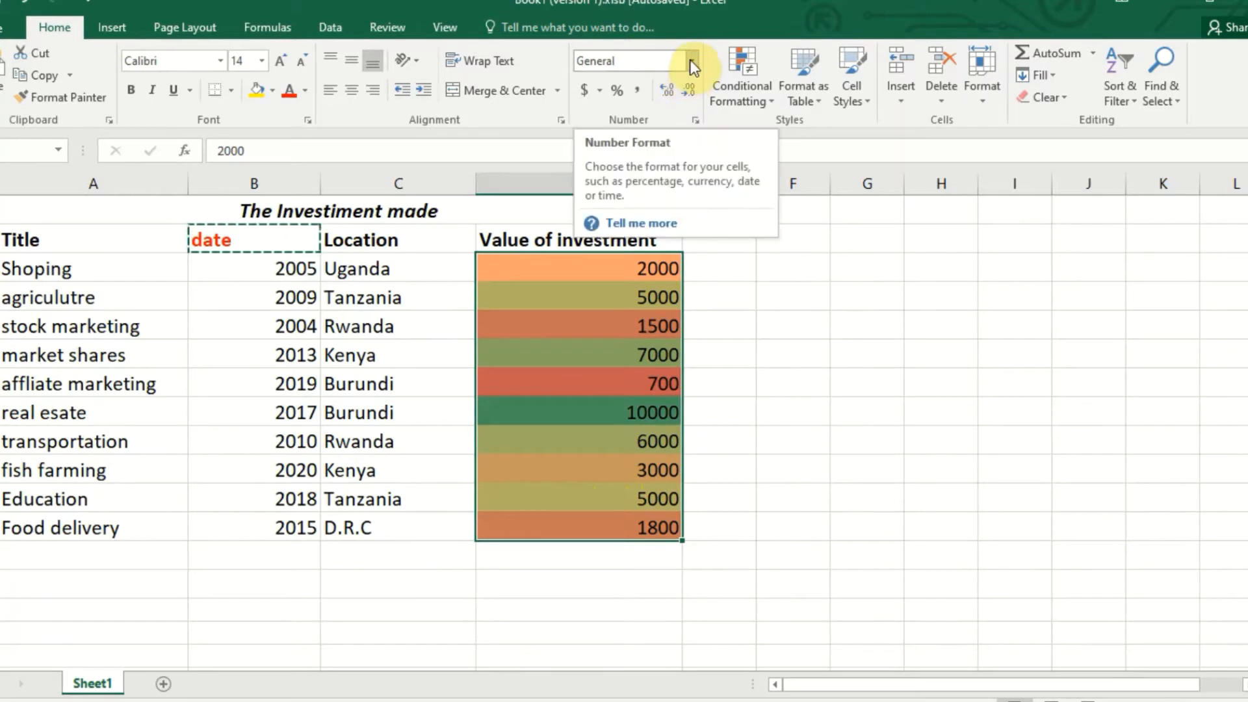
click(584, 91)
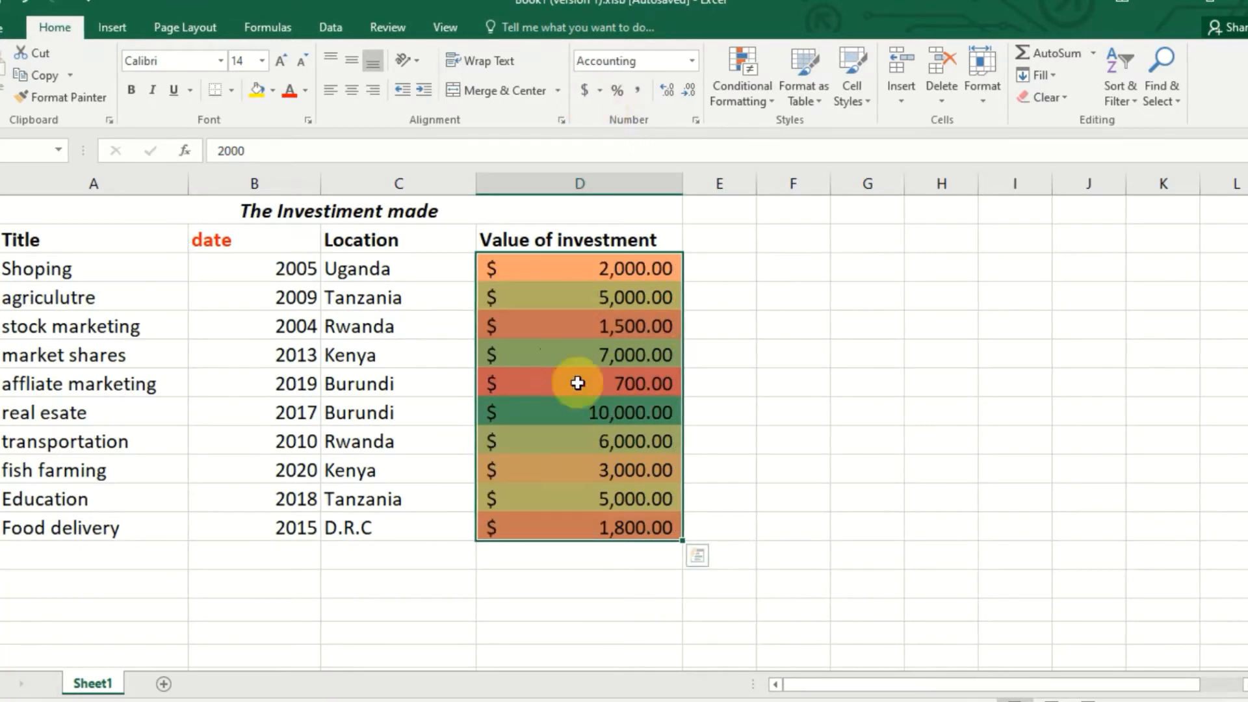
click(792, 390)
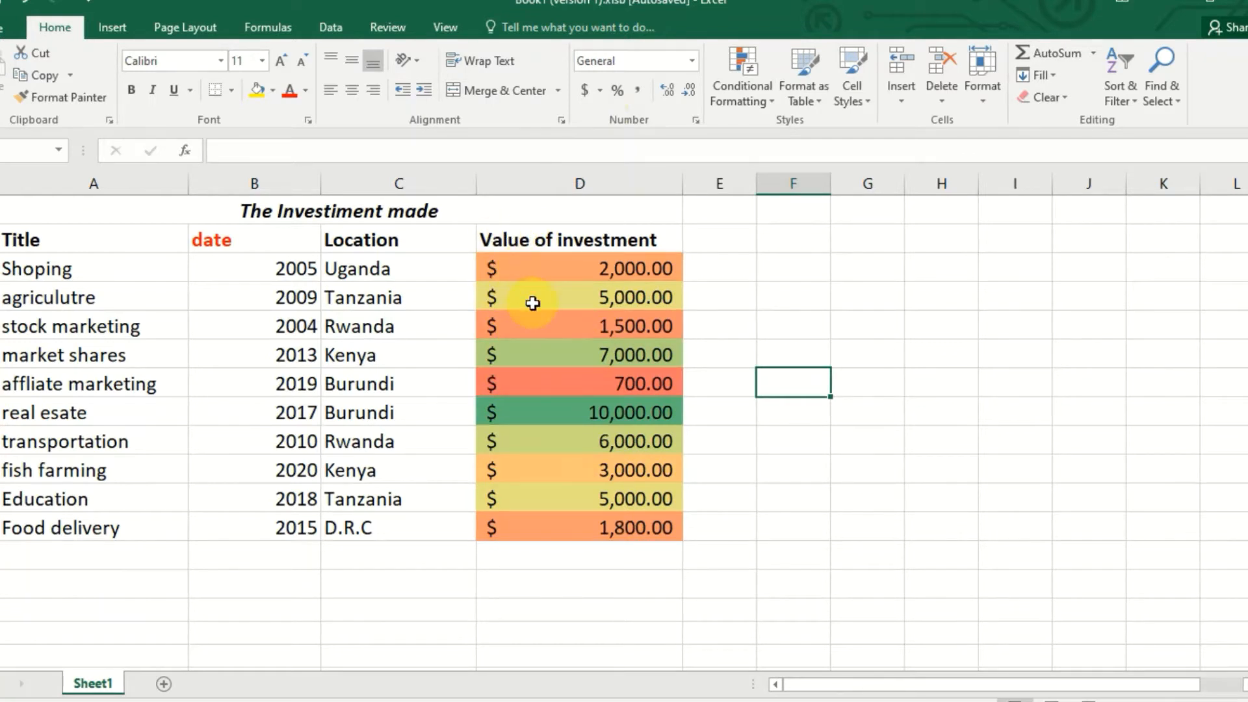
Step: Set the number format of the investment figures in D3:D12 to Currency
drag(566, 260, 579, 520)
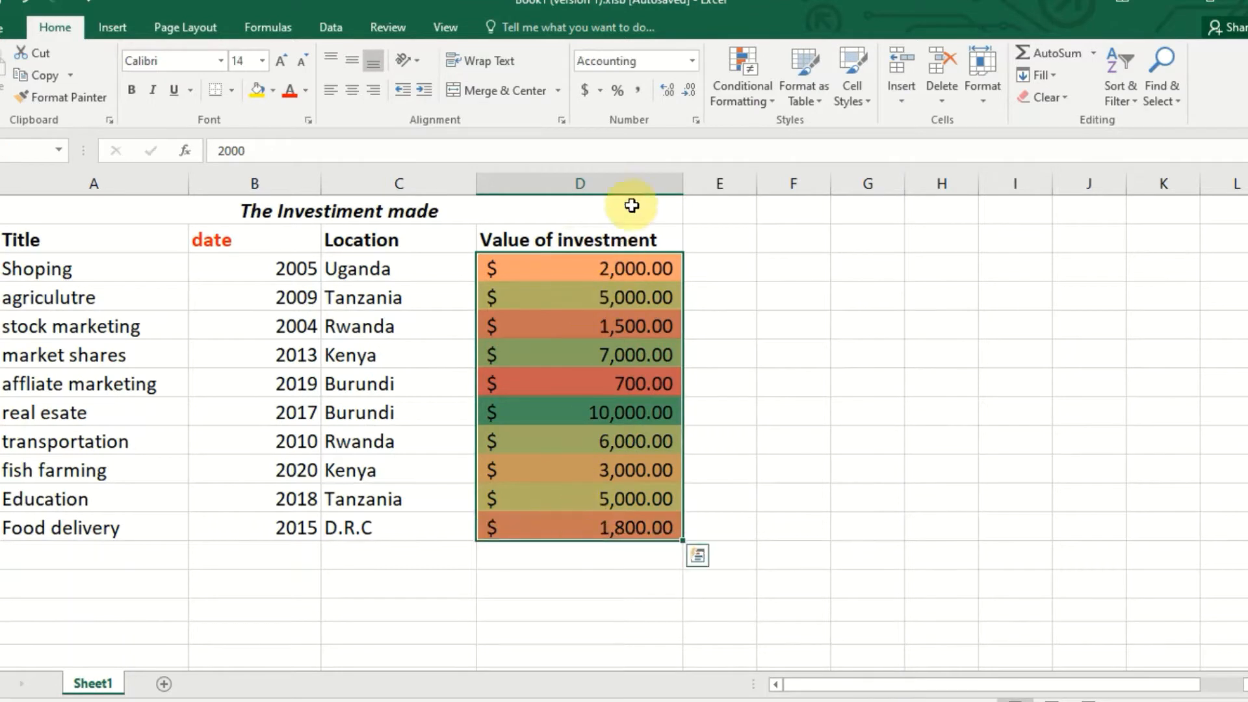
click(689, 58)
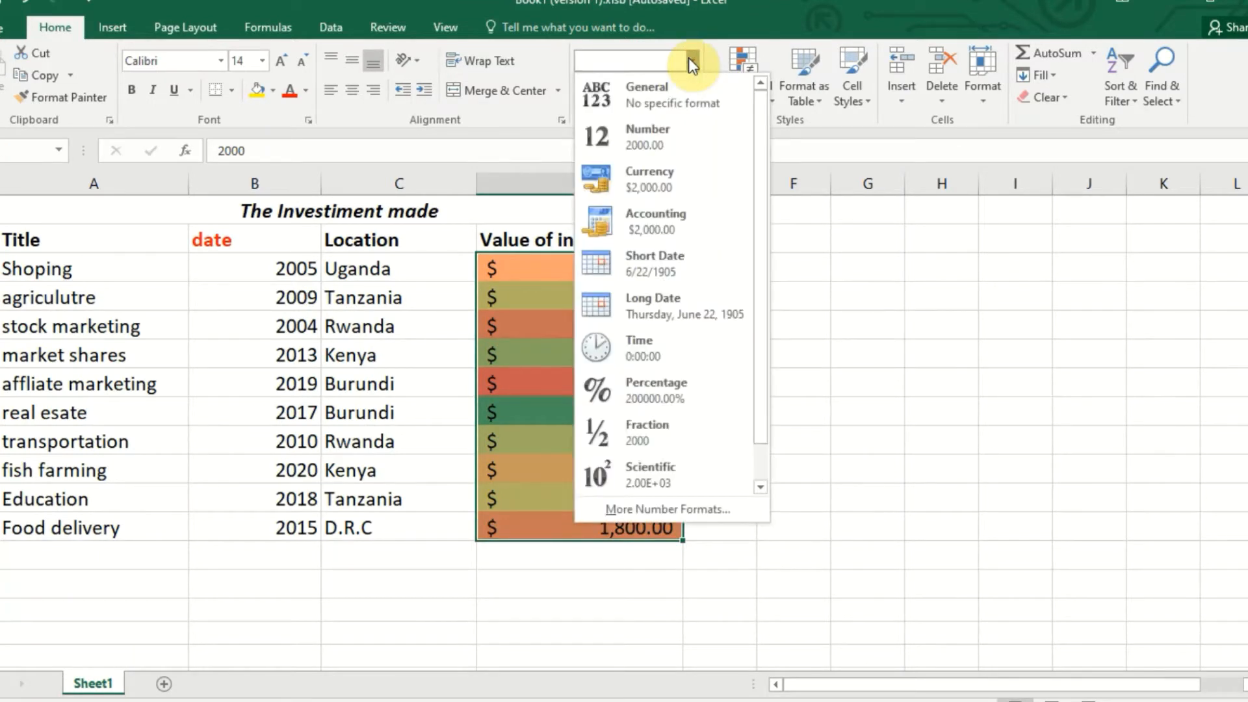
click(676, 177)
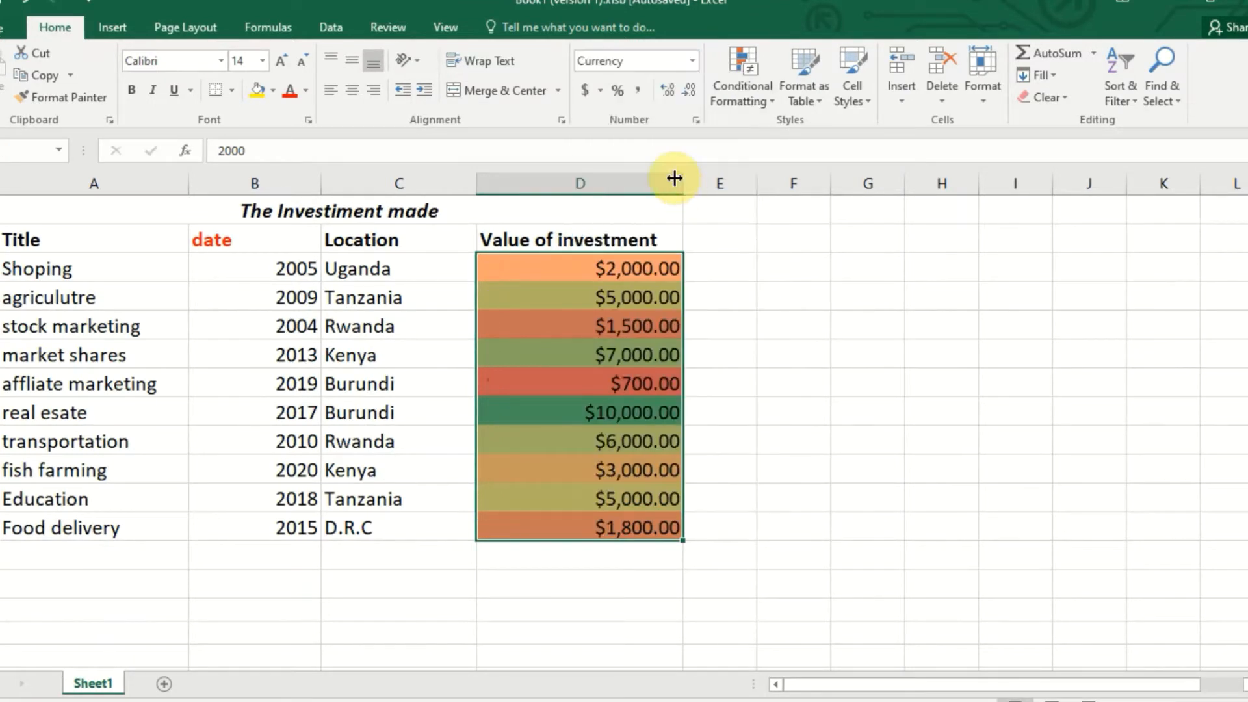
click(641, 417)
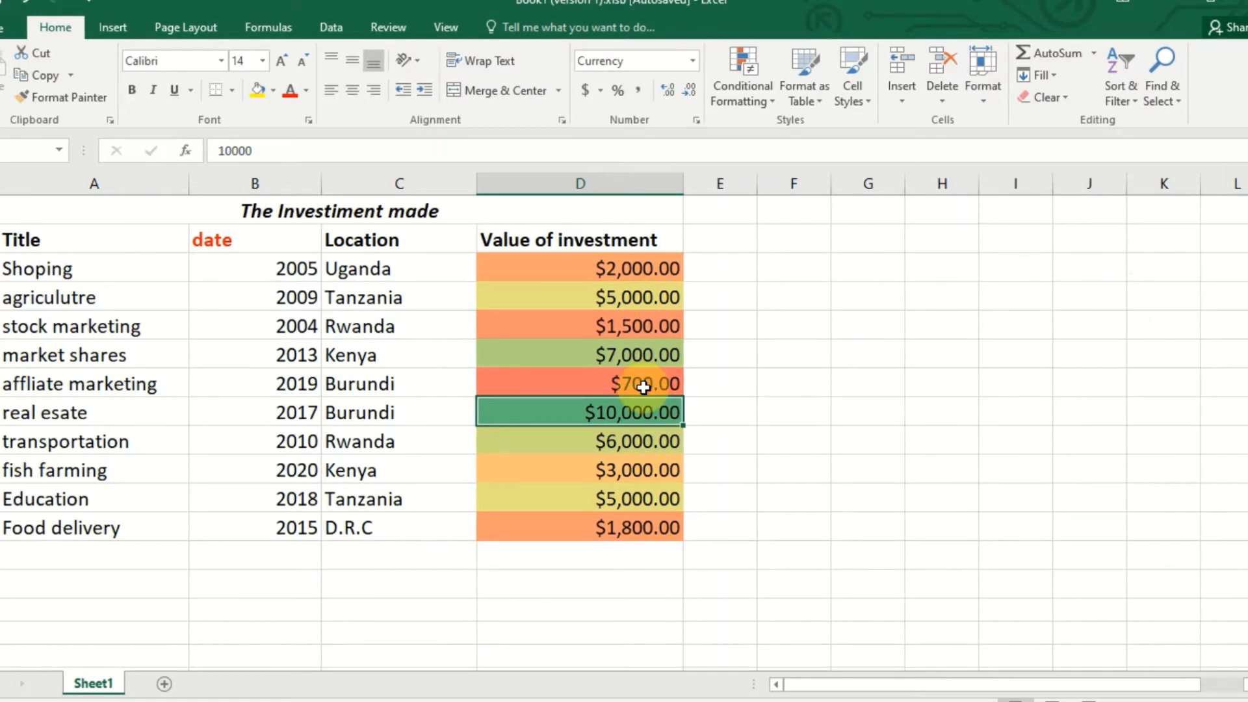
Step: Enter the label "Sum" in cell C14, below the Location column
click(416, 594)
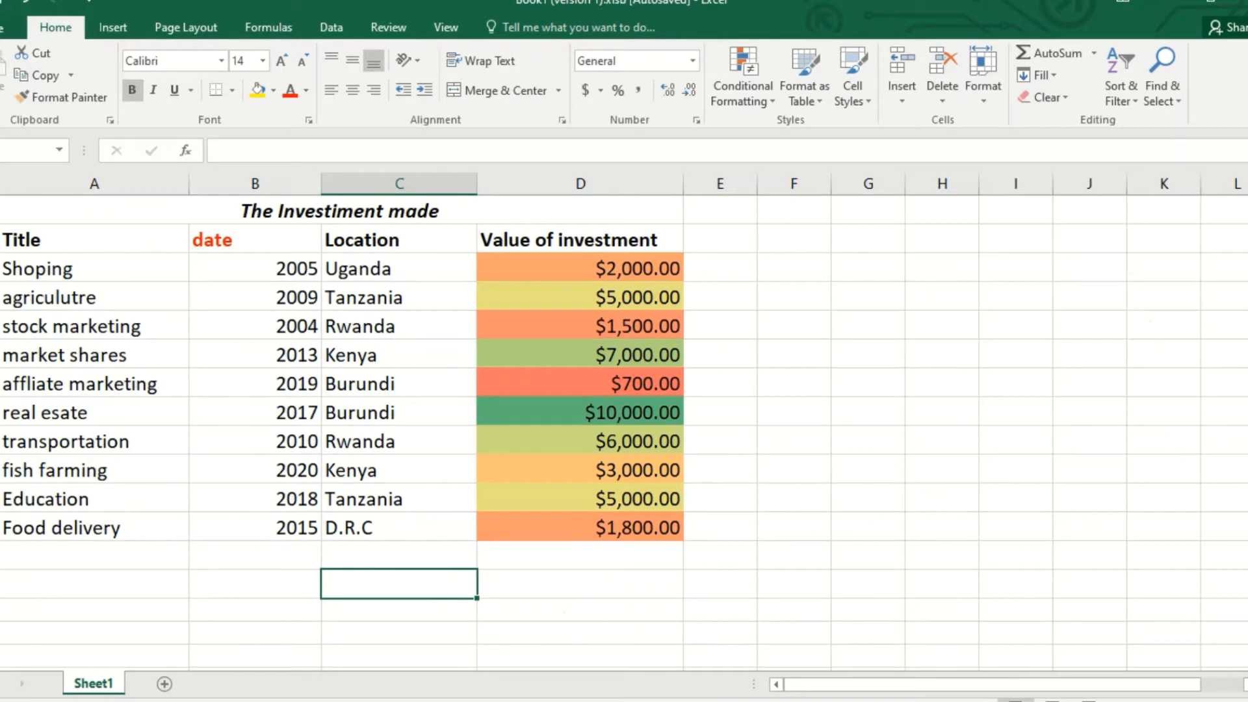
scroll(624, 364, down, 1)
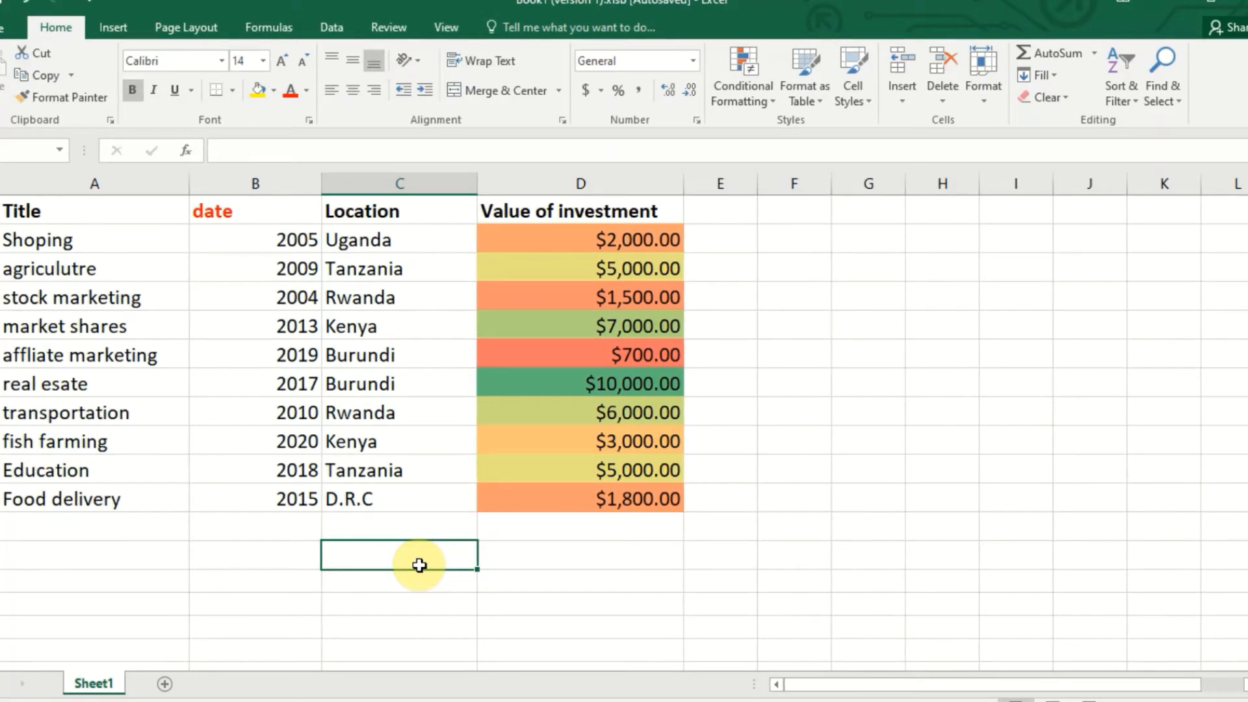
text(Sum)
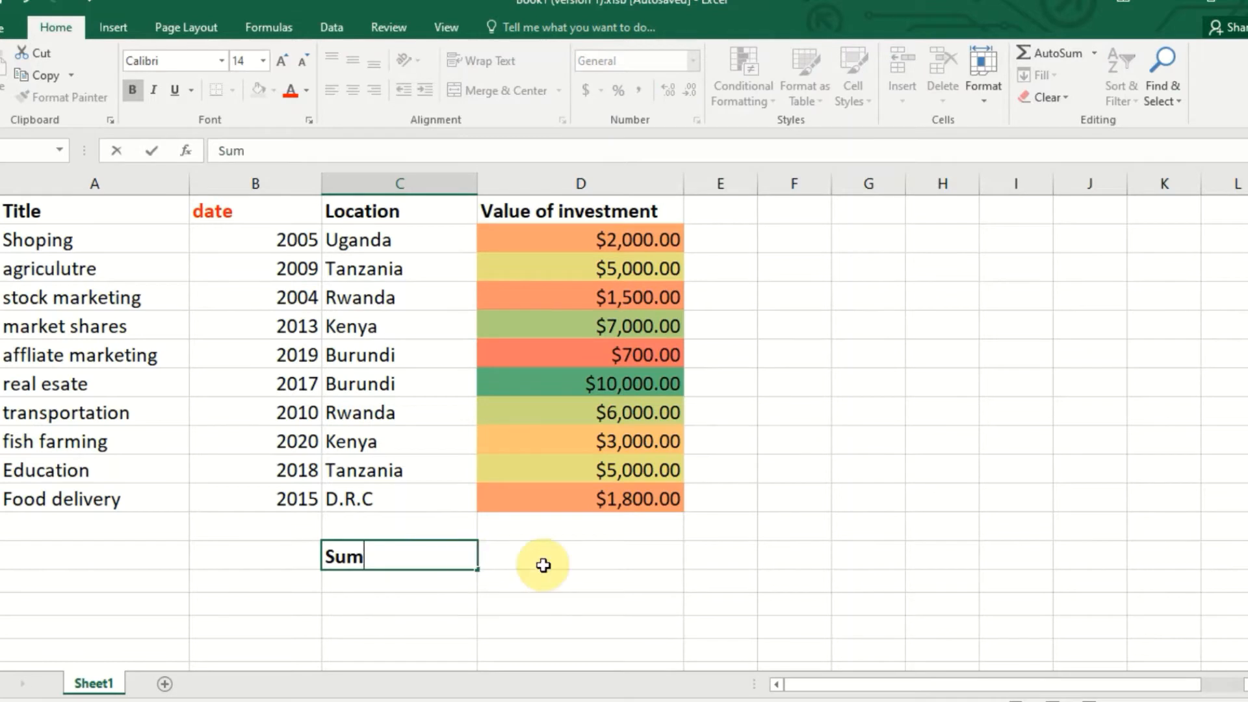
Step: Enter the formula =SUM(D3:D12) in cell D14, next to the Sum label, to total the investment values
double_click(544, 564)
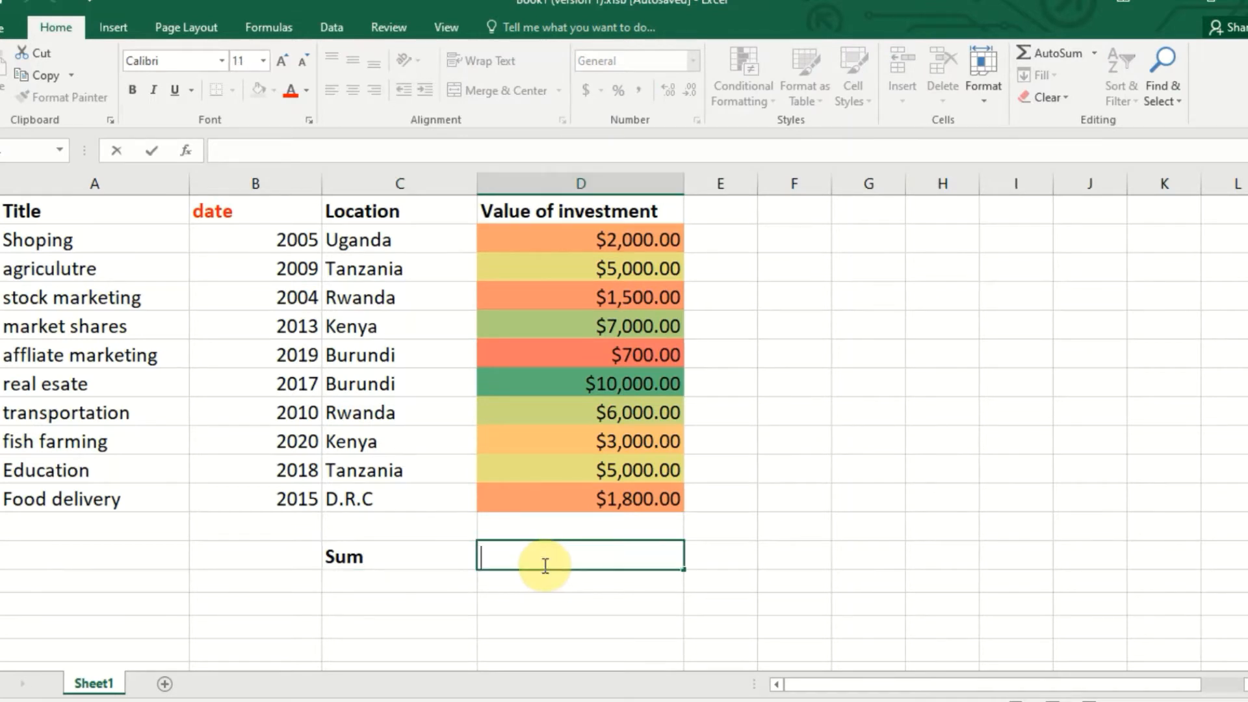
text(=868)
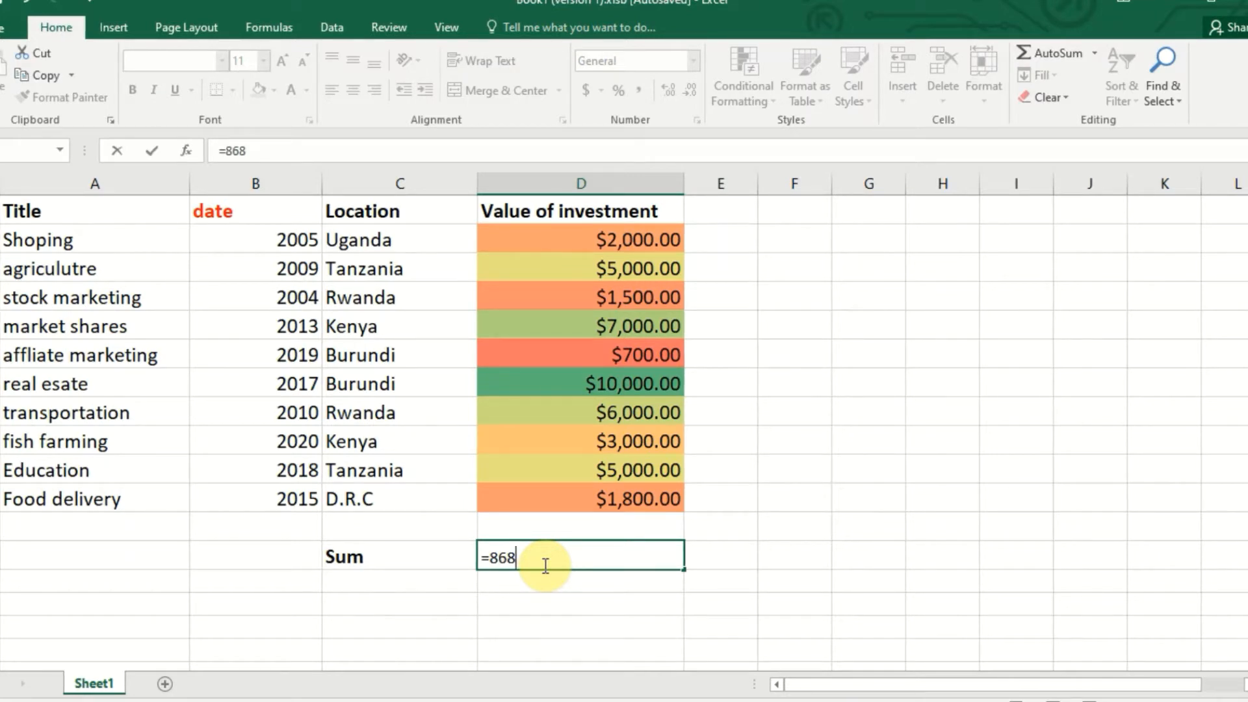
key(BackSpace)
key(BackSpace)
key(BackSpace)
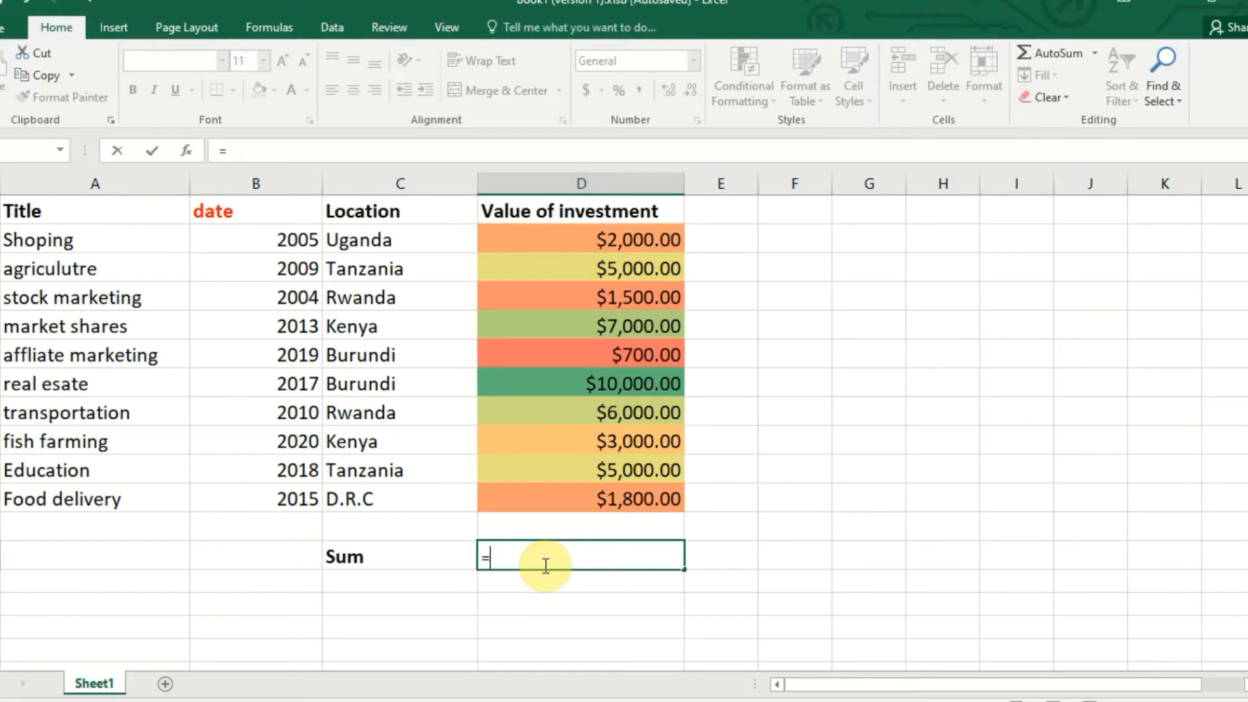
text(S)
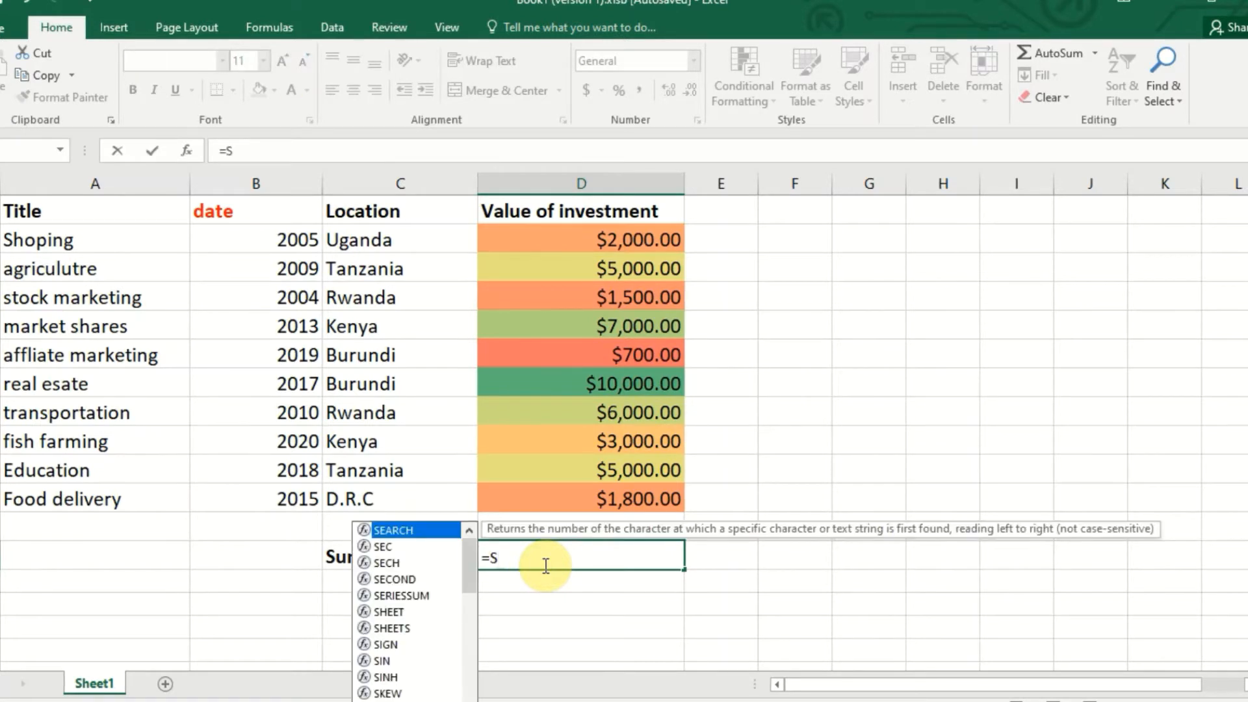
text(u)
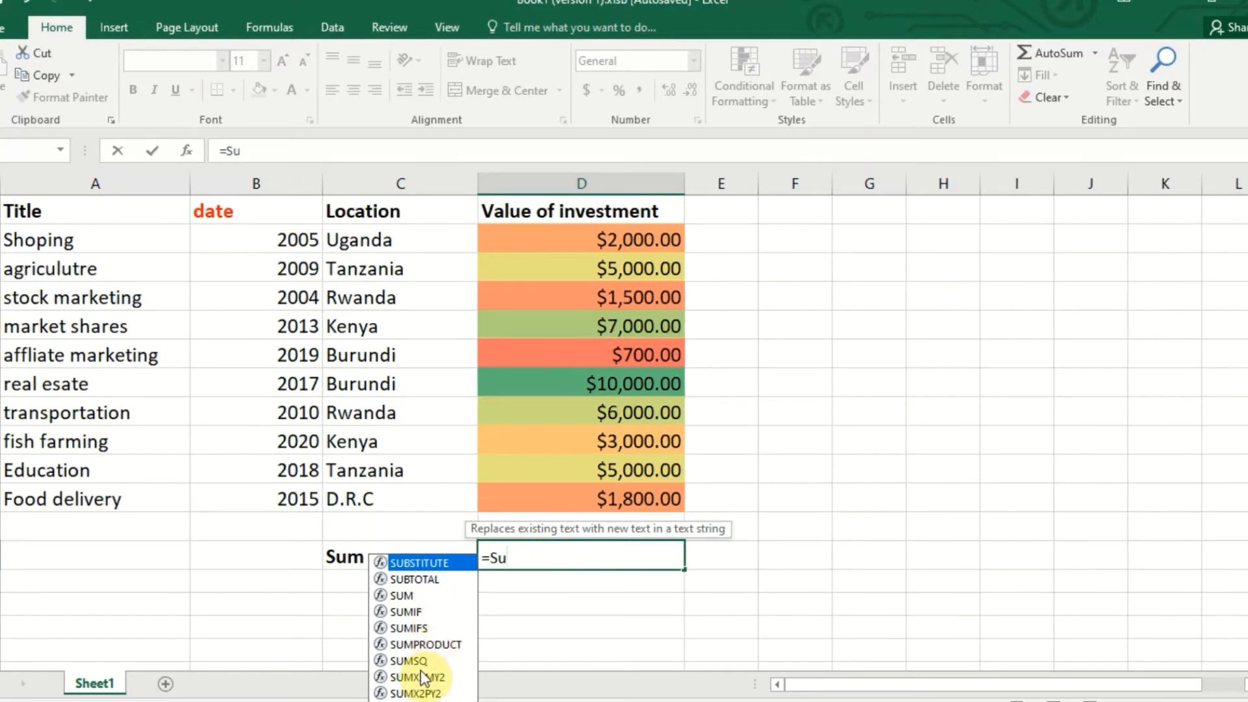
click(524, 559)
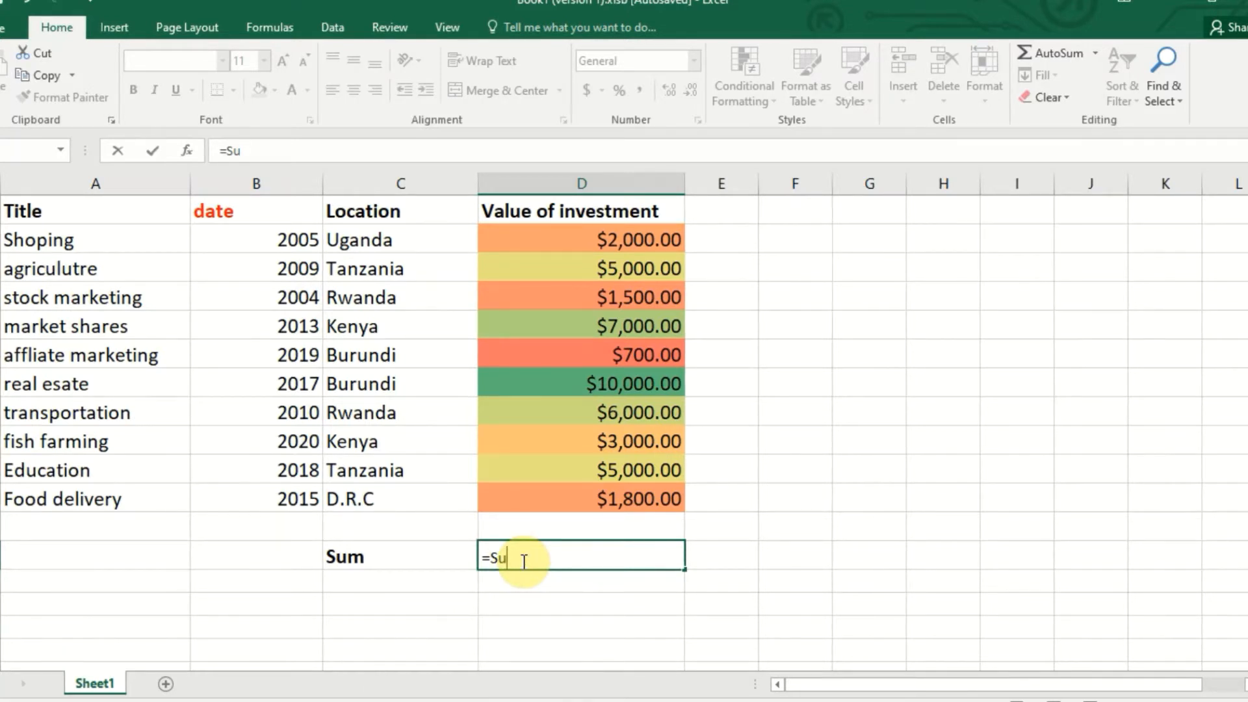
text(m)
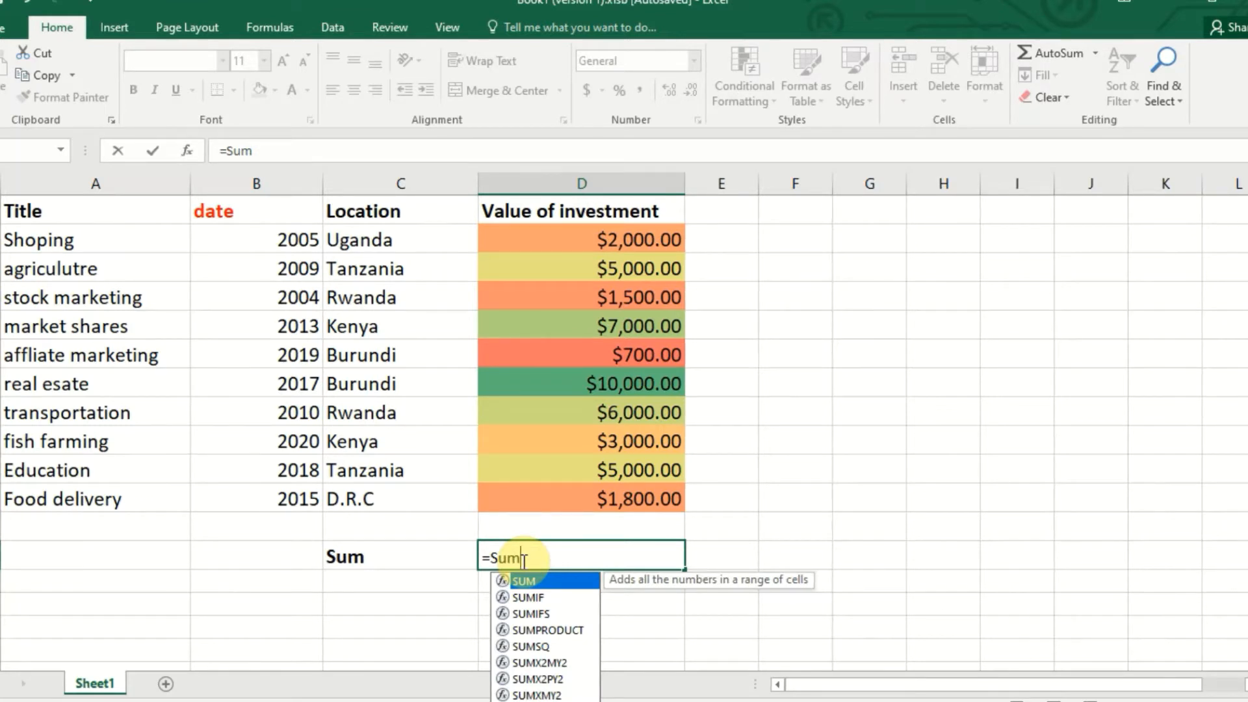
text(()
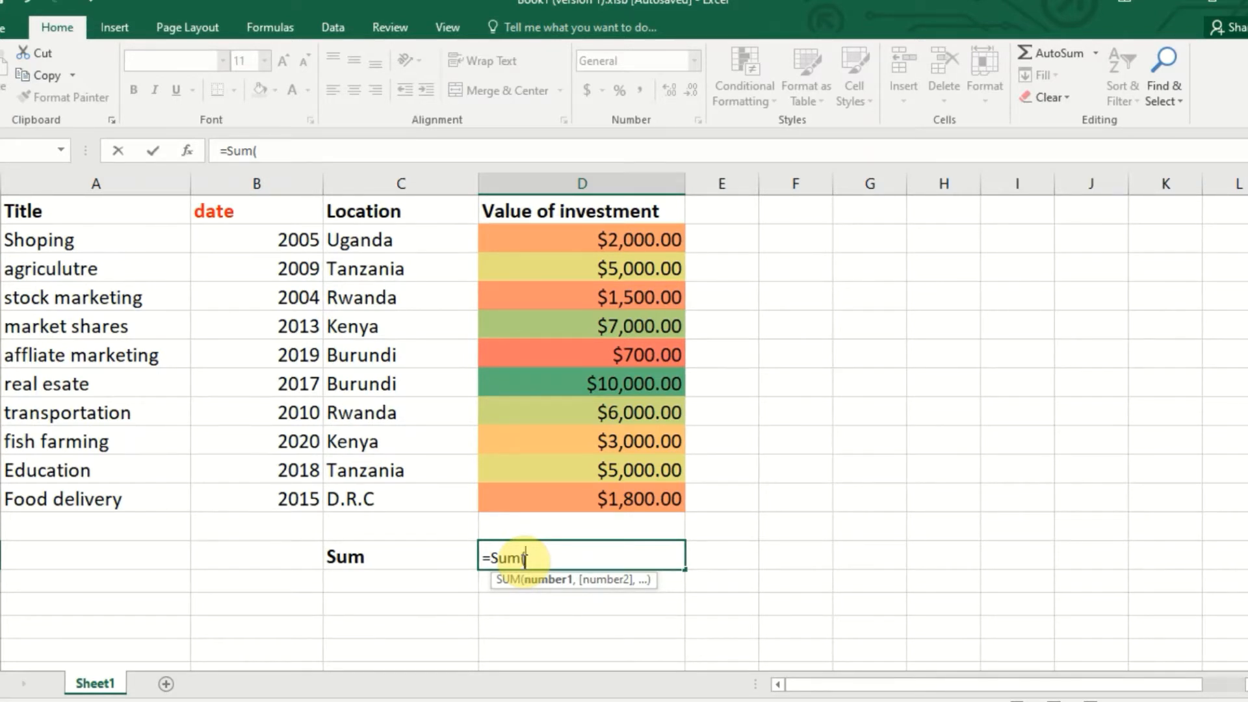
text(d3)
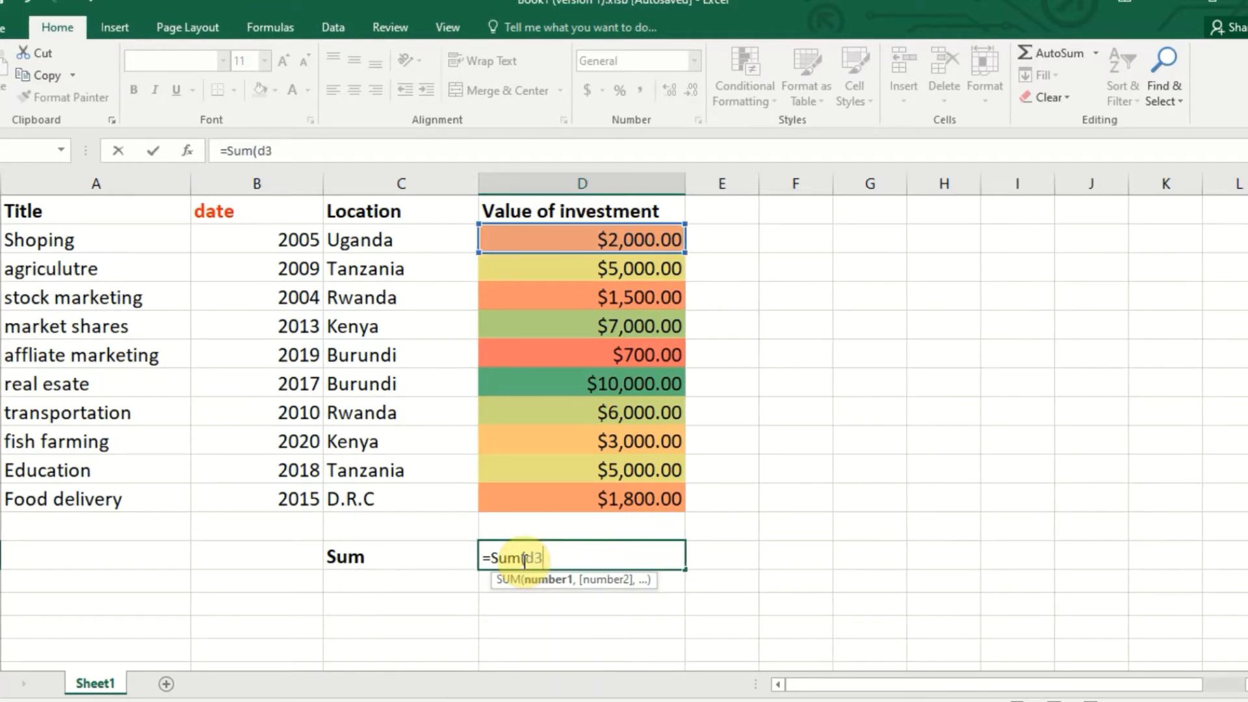
text(:)
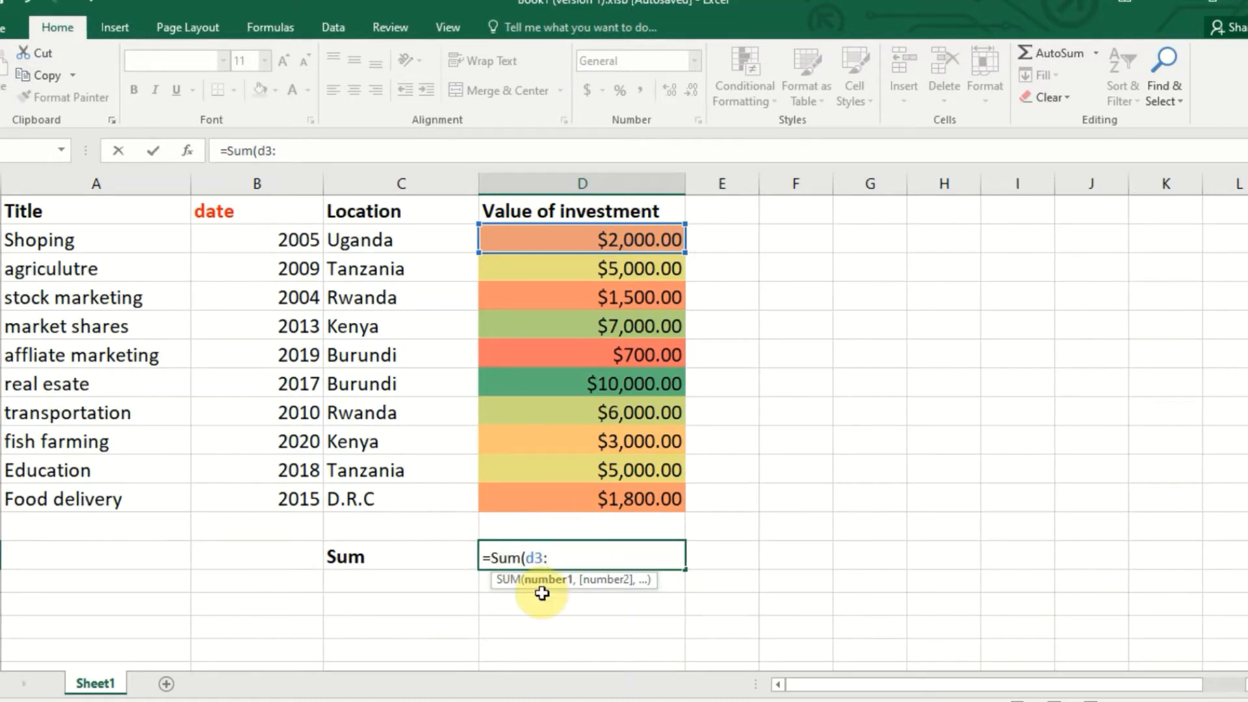
text(d)
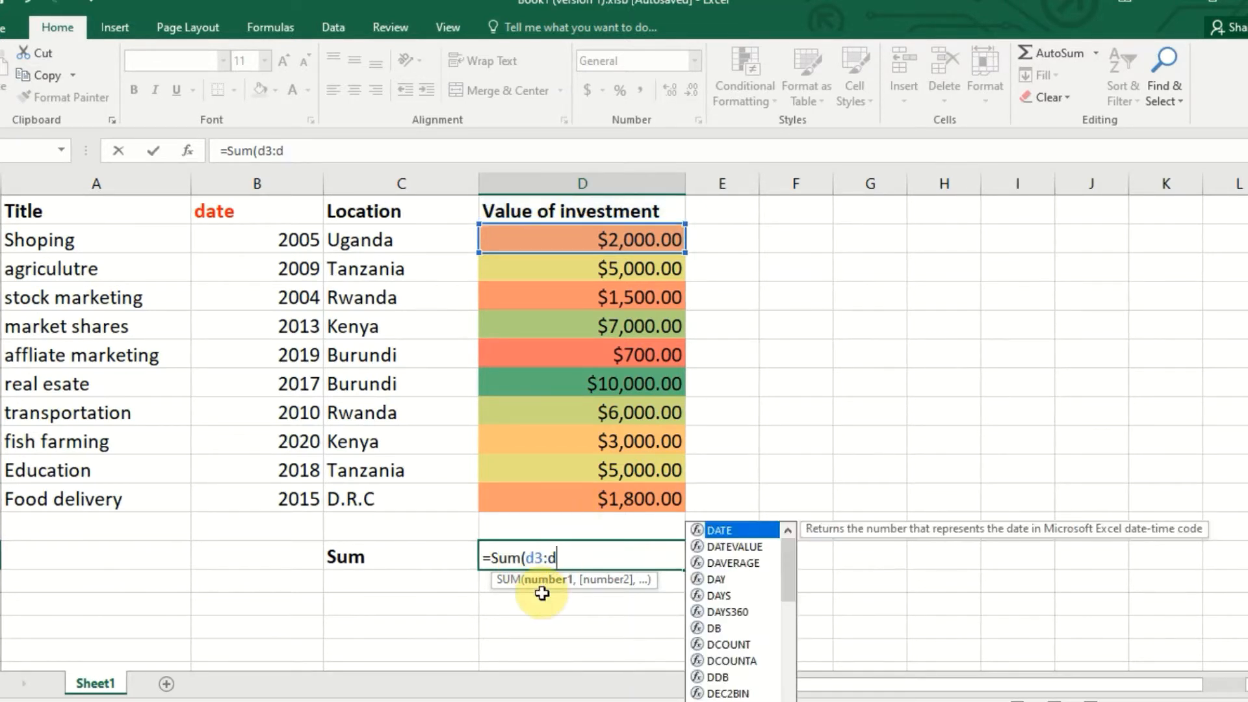
text(12)
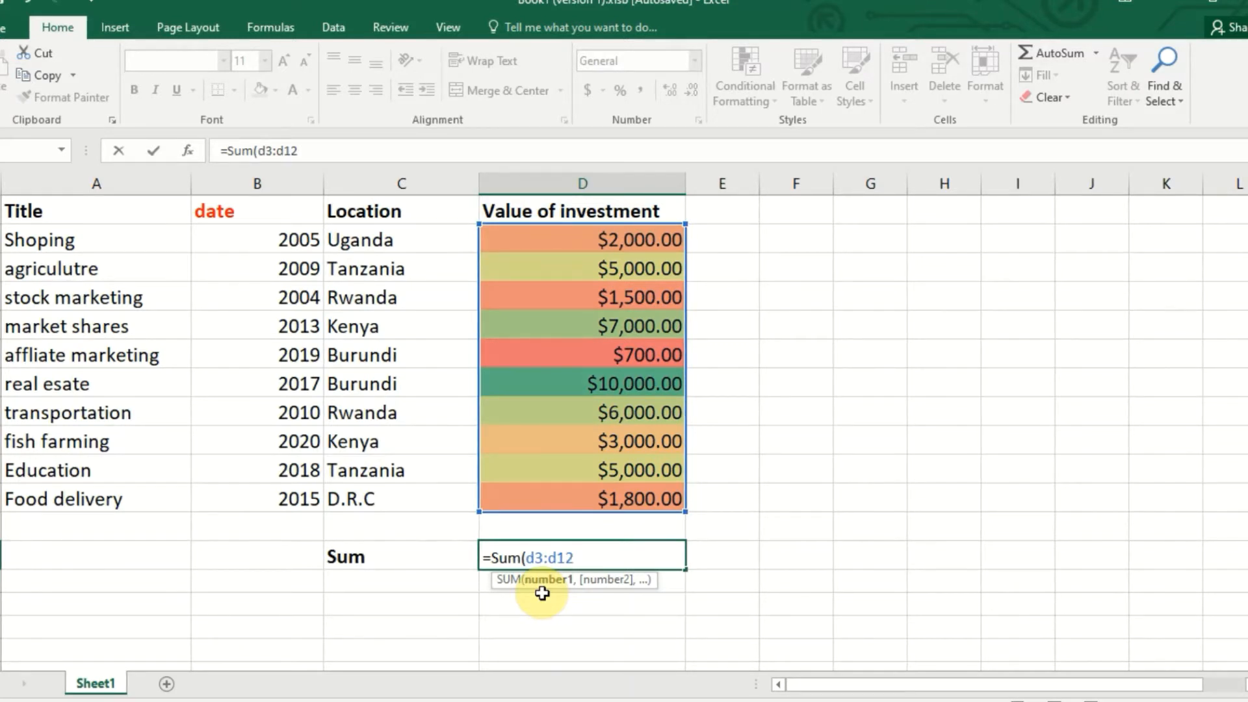
text())
key(Return)
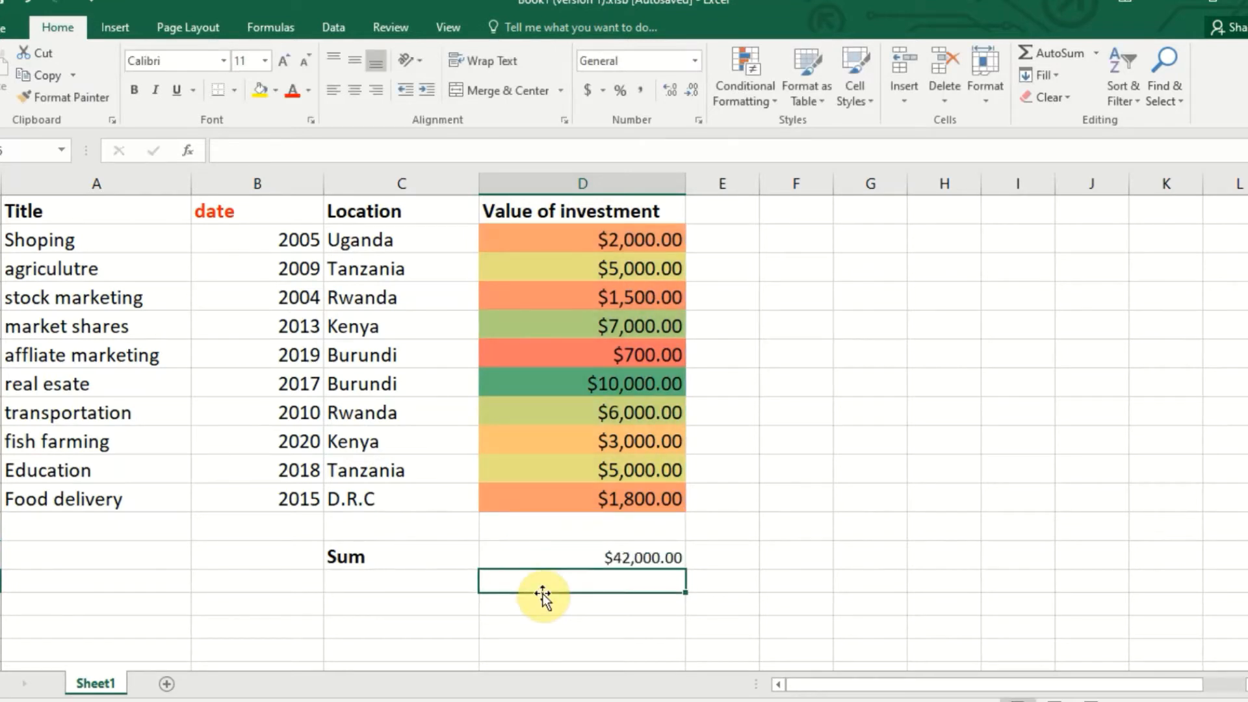
Step: Make the total in cell D14 bold
click(582, 557)
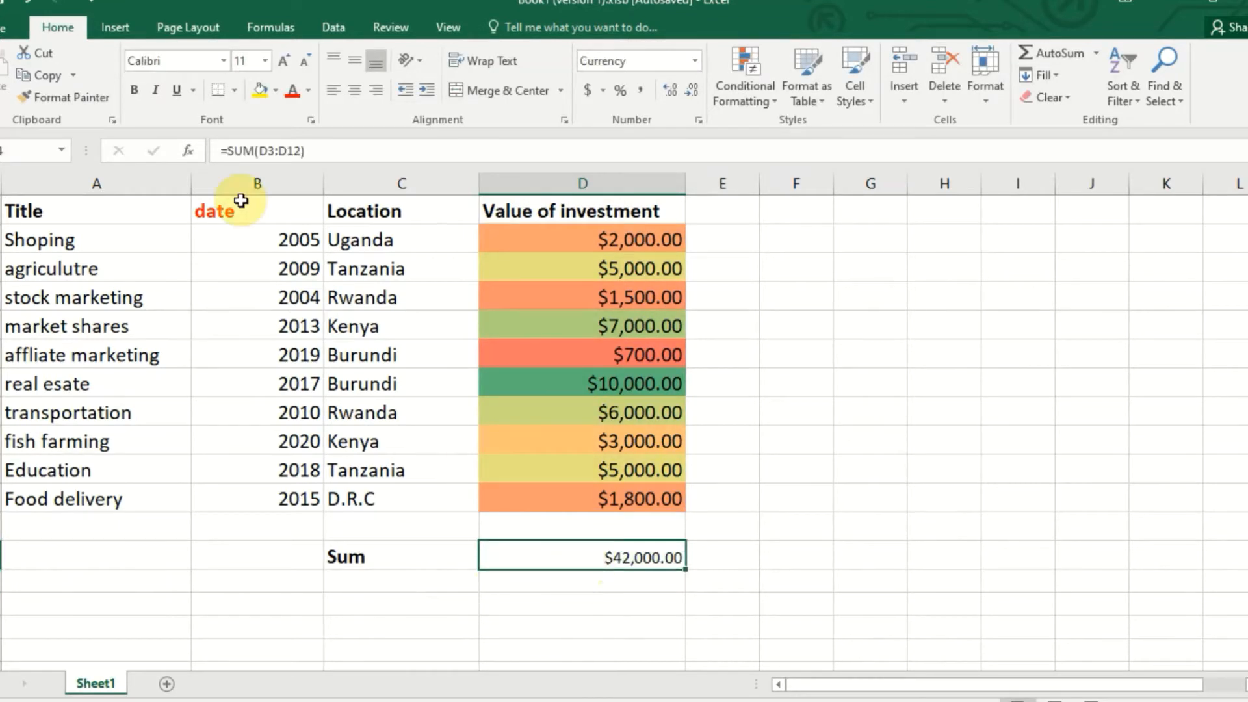
click(131, 93)
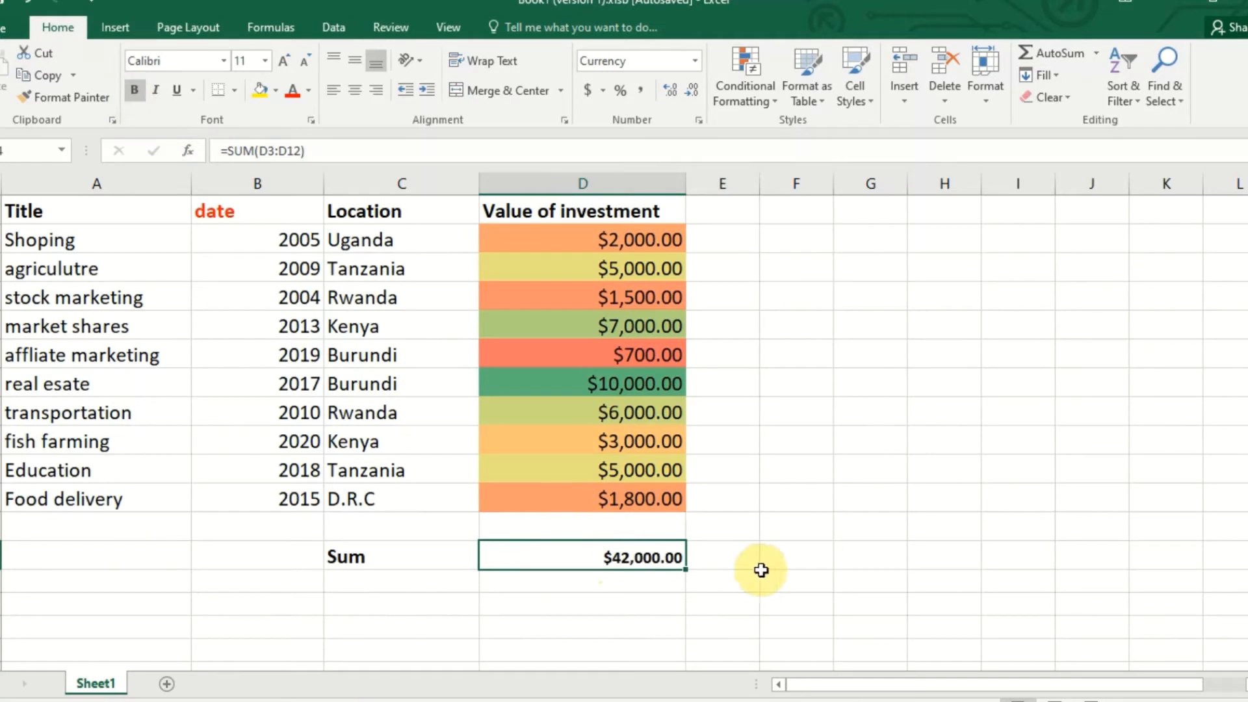
Step: Clear the SUM formula from cell D14, leaving the cell next to the Sum label empty
scroll(600, 581, down, 1)
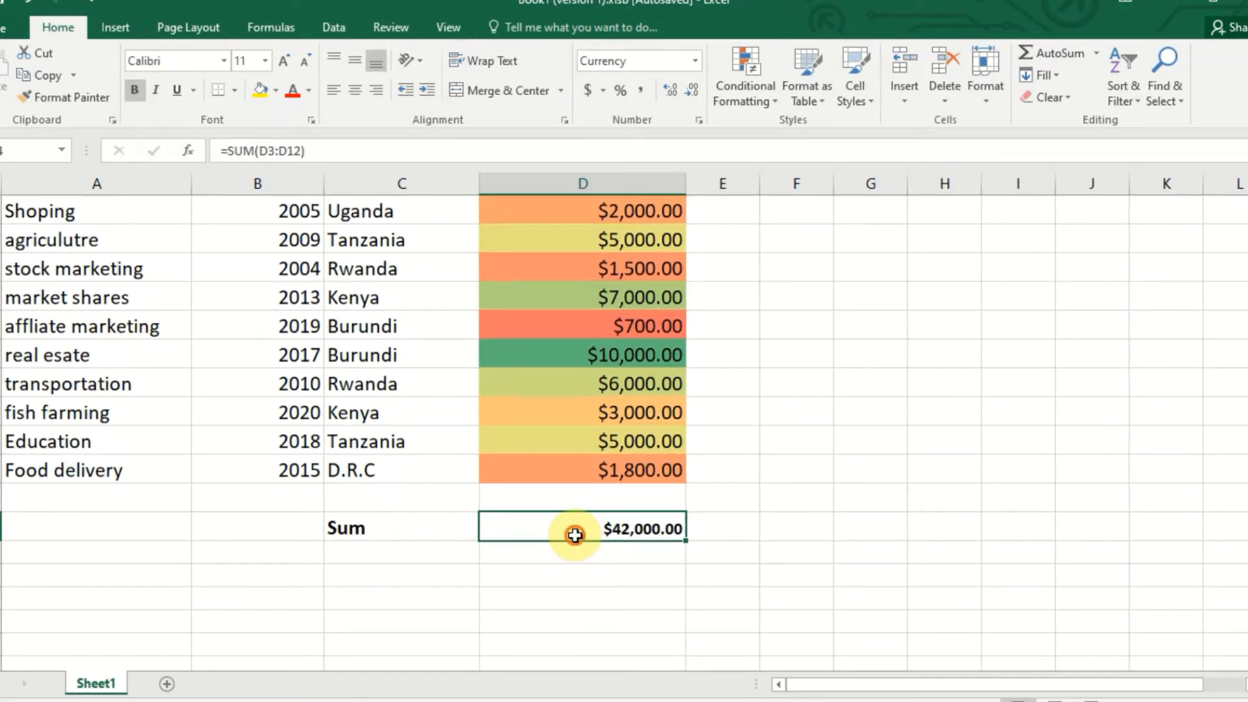
double_click(575, 536)
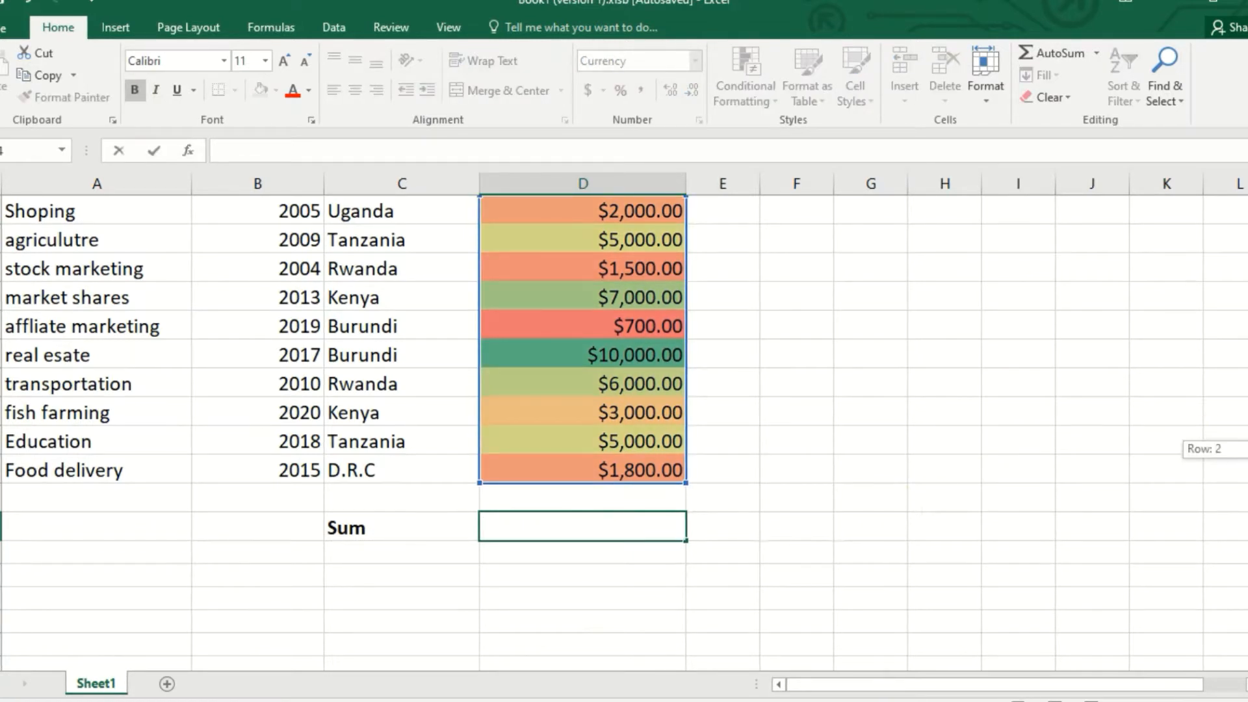
scroll(1196, 449, up, 1)
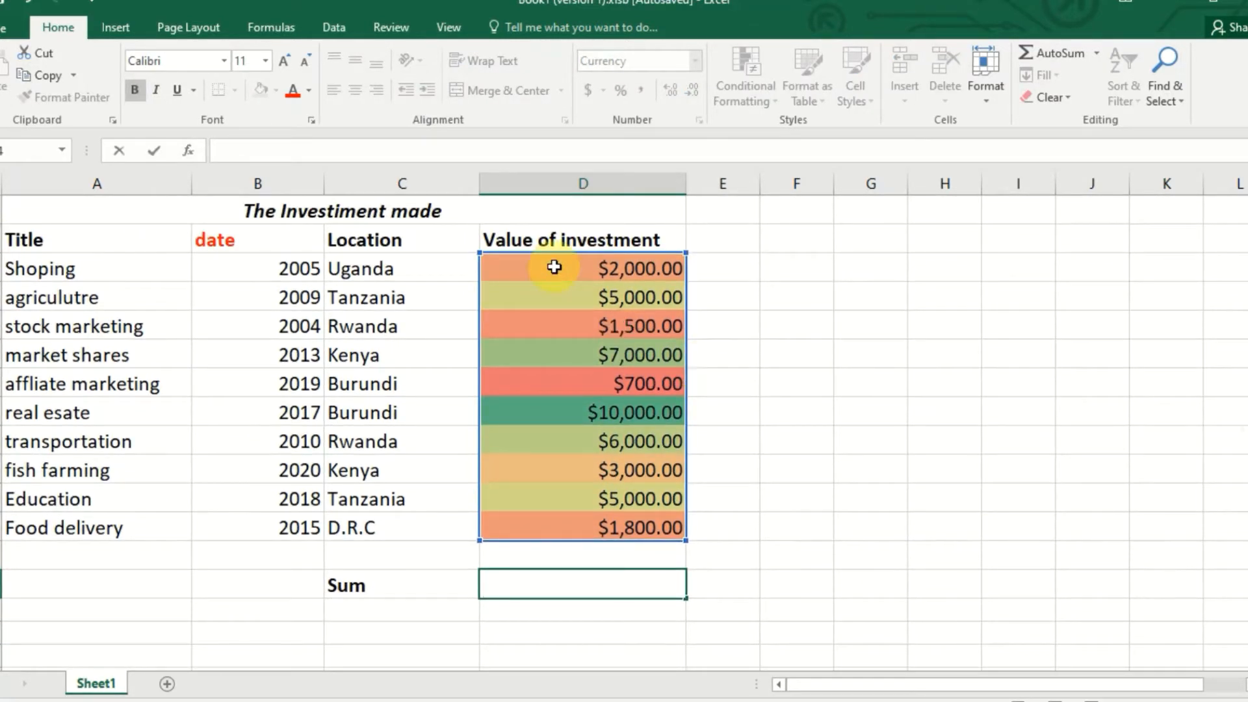
Step: Try to total the investment values in D3:D12 with AutoSum's Sum function in the cell directly below them
drag(554, 266, 572, 520)
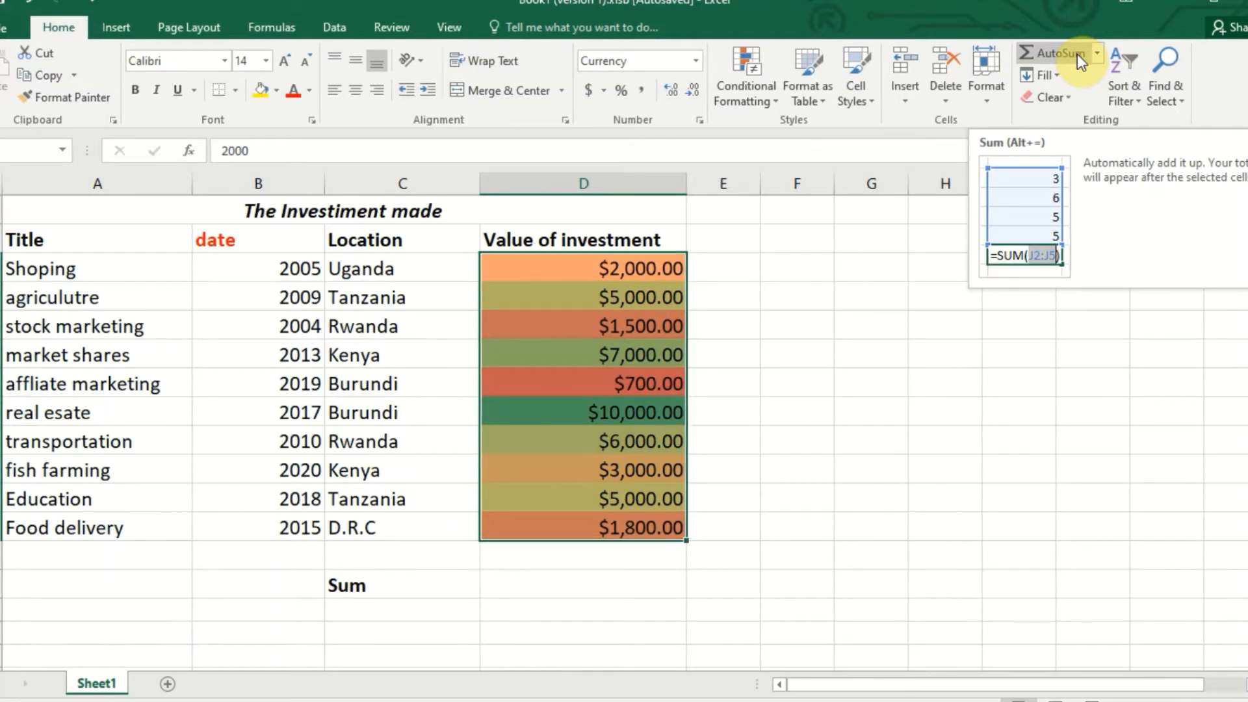
click(1096, 54)
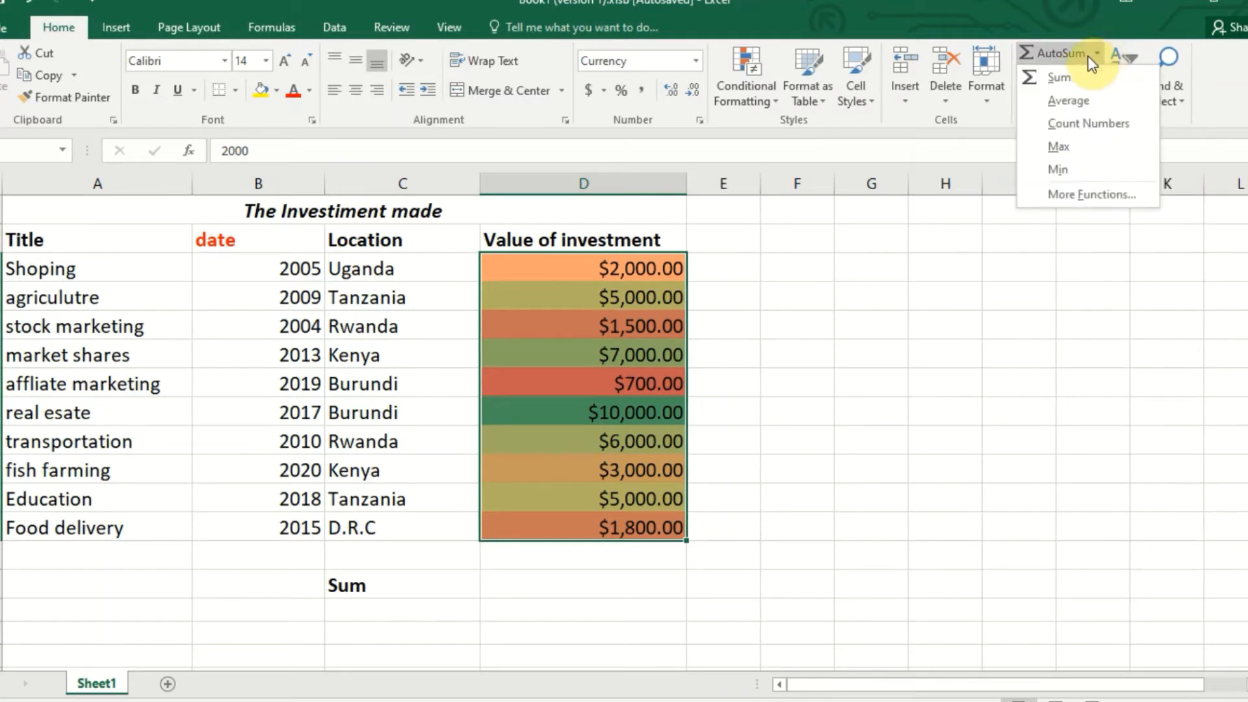
click(1071, 73)
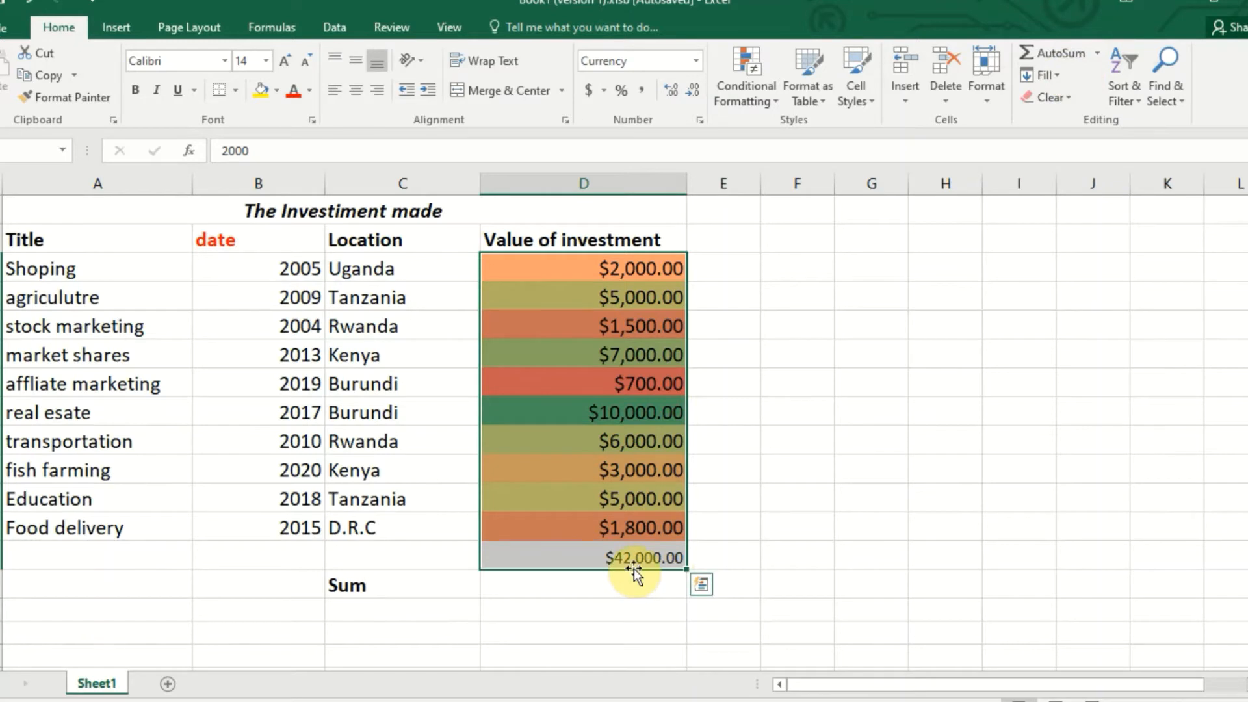
click(745, 459)
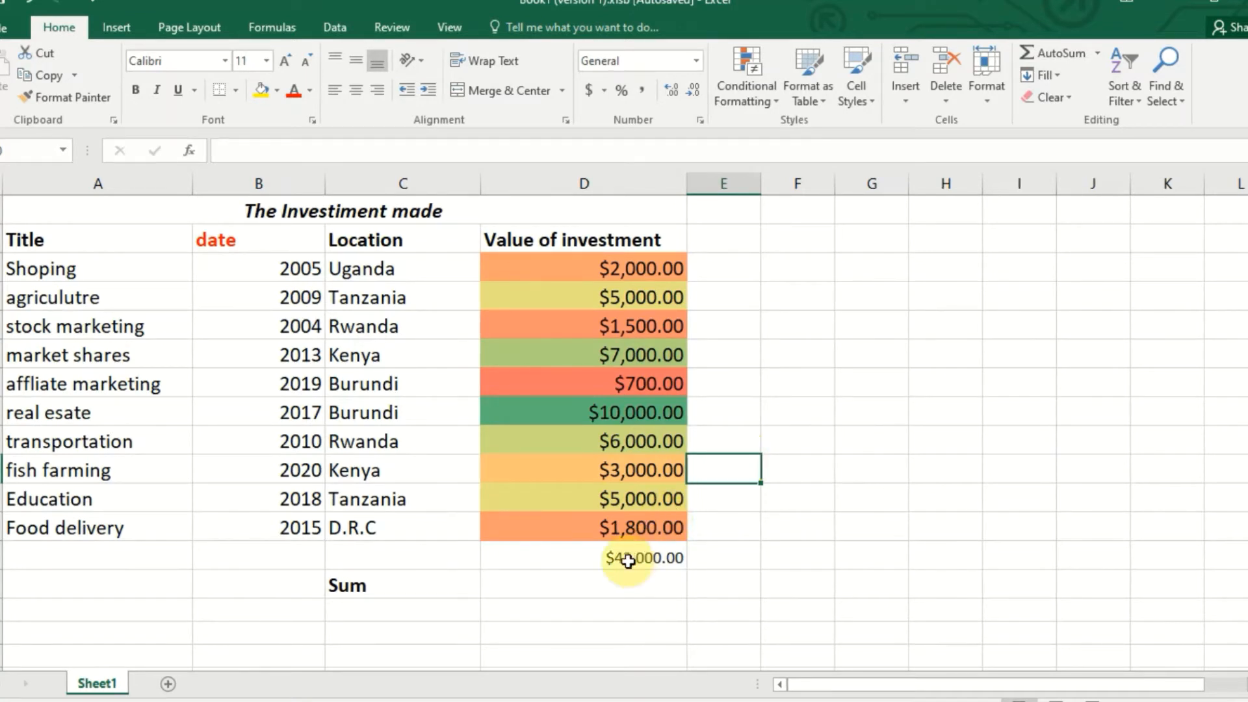
key(ctrl+z)
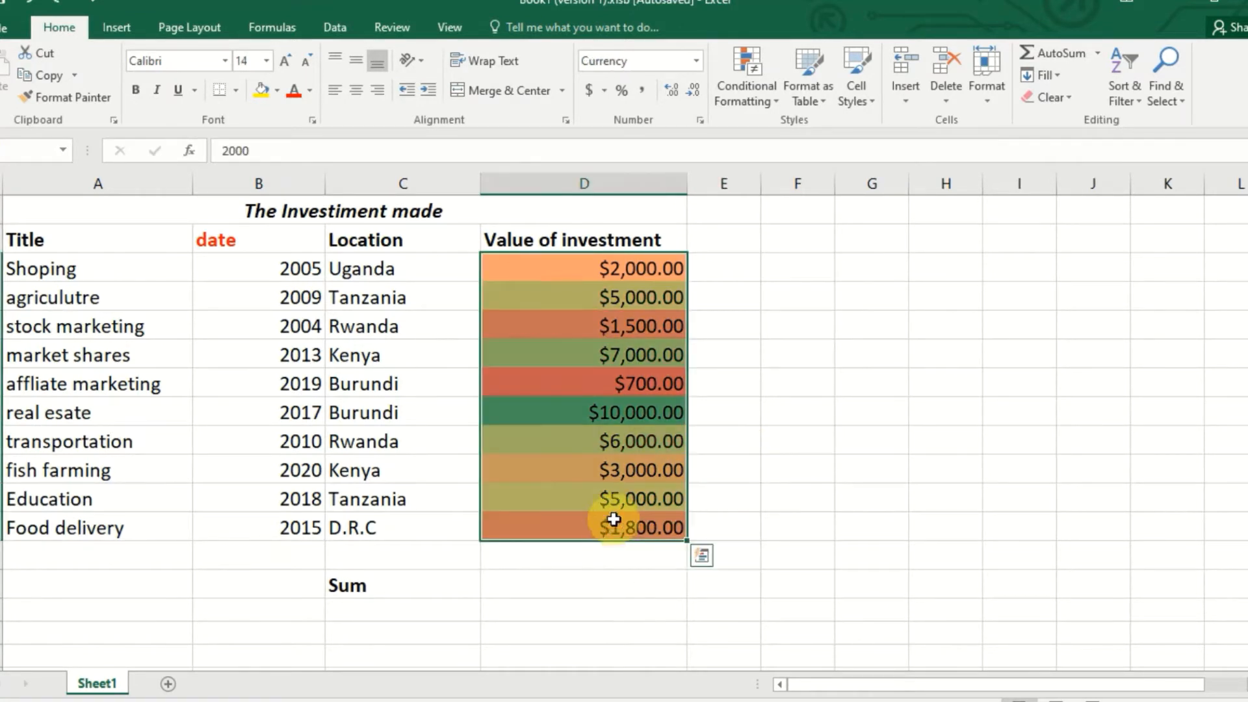
double_click(590, 267)
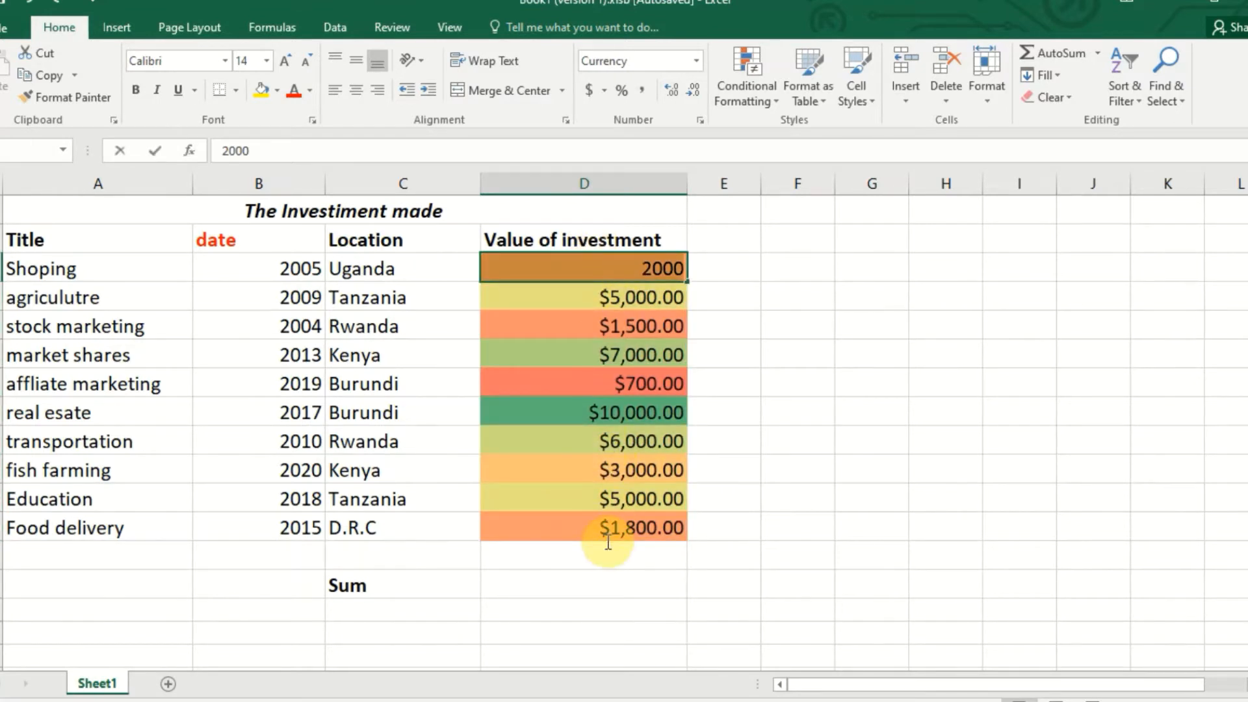
key(shift+Return)
drag(566, 260, 568, 574)
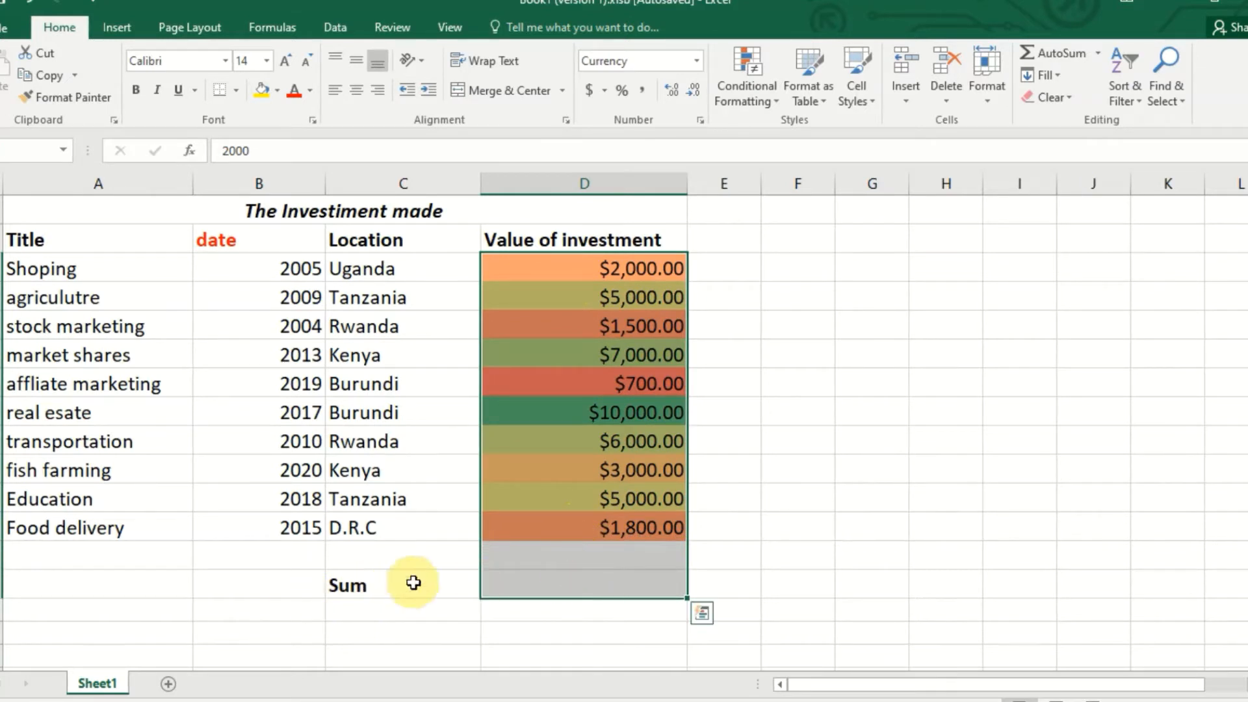
click(515, 583)
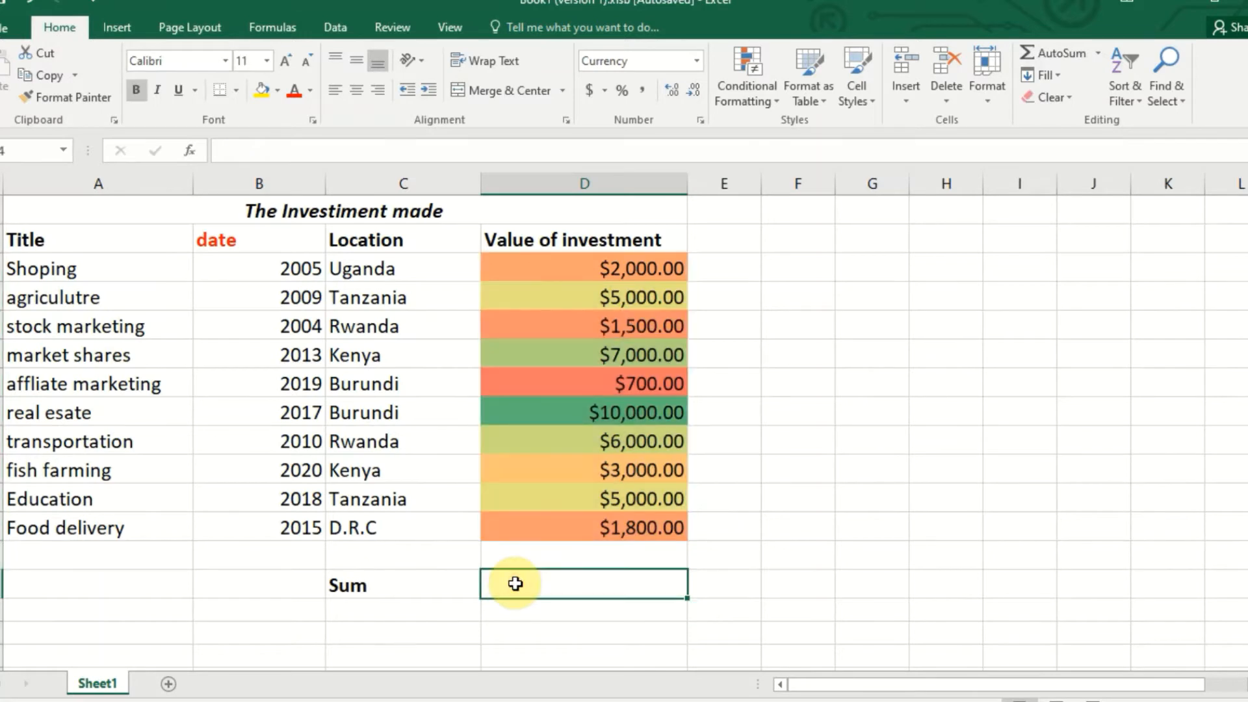
drag(488, 268, 504, 515)
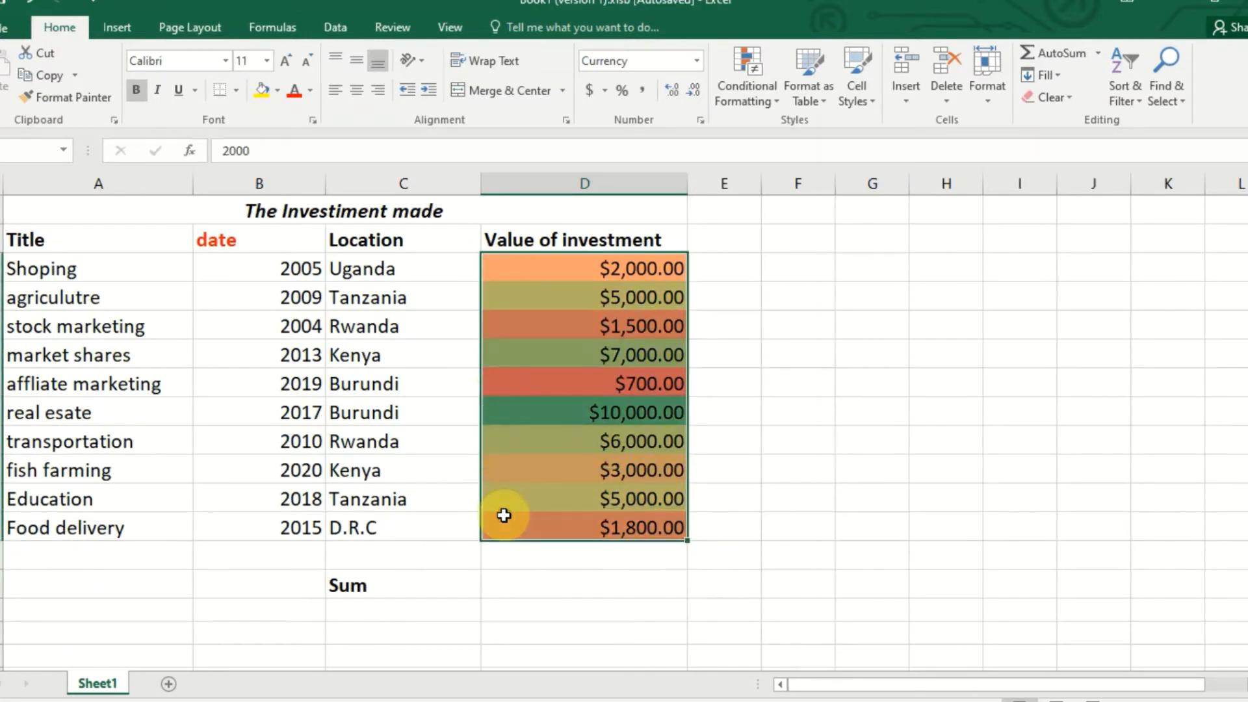
Step: Use AutoSum on the range D3:D14 to place the total of the investment values in D14, next to the Sum label
click(502, 264)
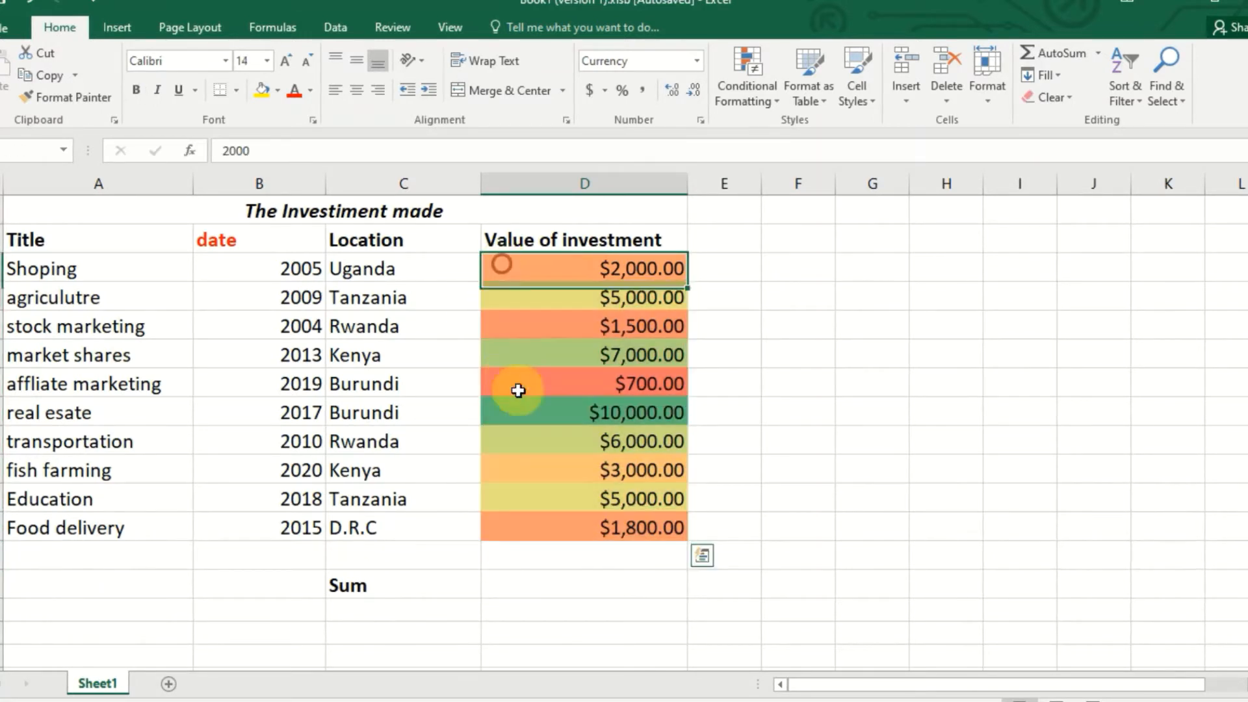
drag(519, 390, 518, 572)
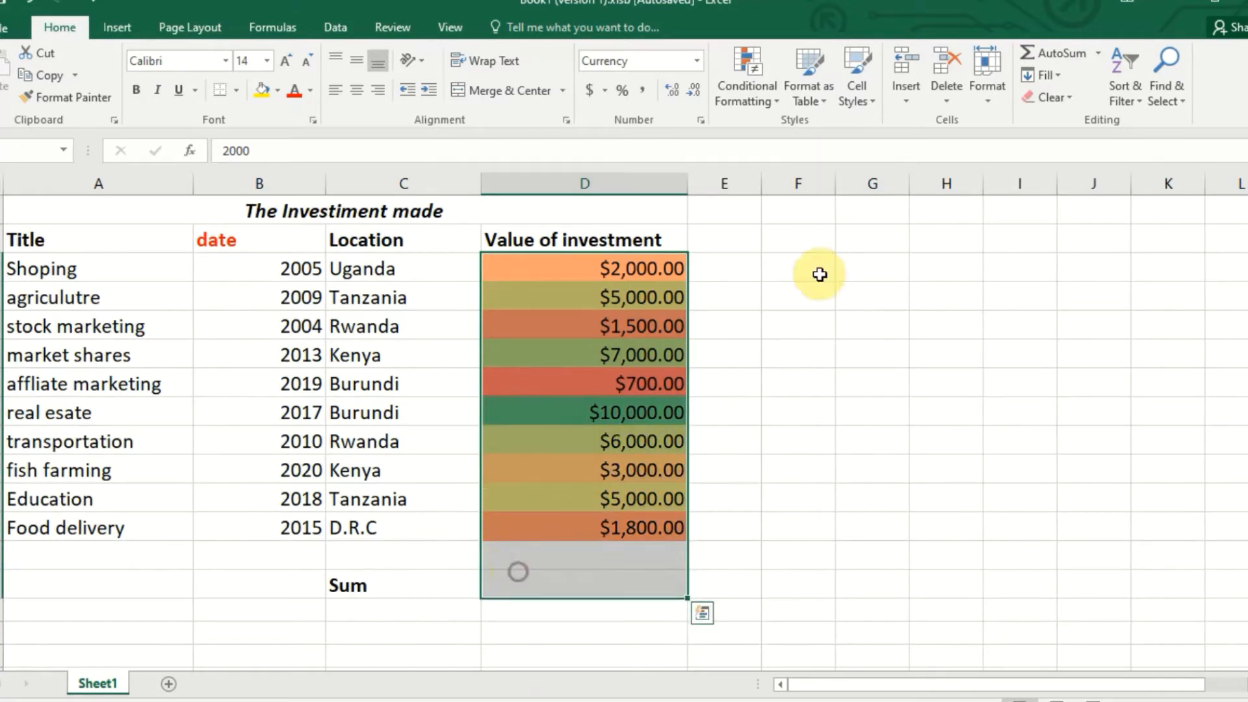
click(1051, 51)
click(788, 509)
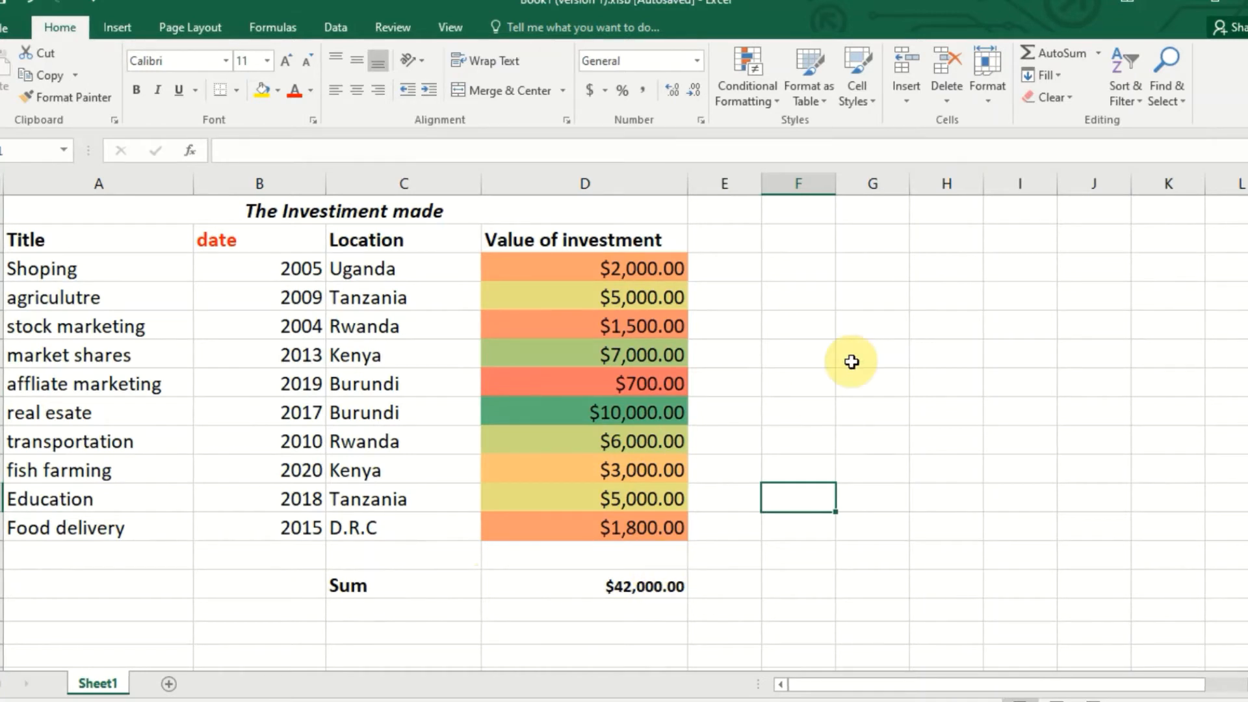
Step: Enter the label "average" in cell C15, below the Sum label
scroll(626, 501, down, 1)
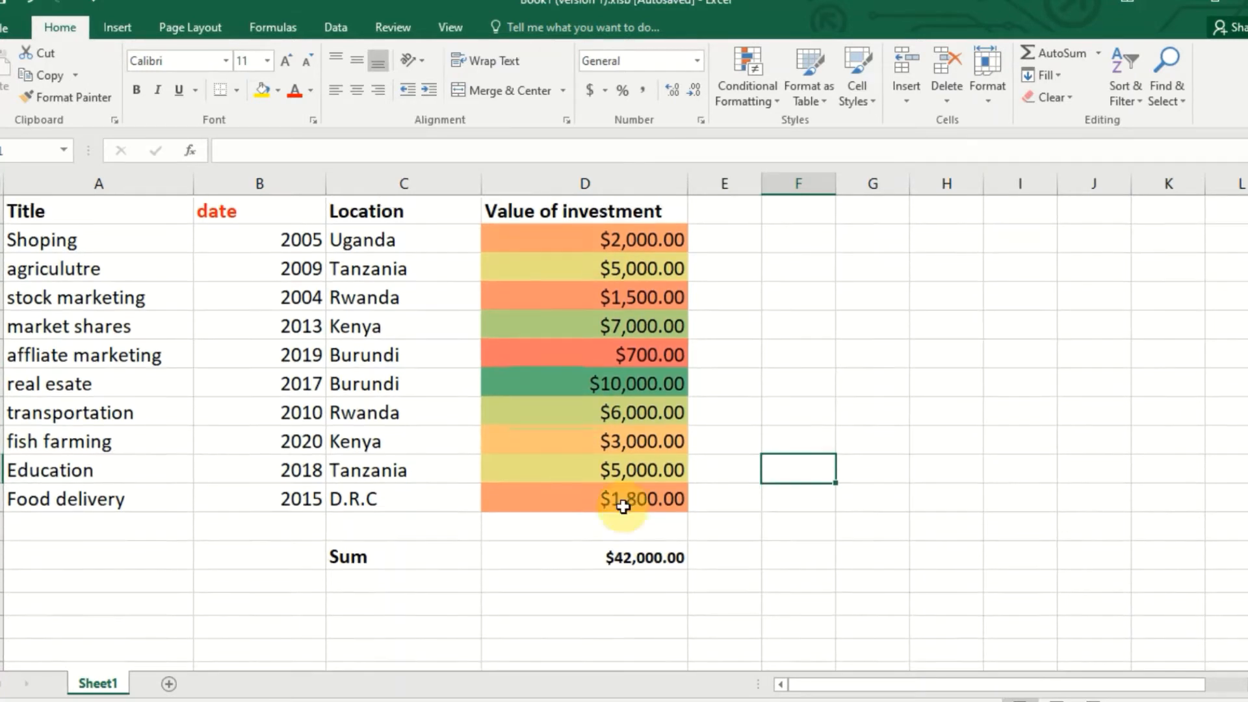
click(366, 588)
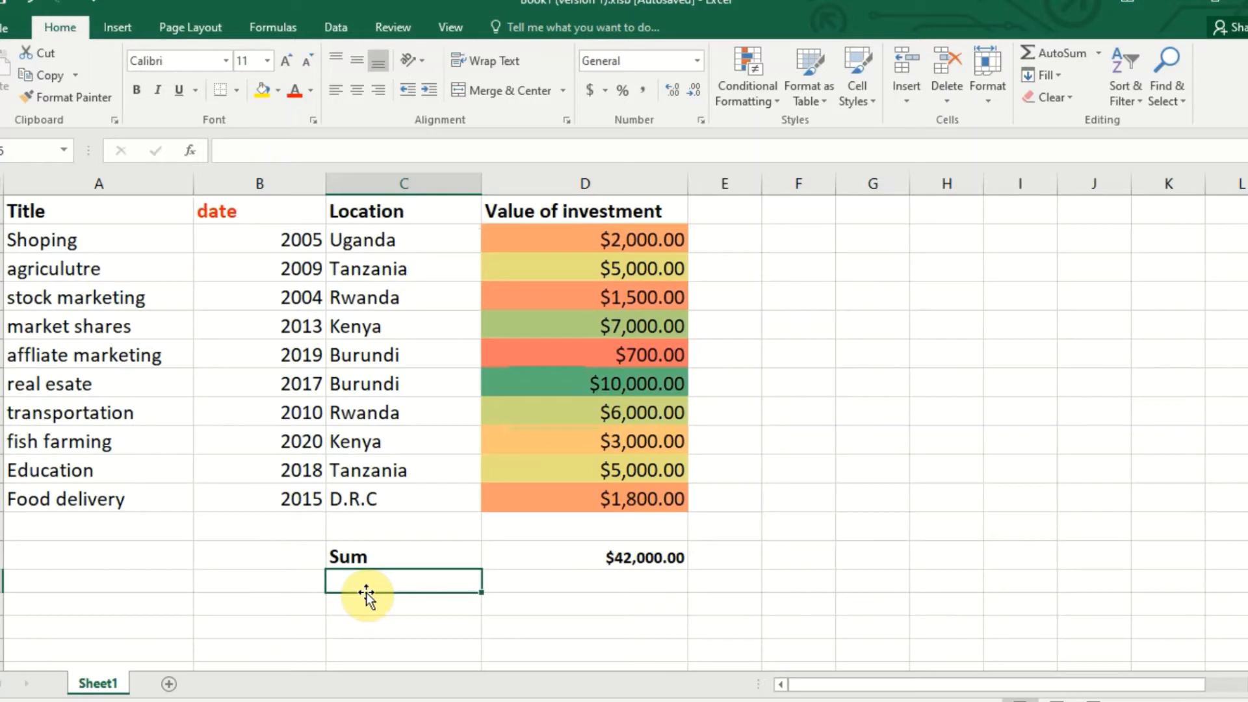
text(average)
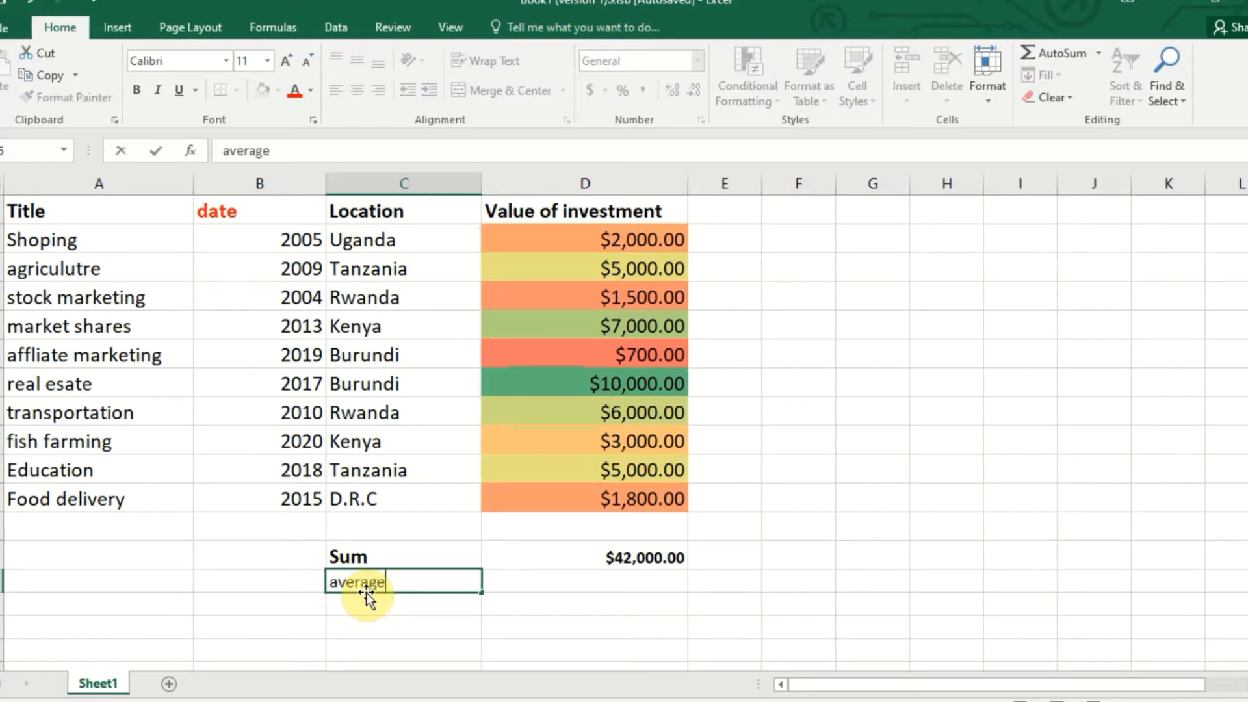
key(Return)
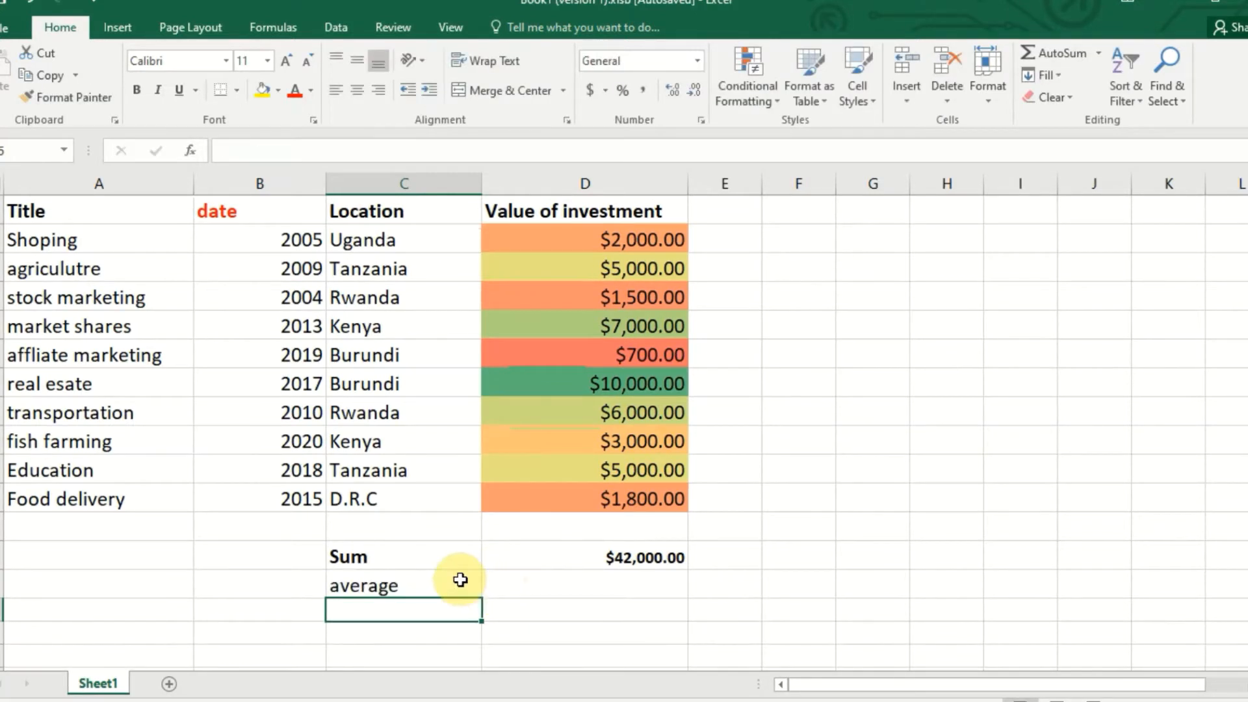
Step: Enter the formula =AVERAGE(D3:D12) in cell D15, next to the average label, to average the investment values
click(559, 593)
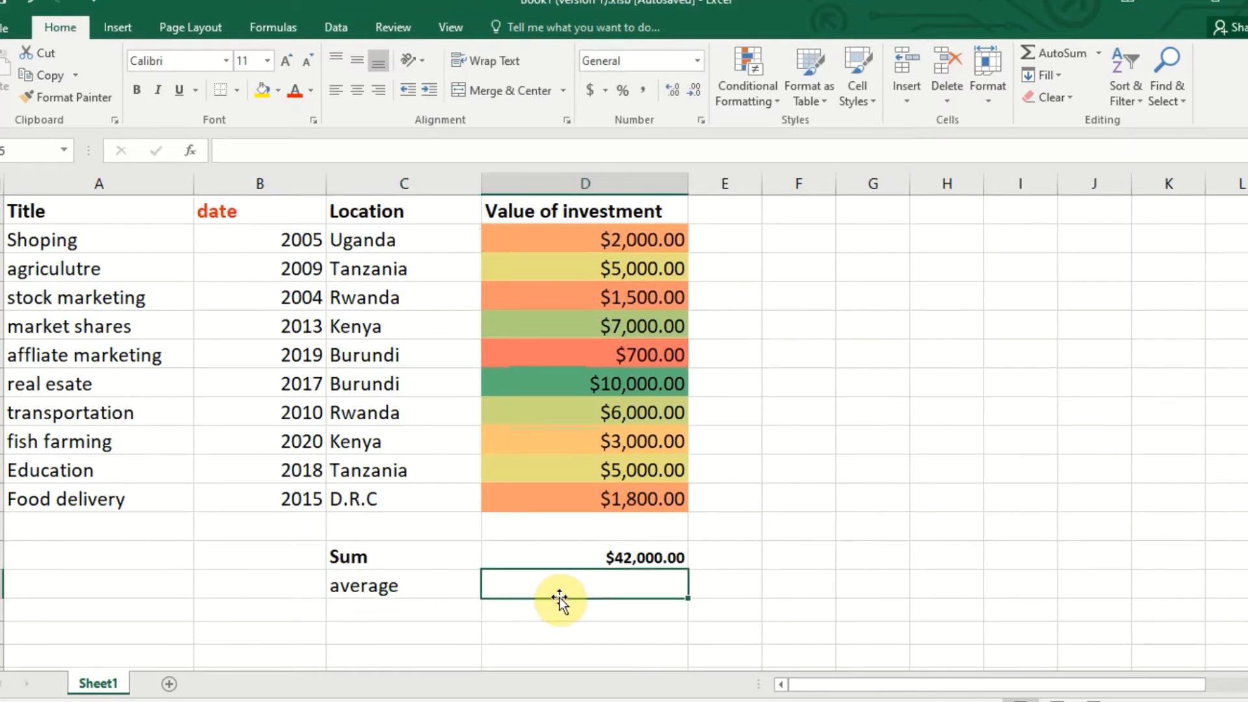
text(=)
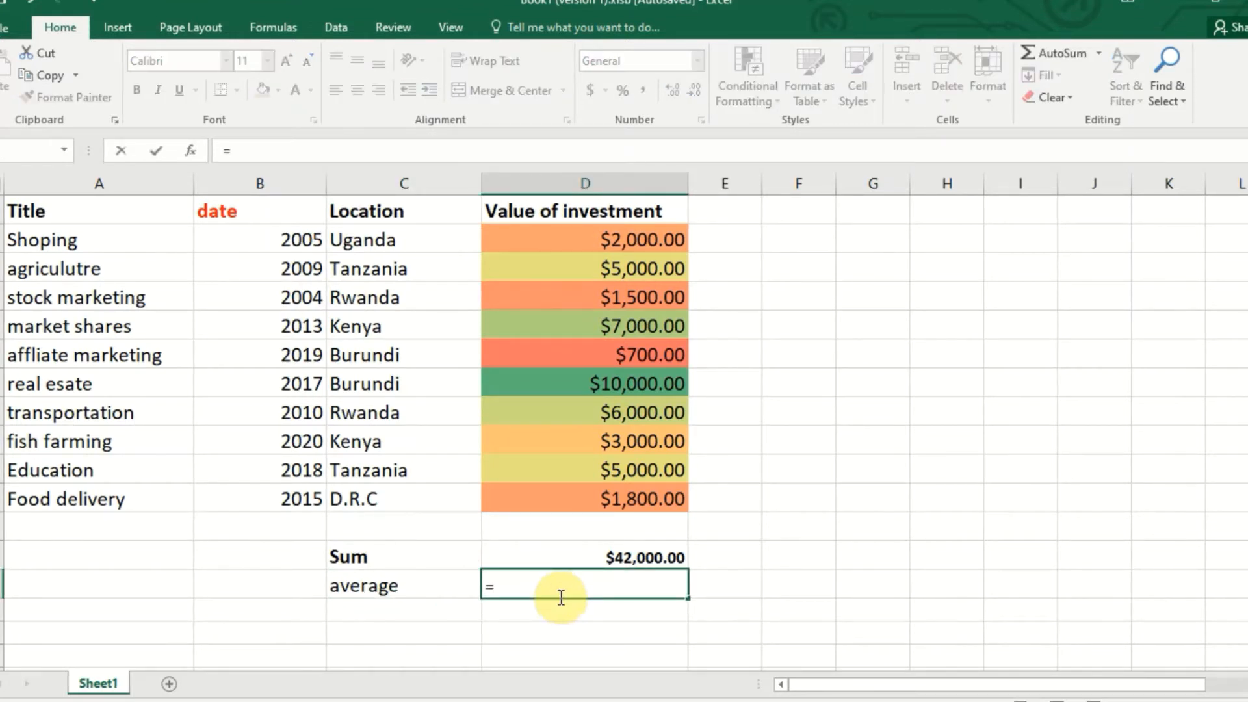
text(Av)
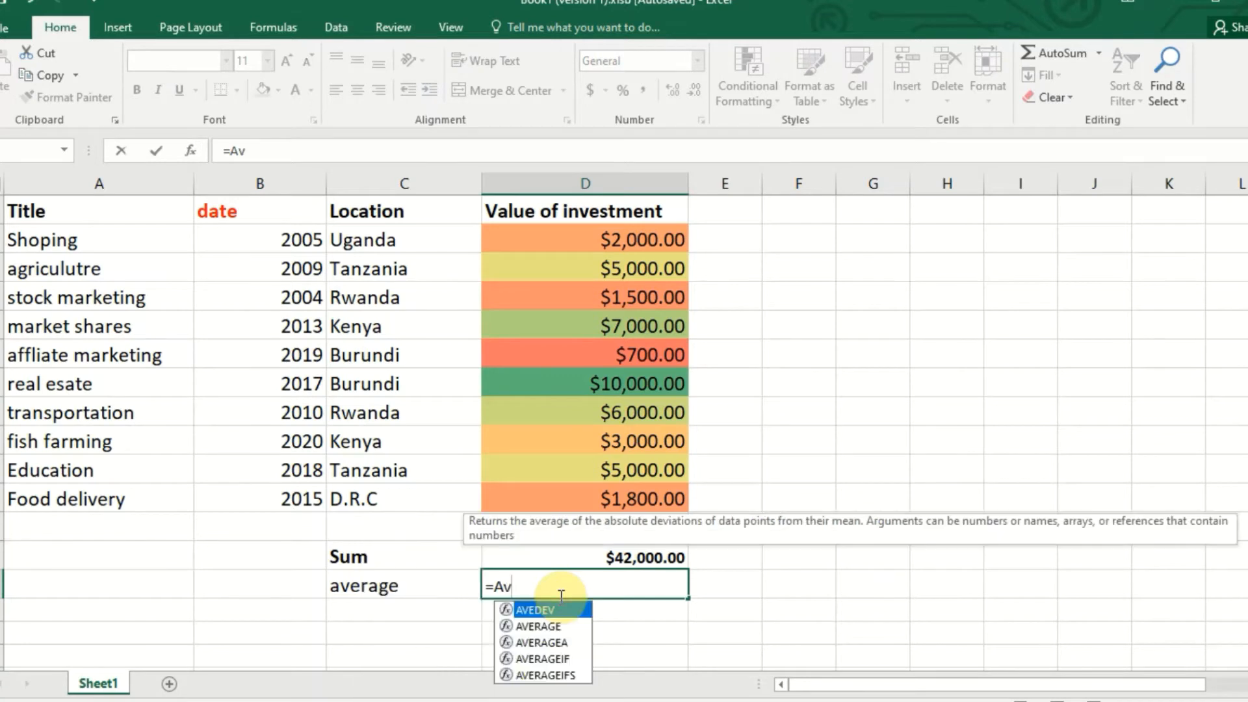
text(er)
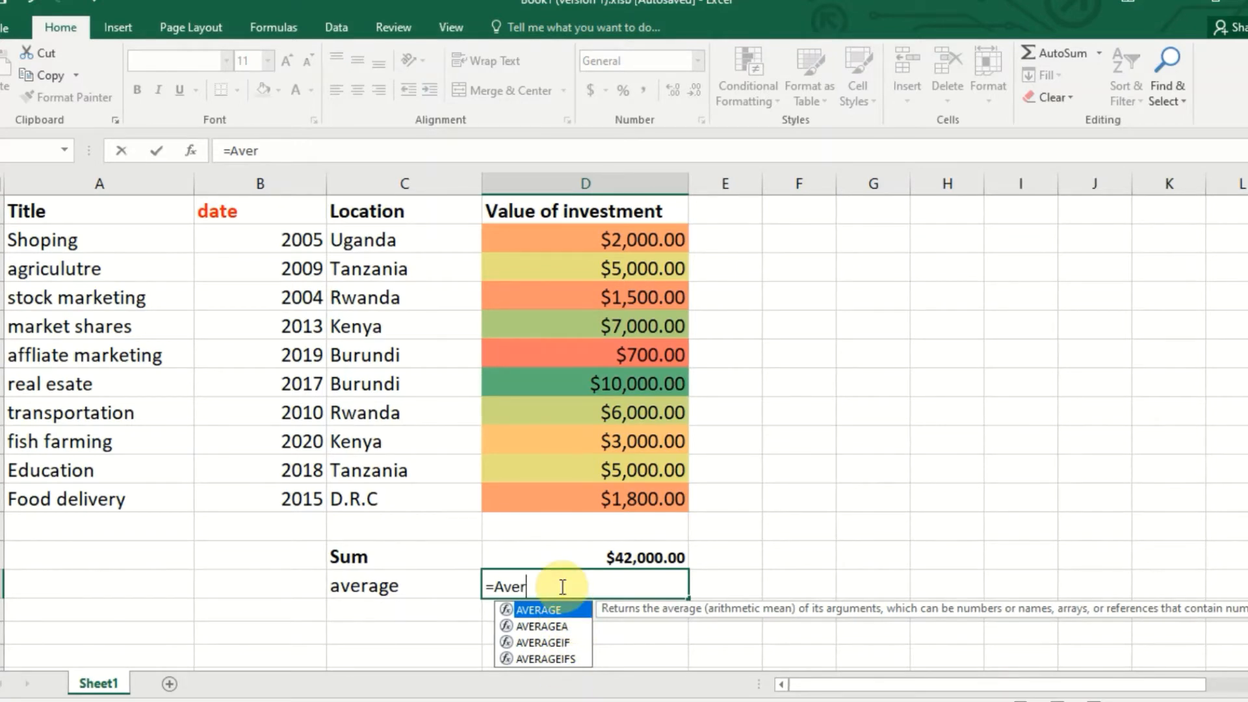
text(age)
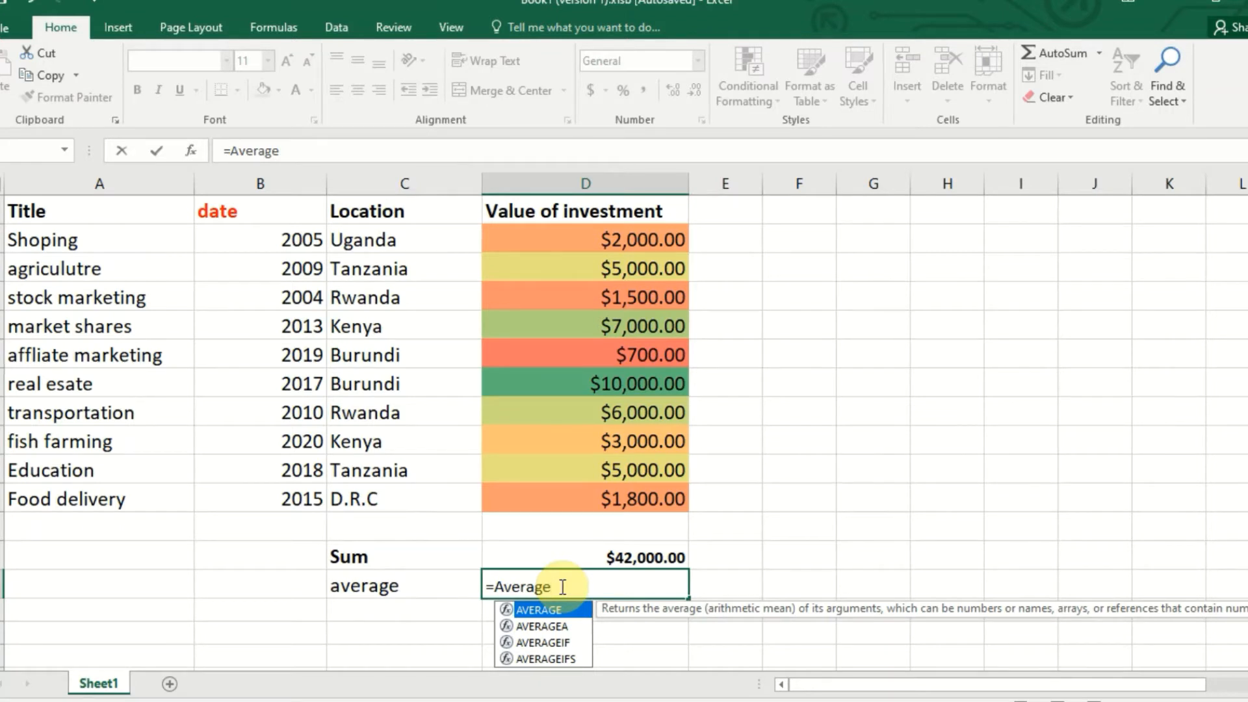
text(()
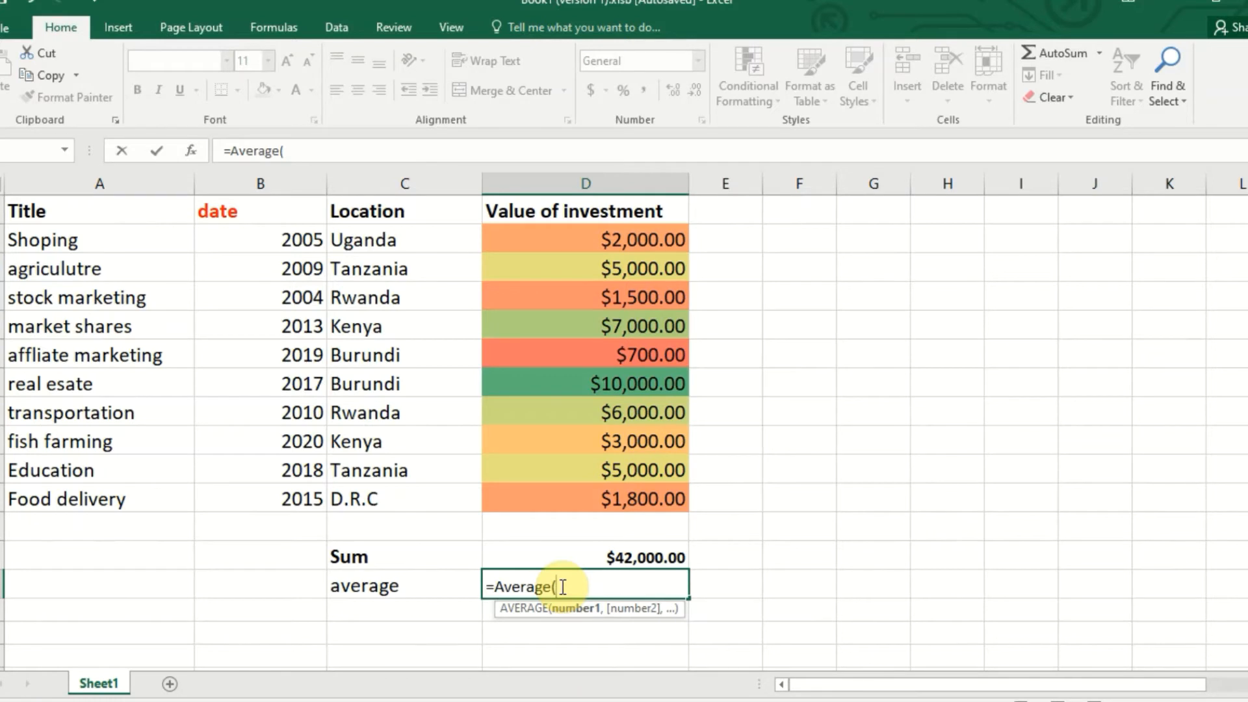
text(d)
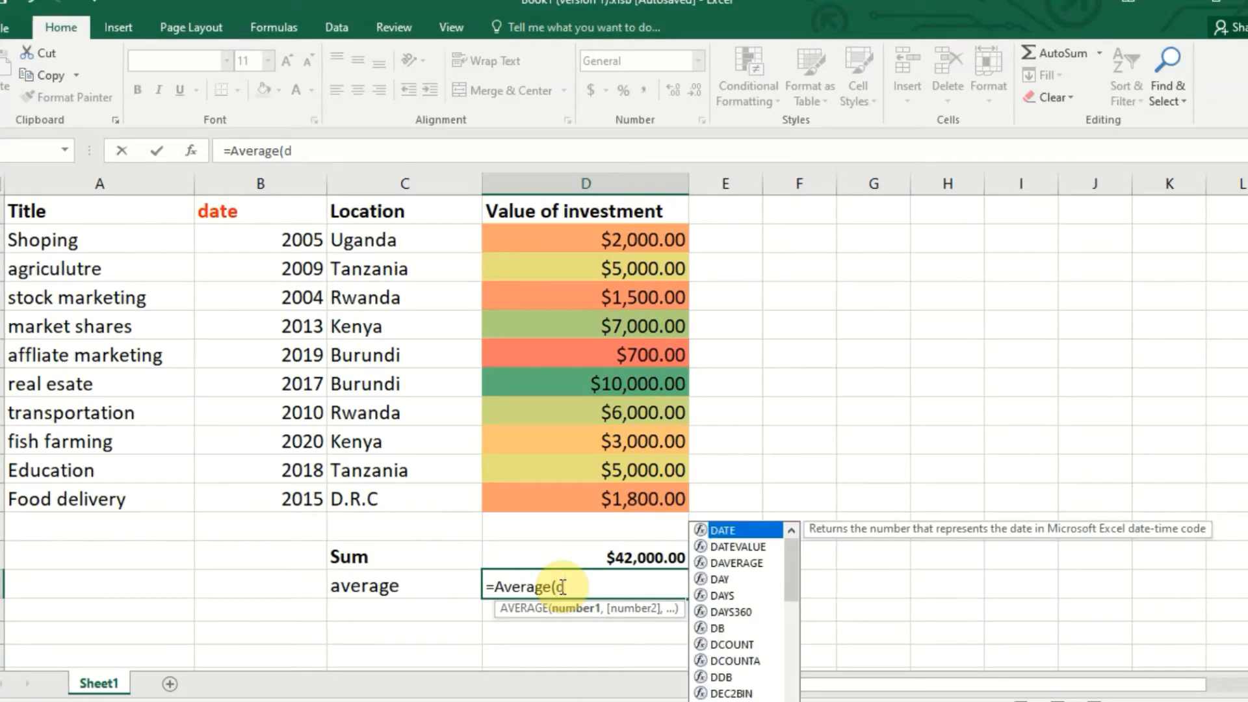
text(3)
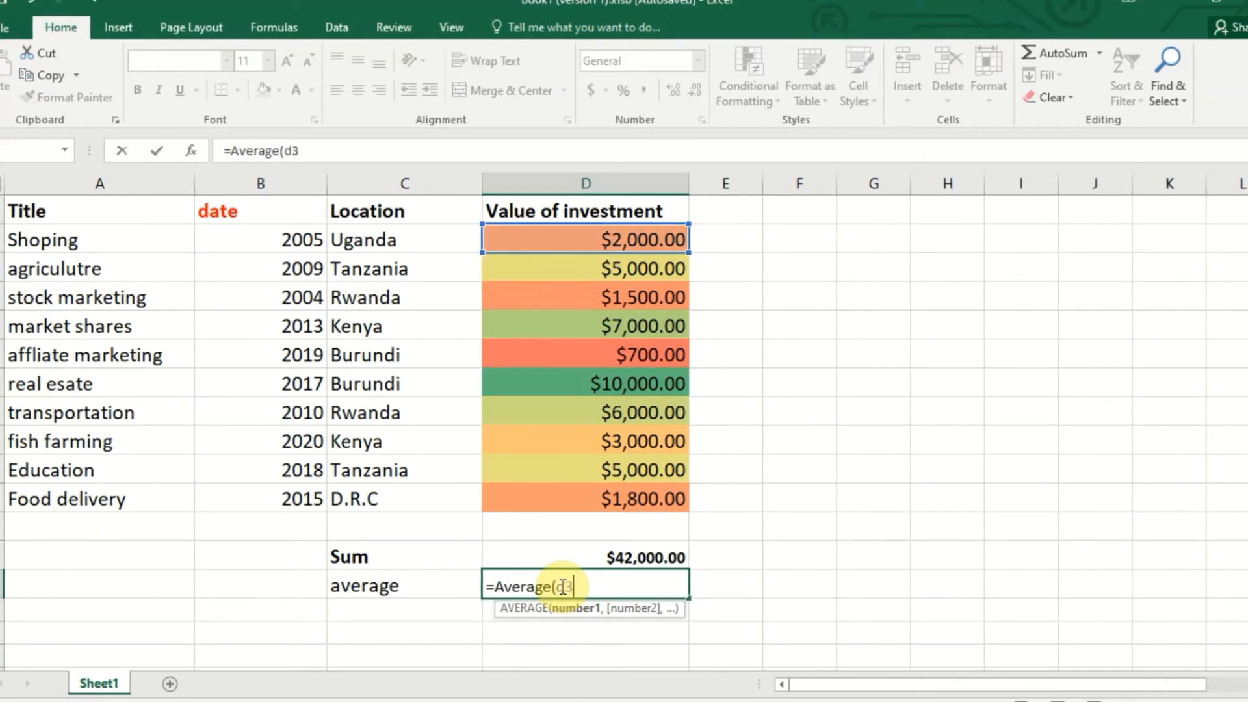
text(:d12)
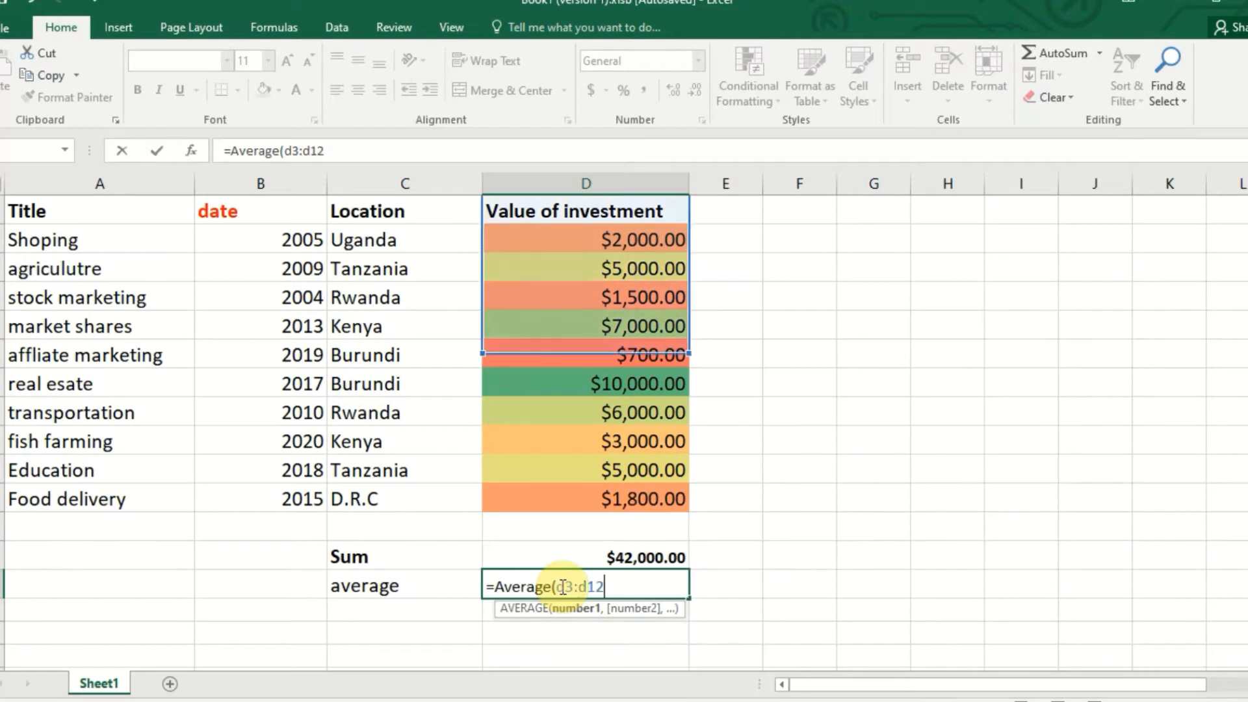
key(Return)
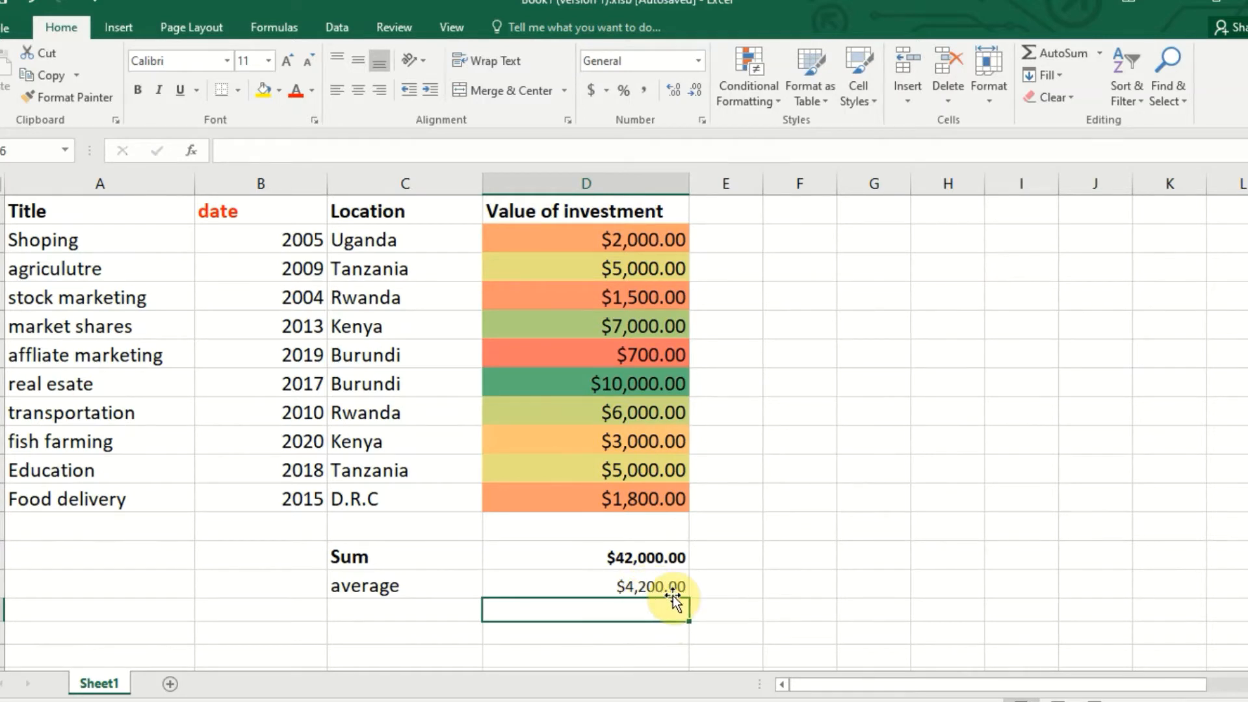
Step: Enter the label "maximum" in cell C16, below the average label
click(370, 610)
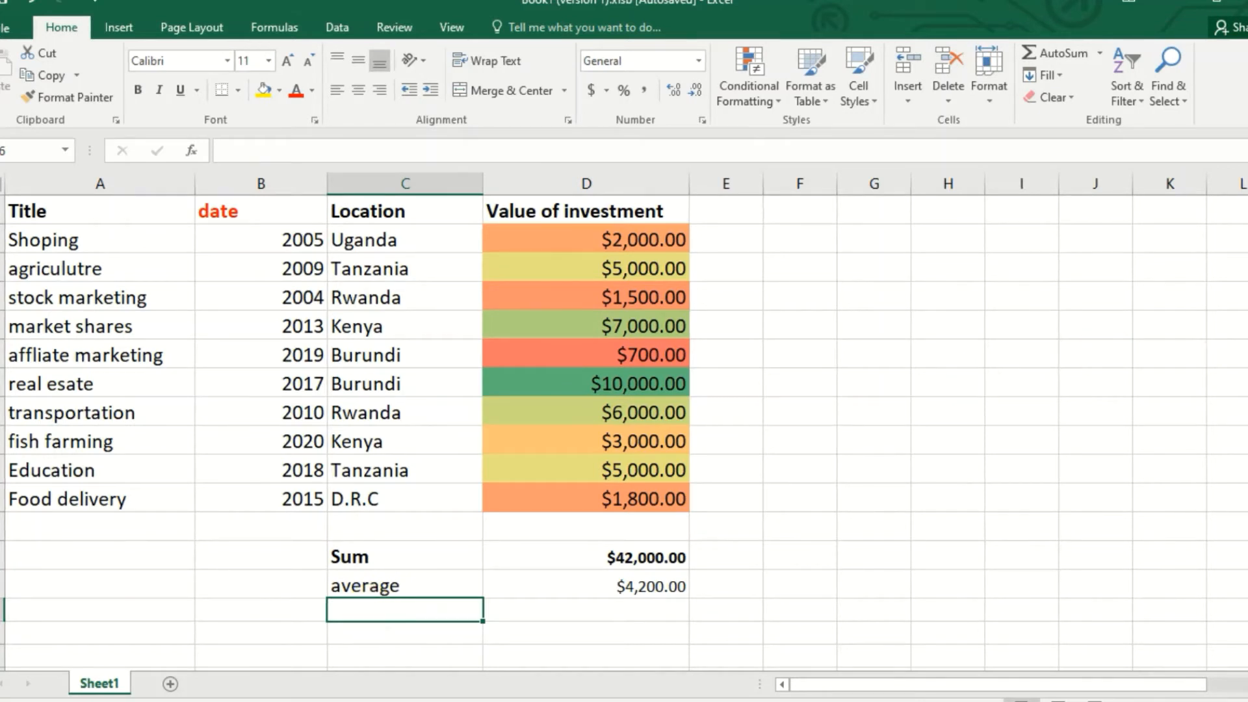
drag(1226, 351, 1226, 345)
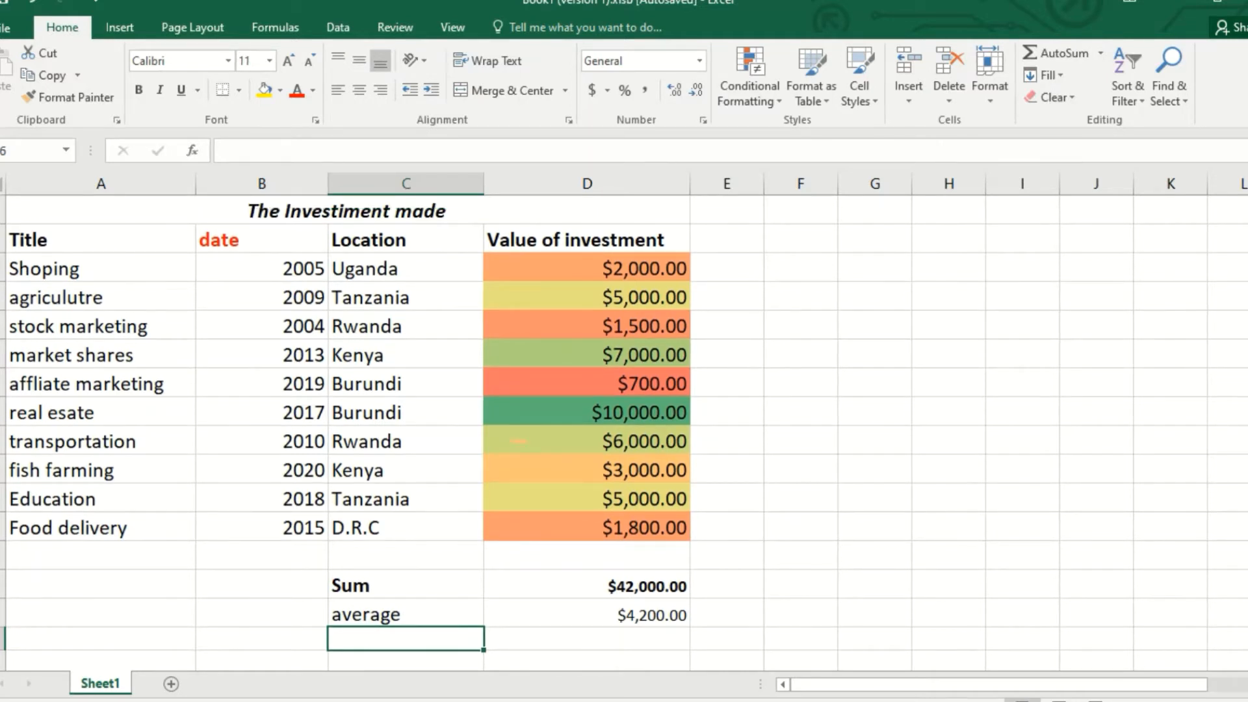
drag(1243, 352, 1242, 364)
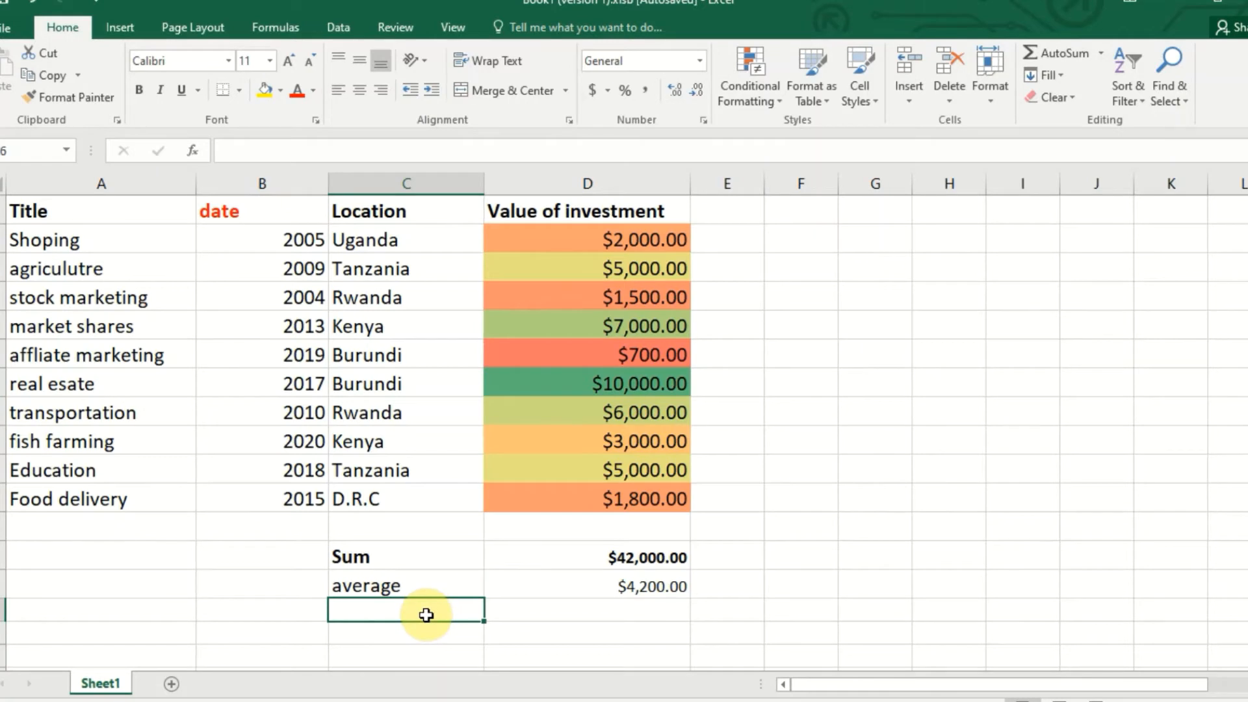
text(maxi)
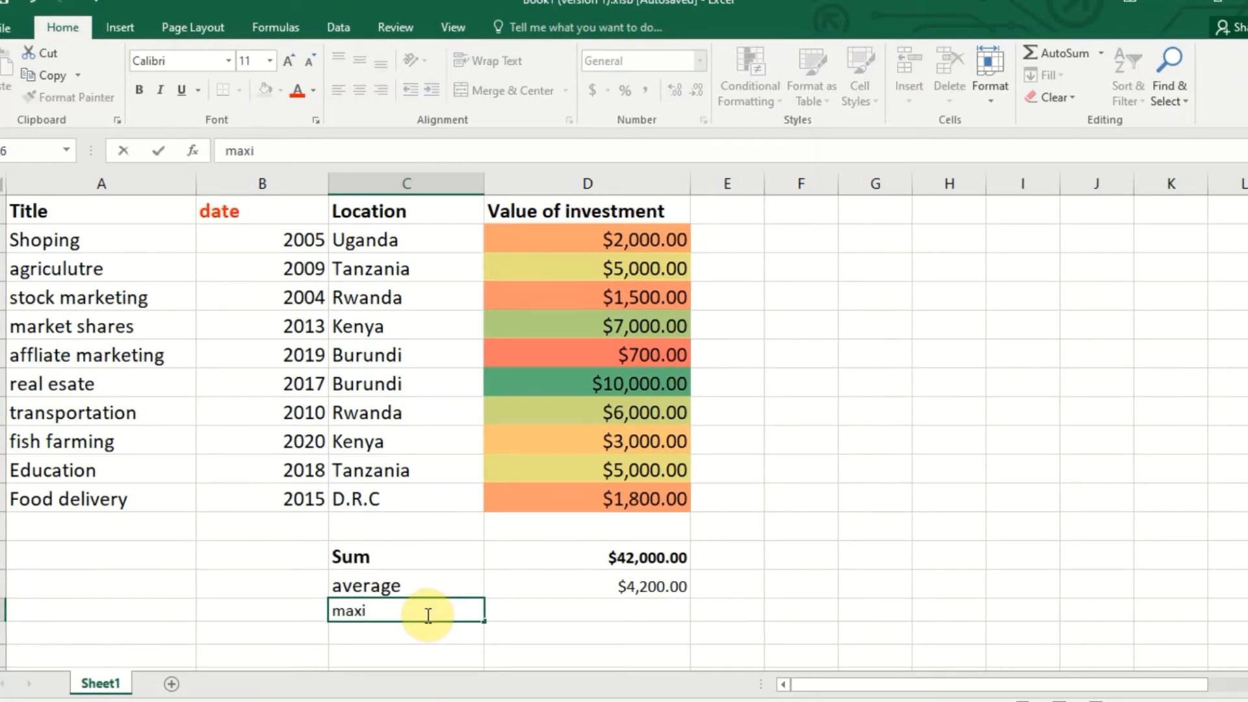
text(mum)
Step: Enter the formula =MAX(D3:D12) in cell D16, next to the maximum label, to find the largest investment value
click(597, 613)
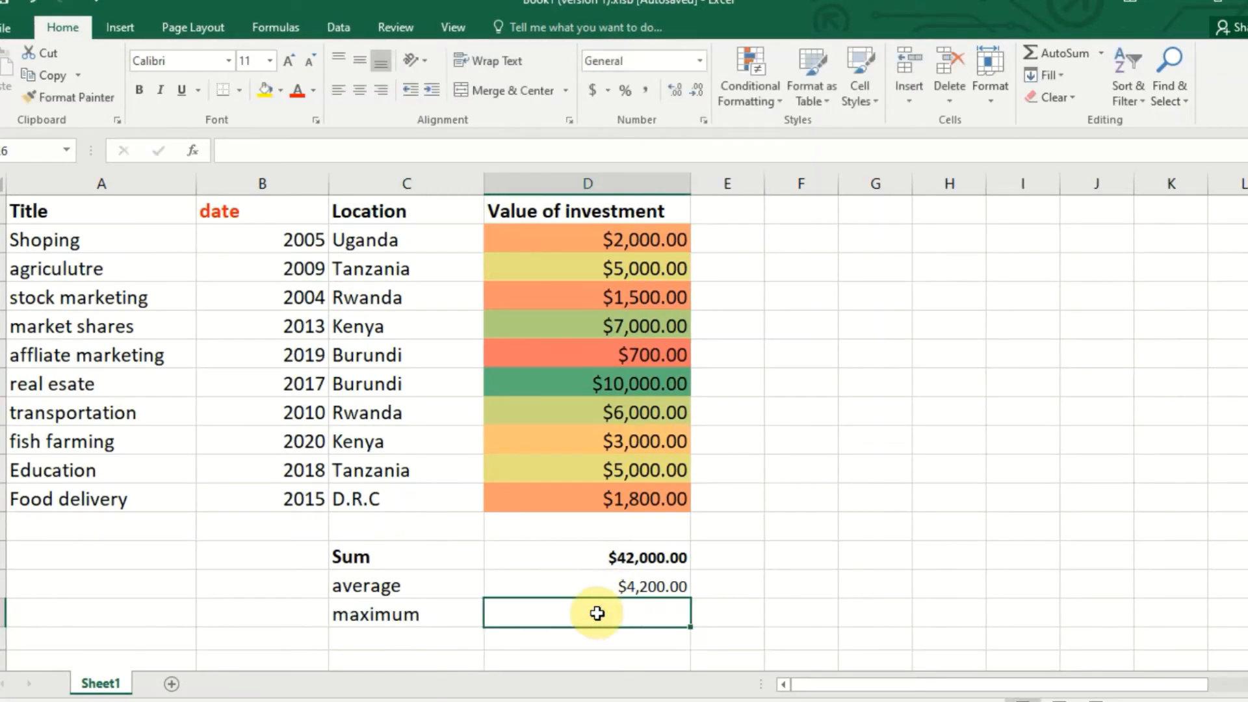
text(=ma)
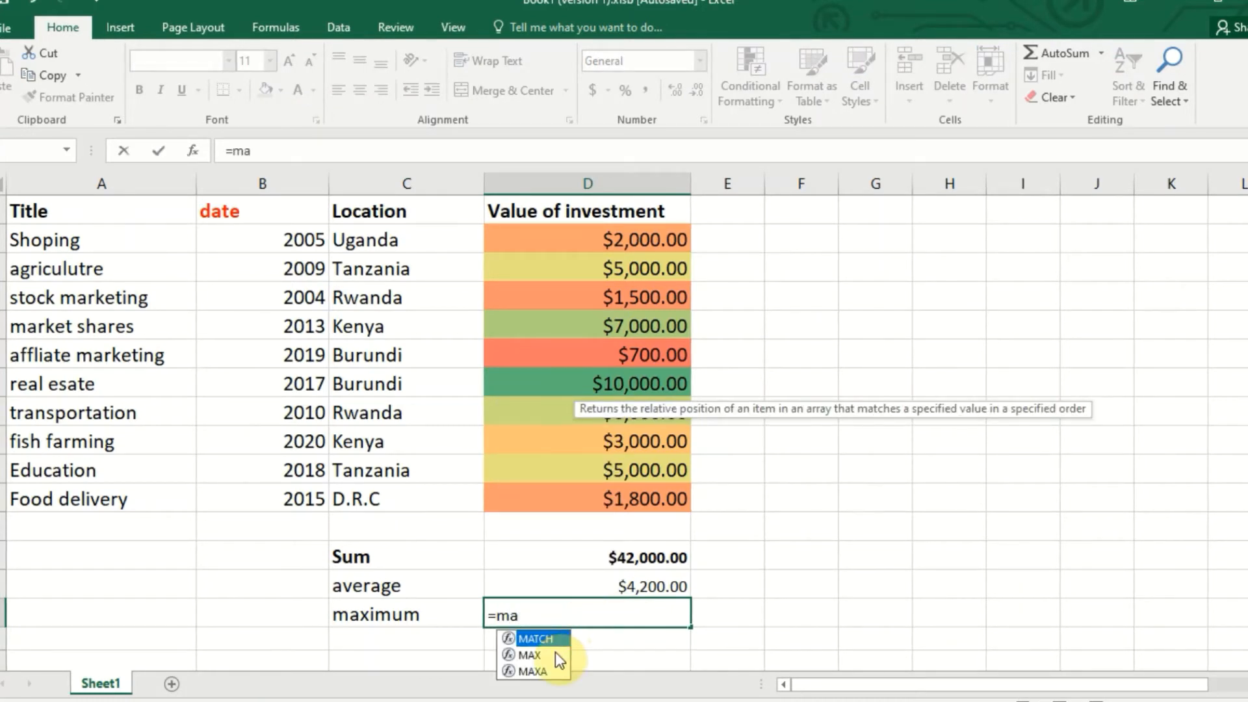
click(550, 654)
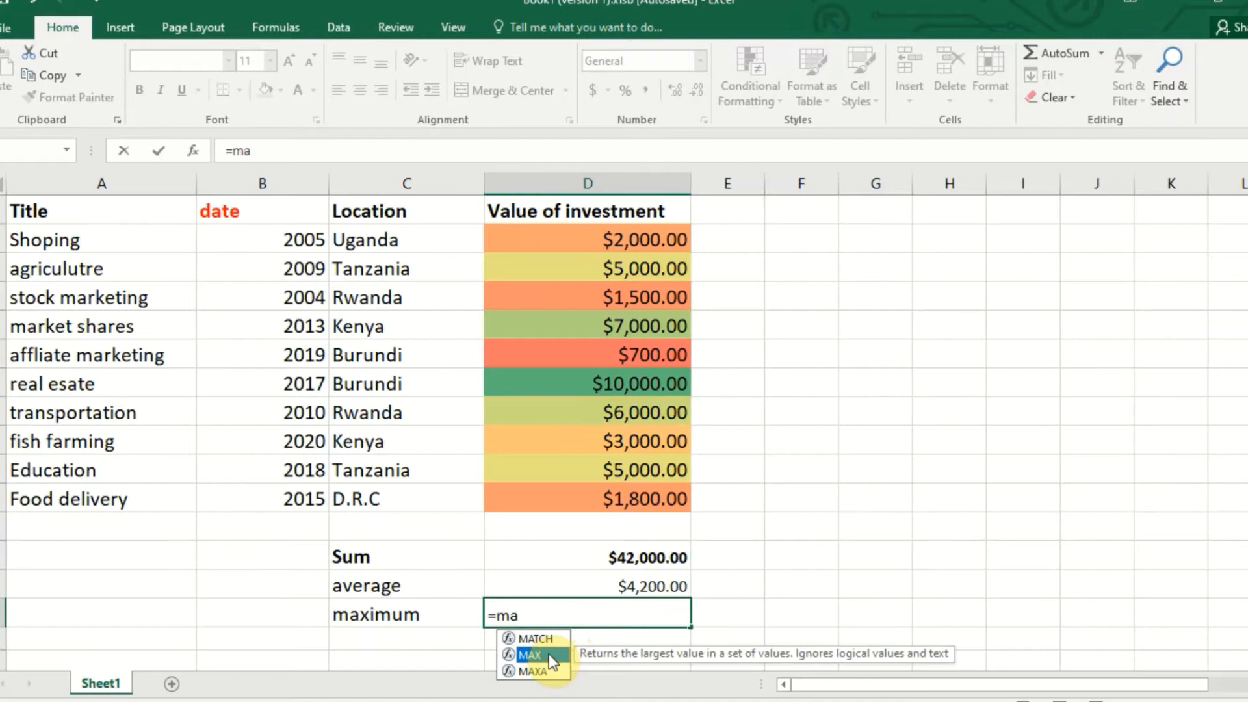
click(534, 614)
text(x)
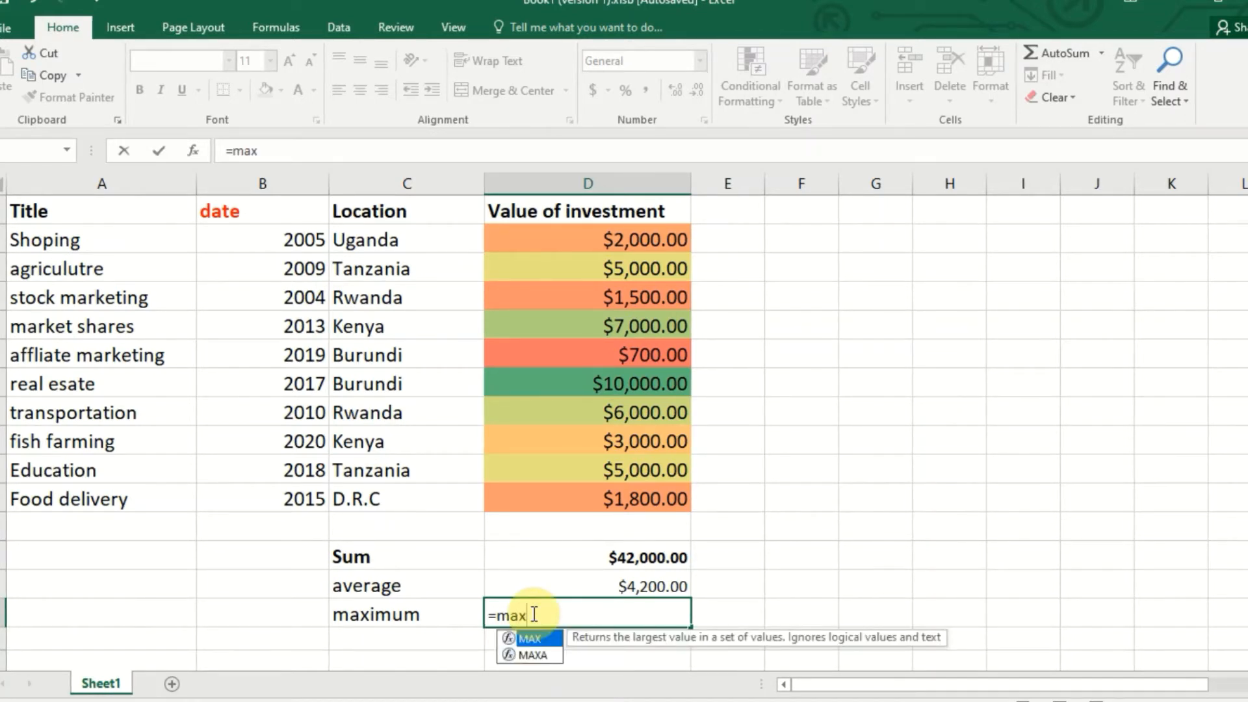
key(BackSpace)
key(BackSpace)
key(BackSpace)
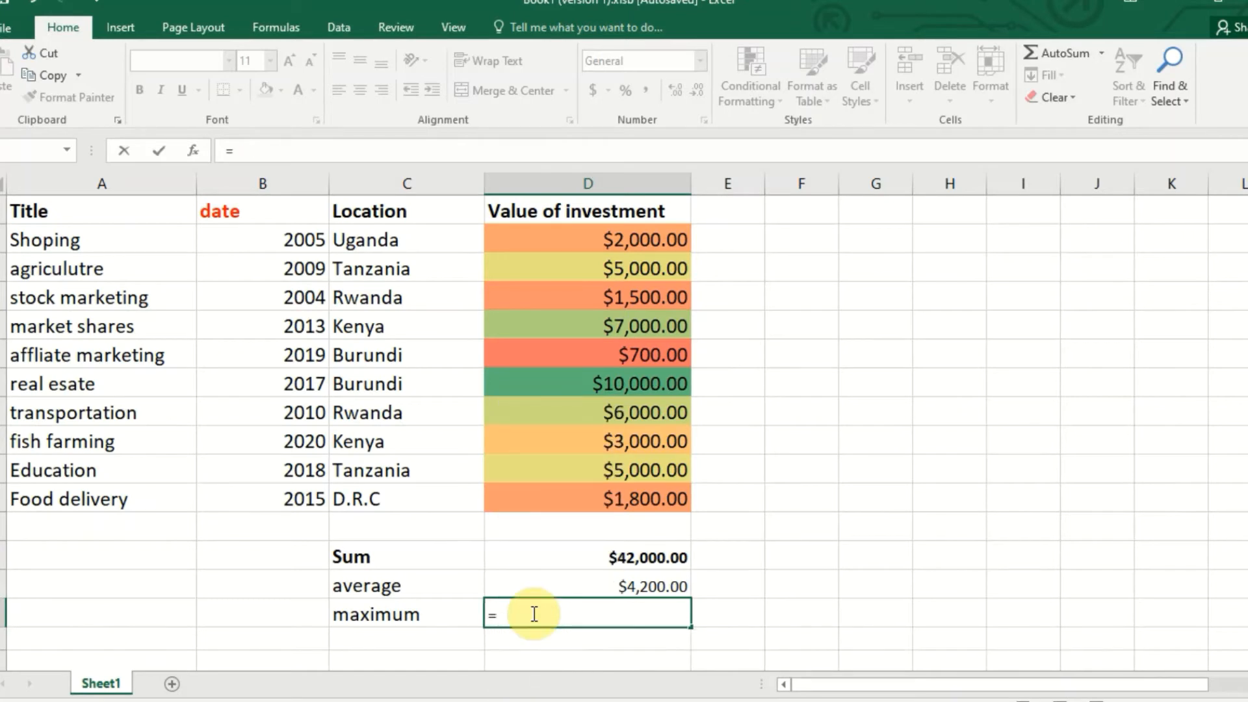
text(Max)
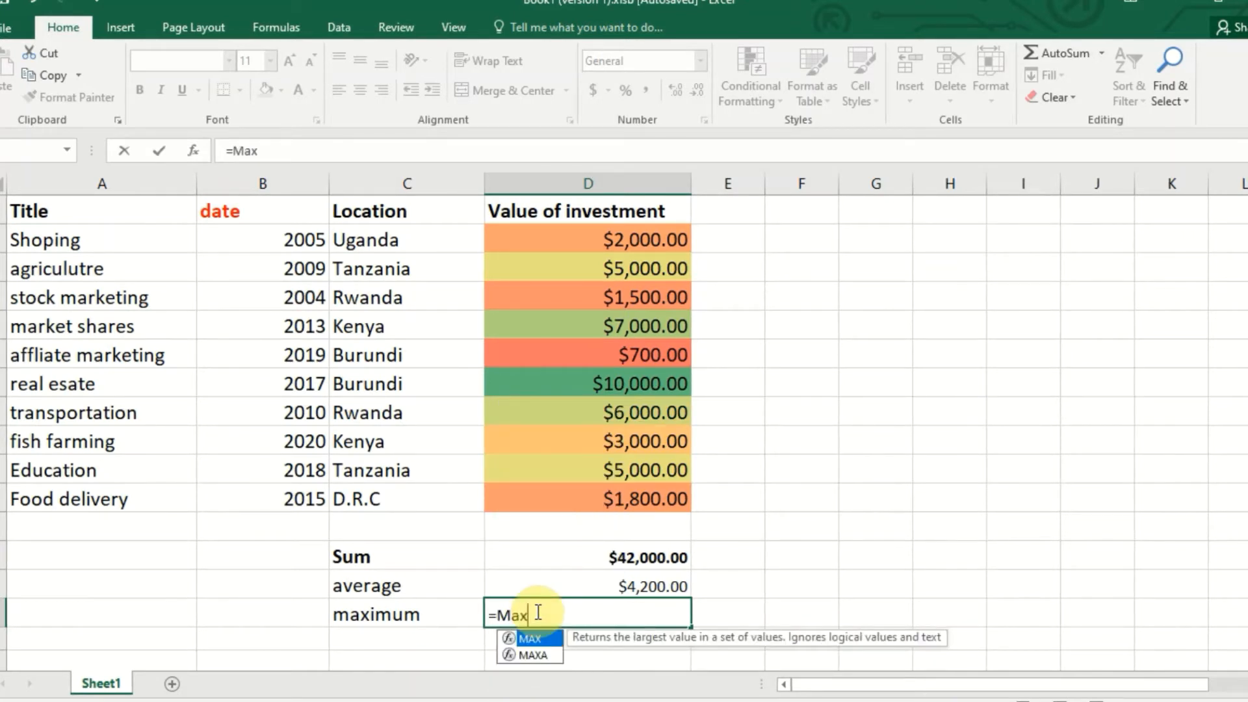
text(()
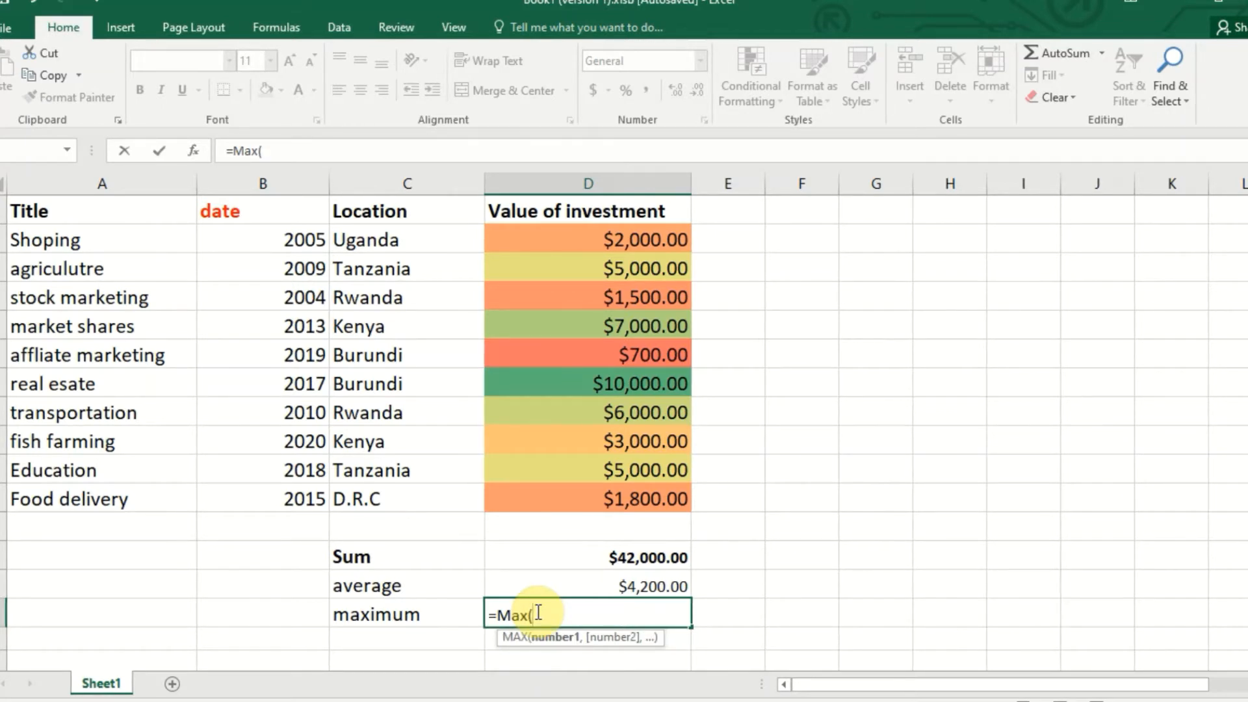
text(d3)
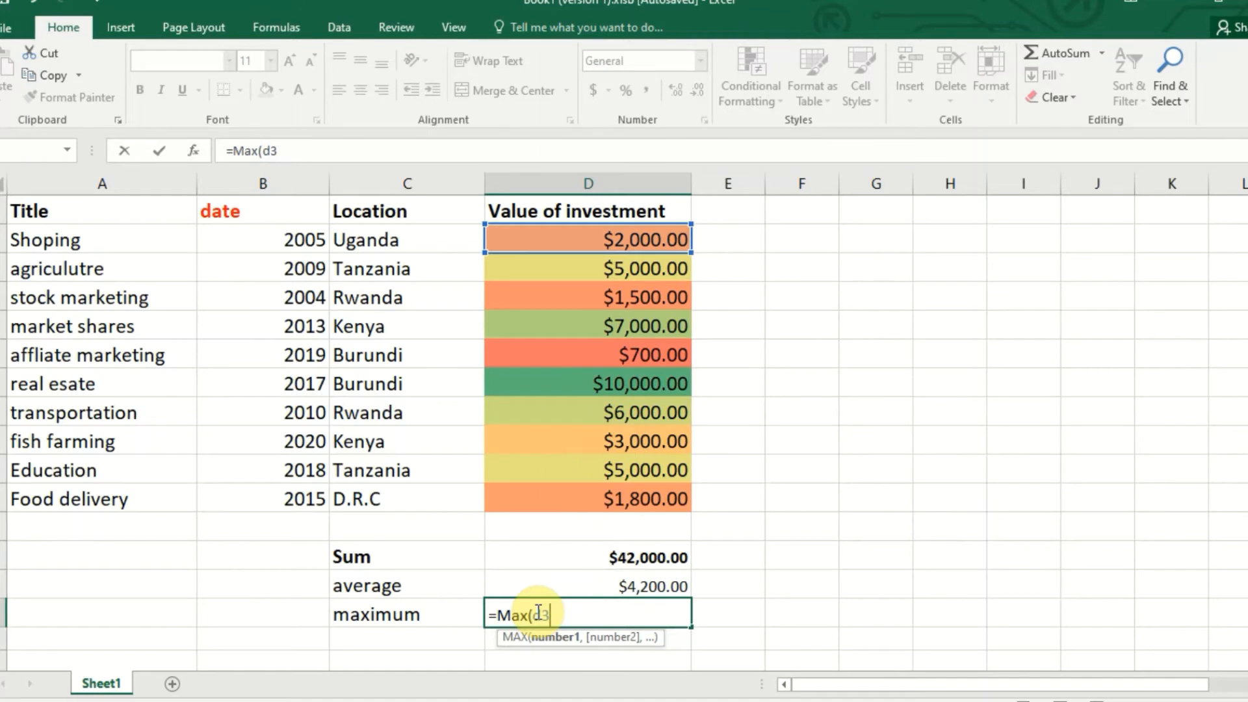
text(:d12)
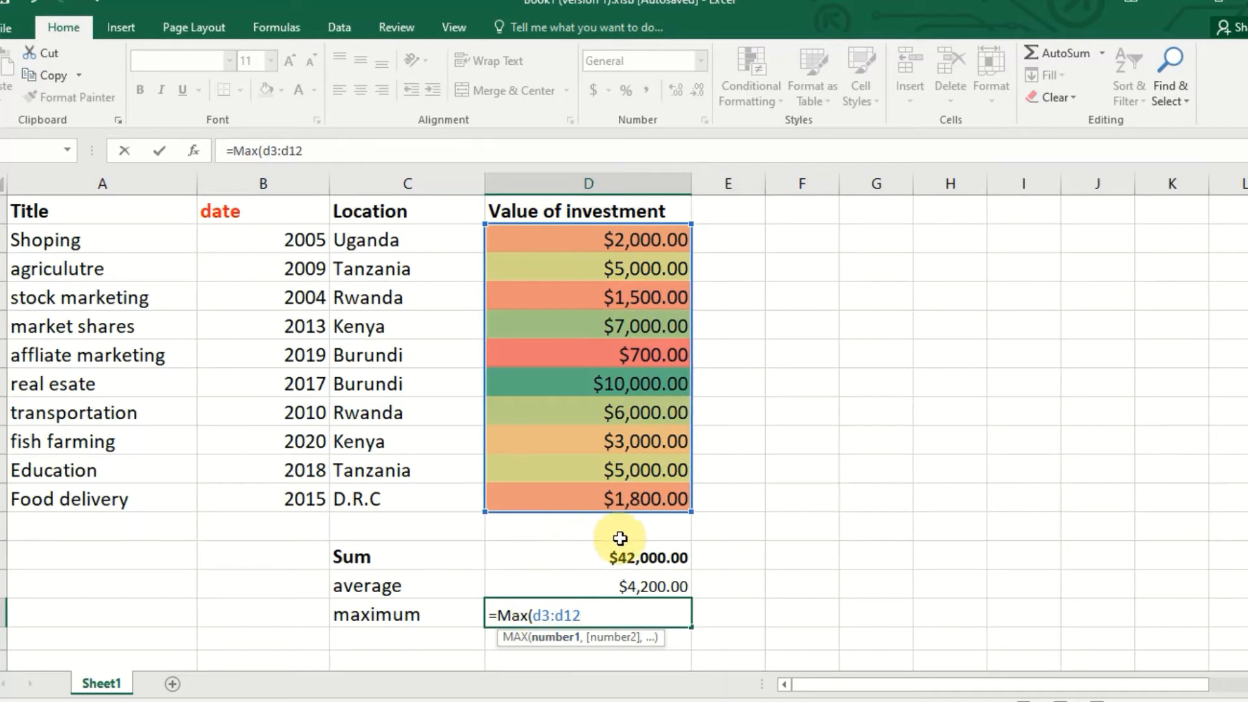
key(Return)
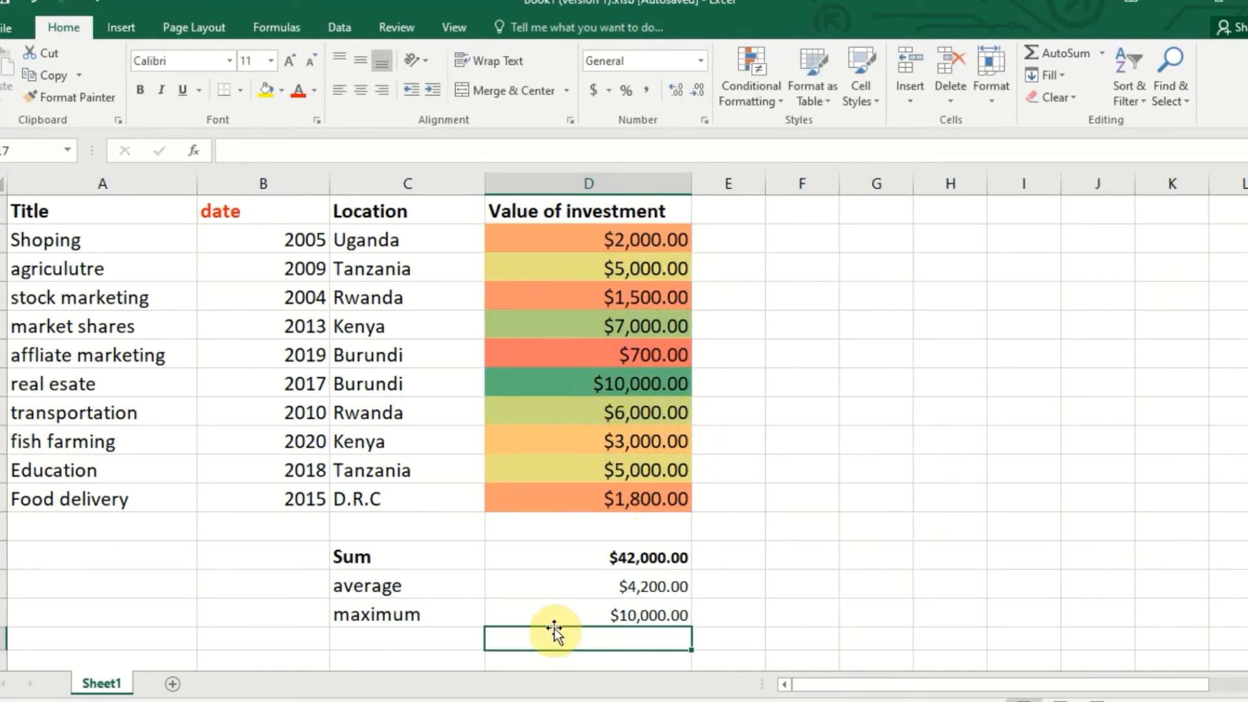
Step: Enter the label "minimum" in cell C17, below the maximum label
click(402, 642)
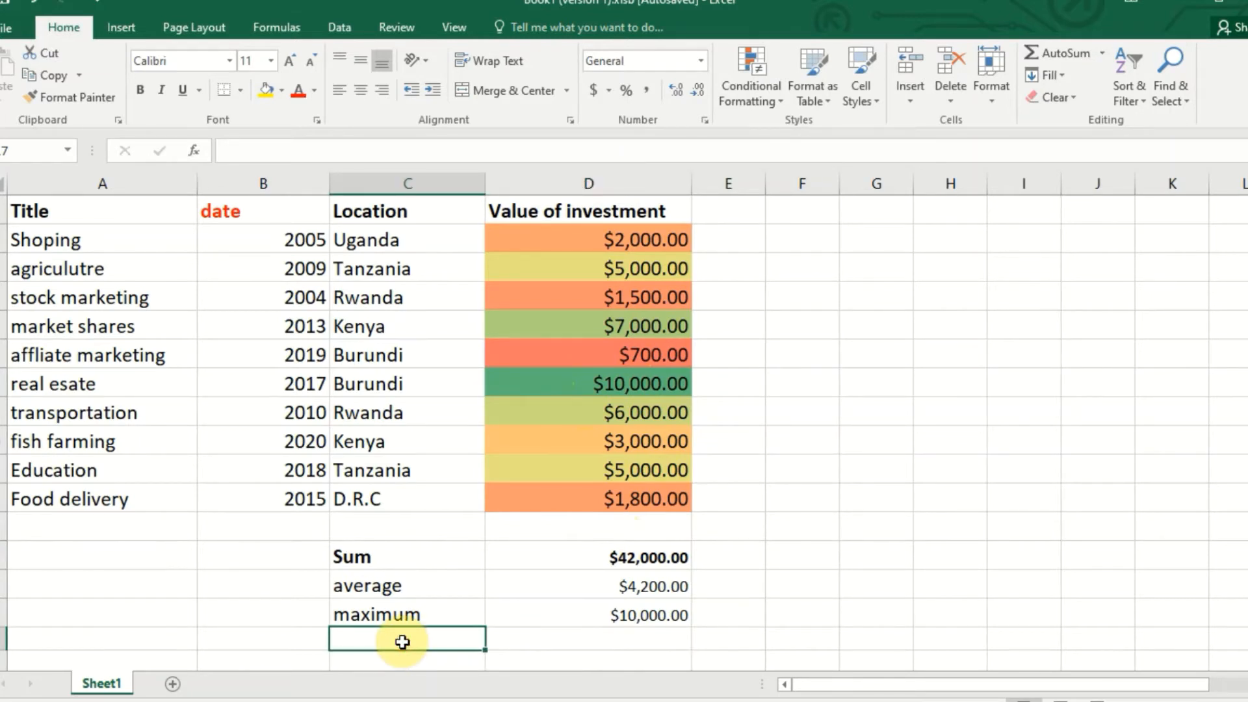
text(minimun)
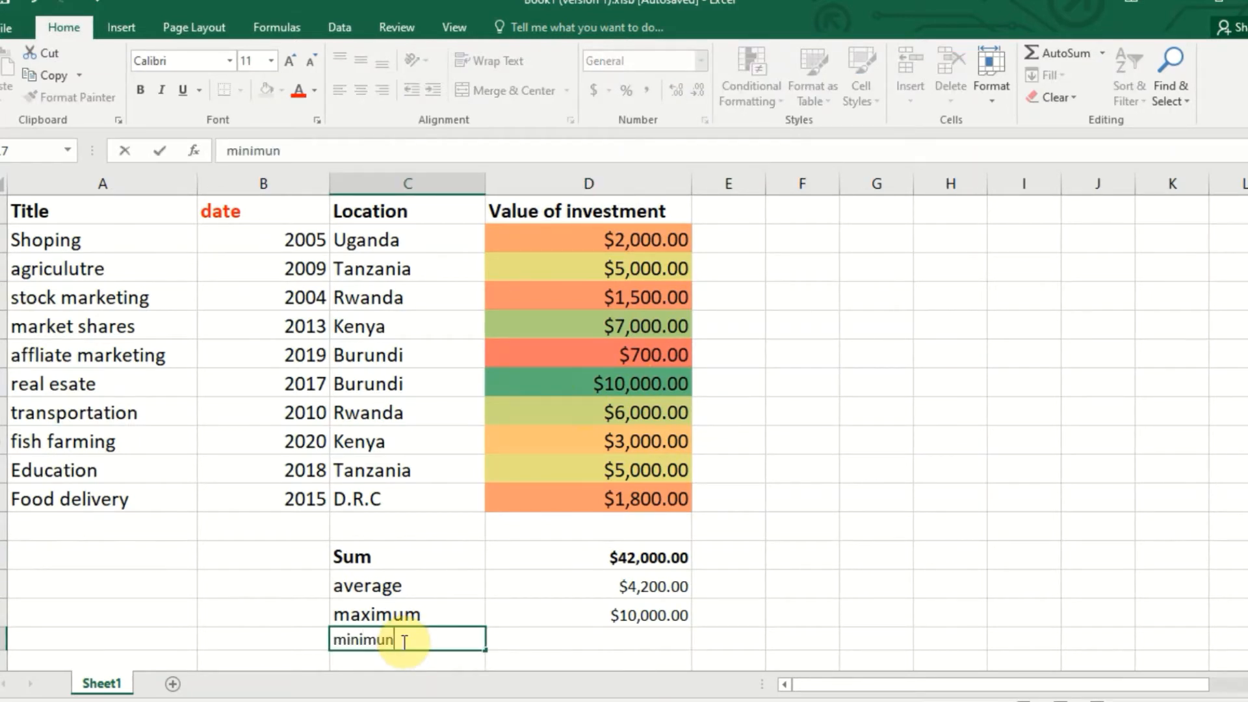
key(BackSpace)
text(m)
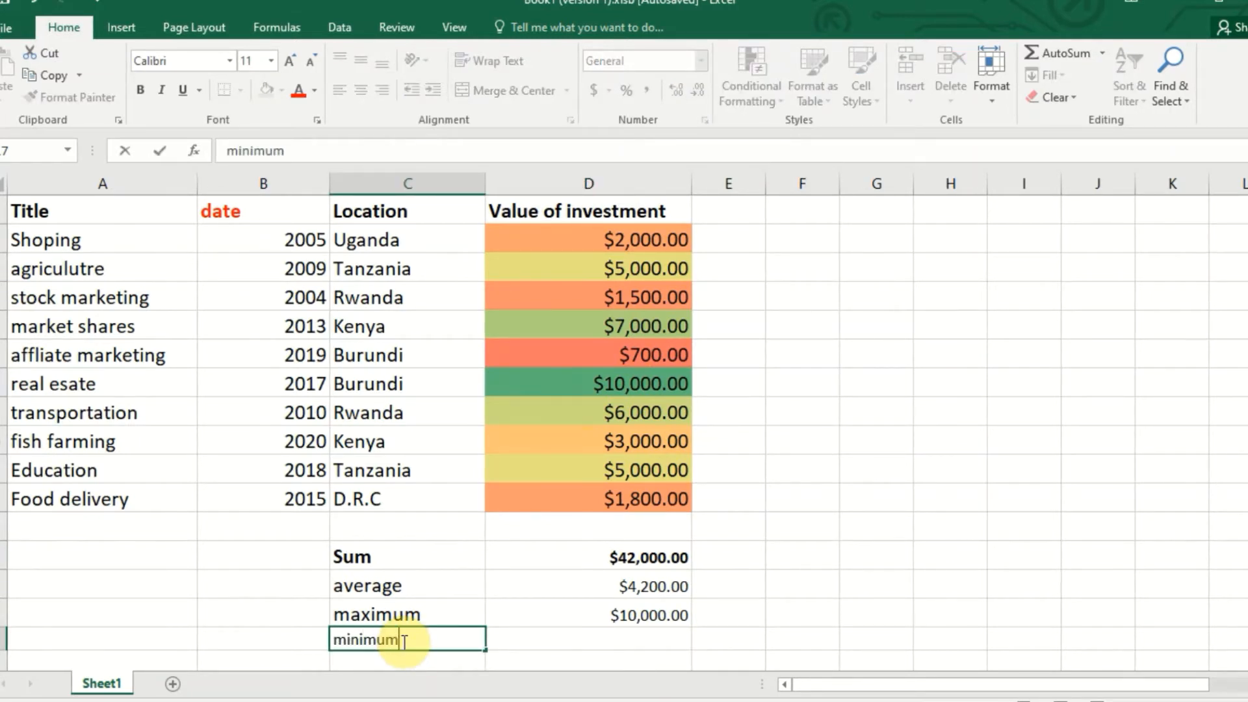
Step: Enter the formula =MIN(D3:D12) in cell D17, next to the minimum label, to find the smallest investment value
click(514, 640)
text(=)
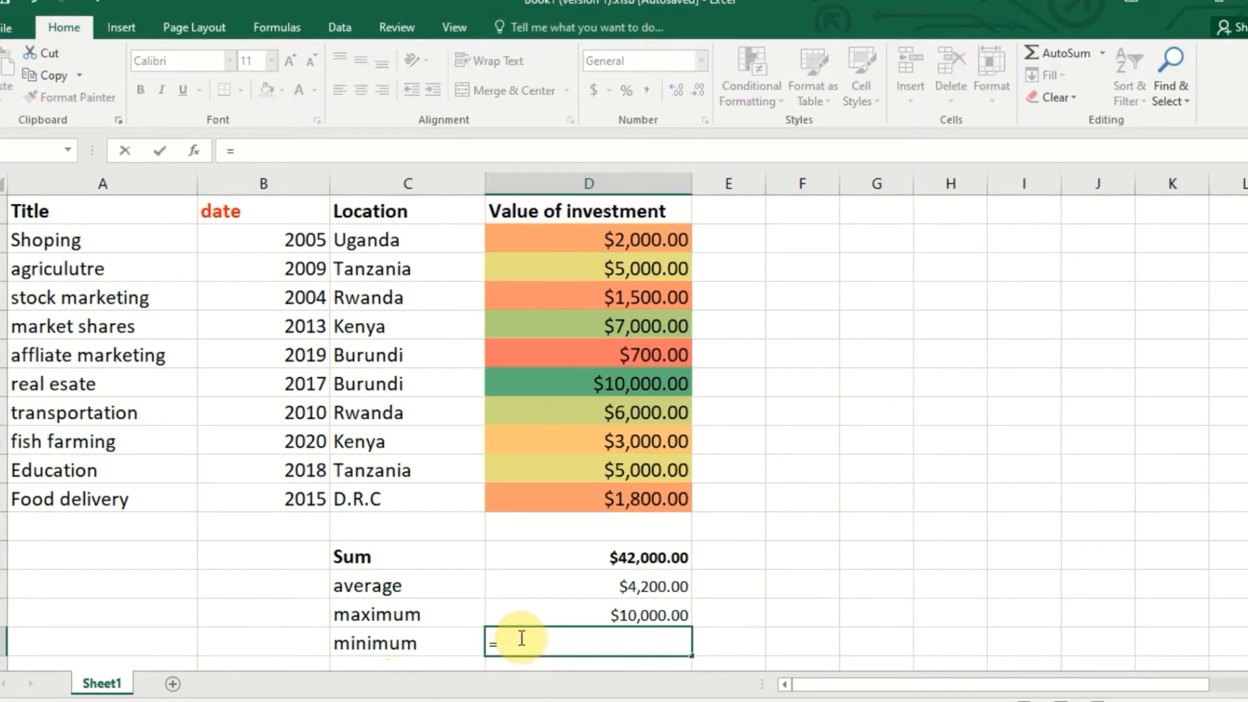
text(min)
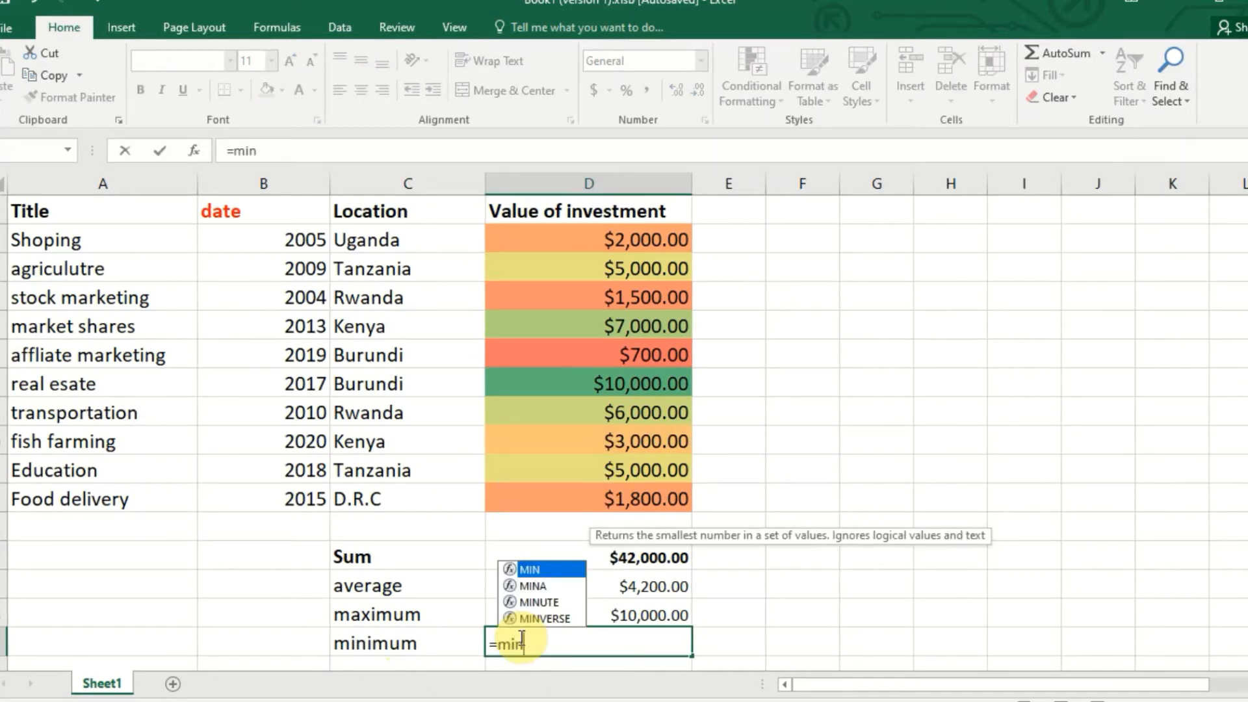
text(()
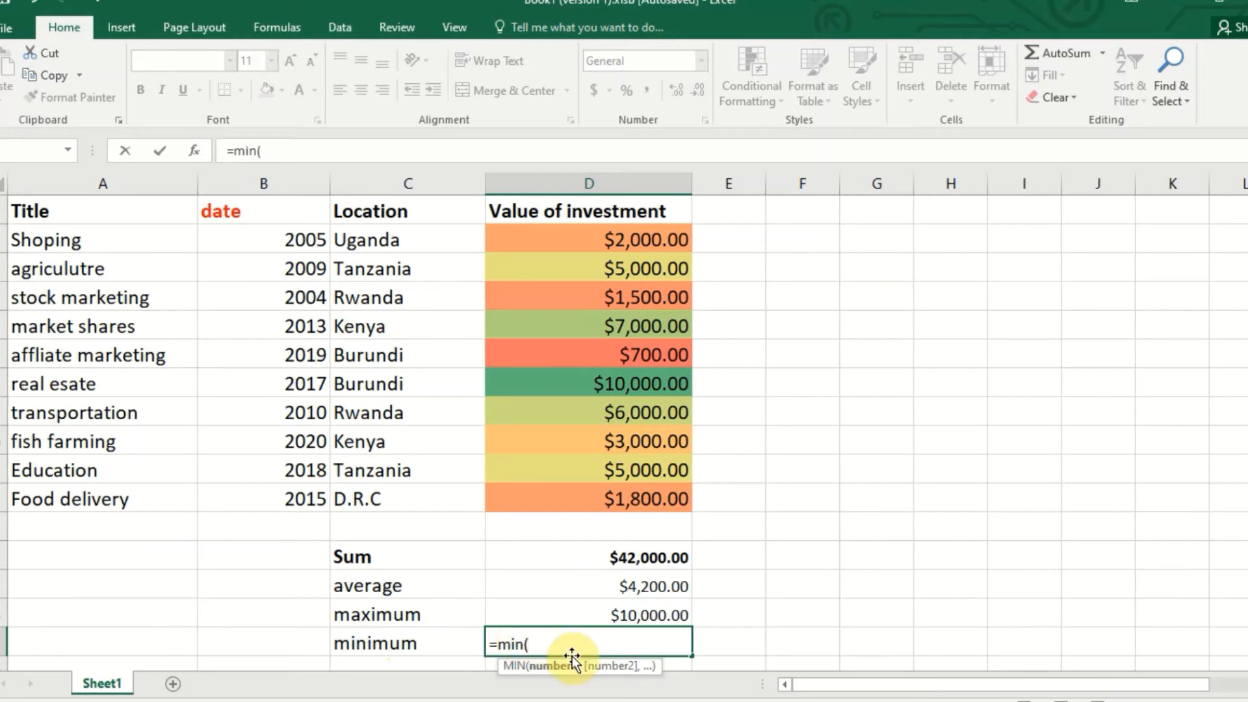
text(d3)
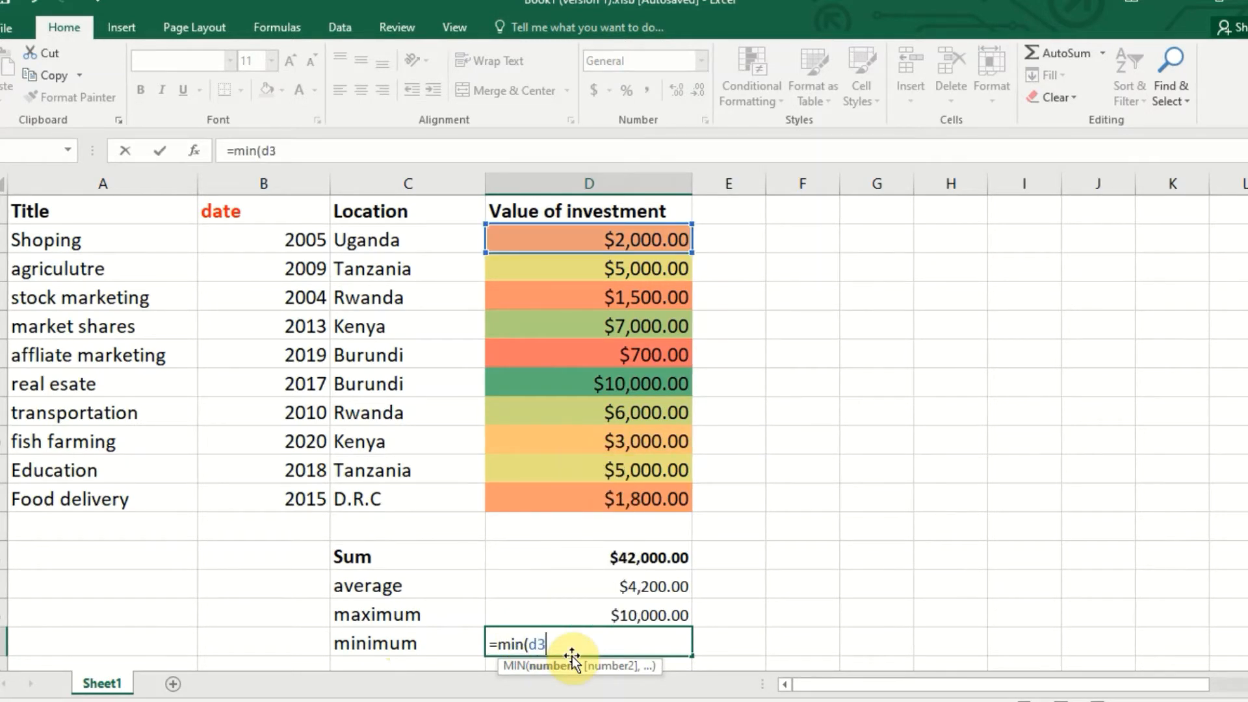
text(:d12))
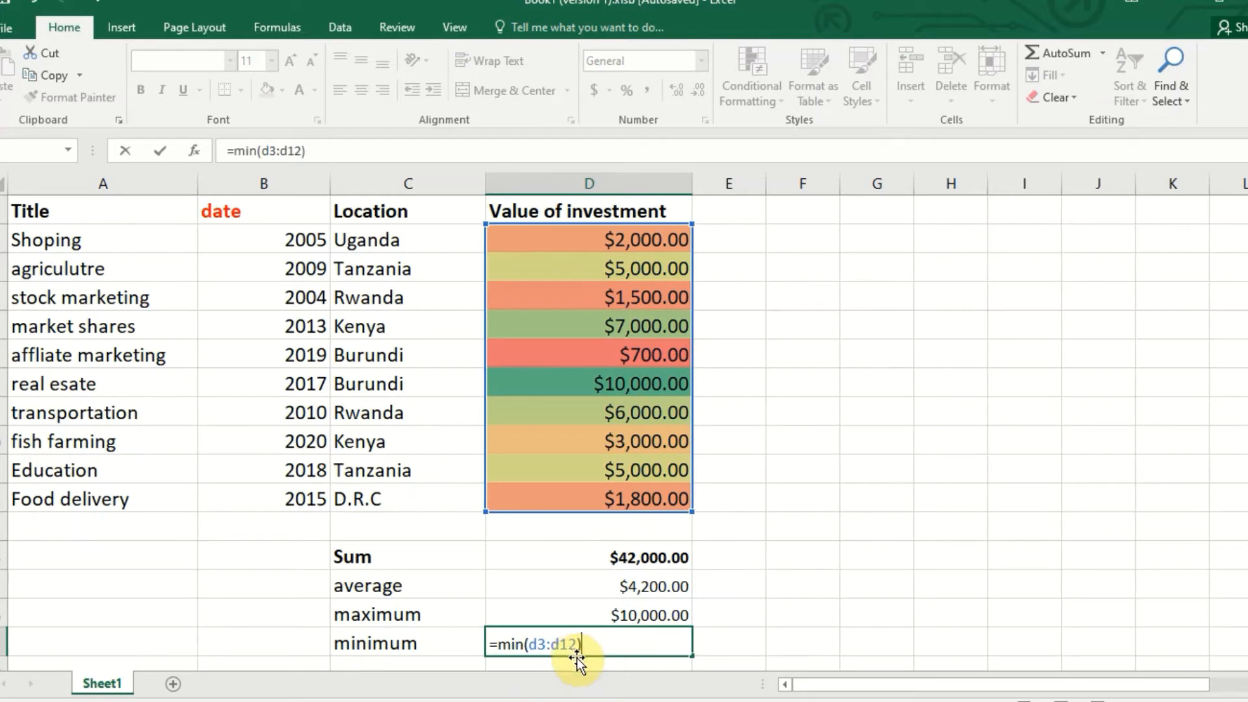
key(Return)
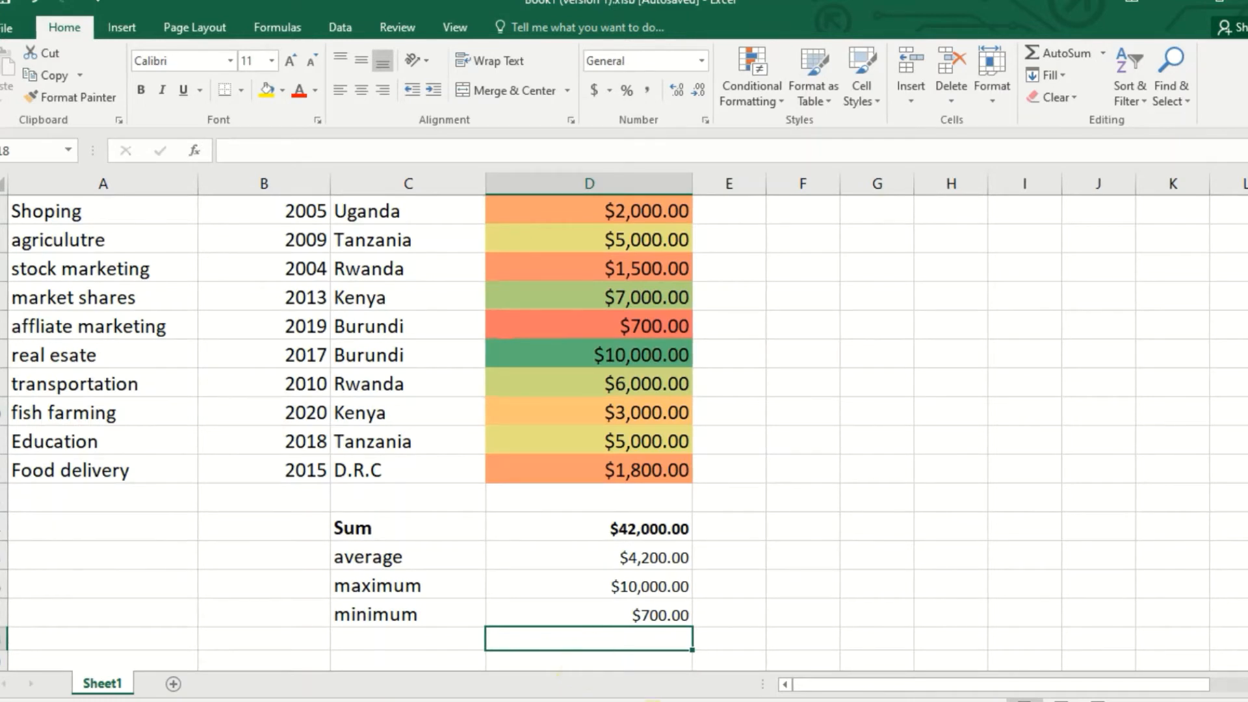
key(Return)
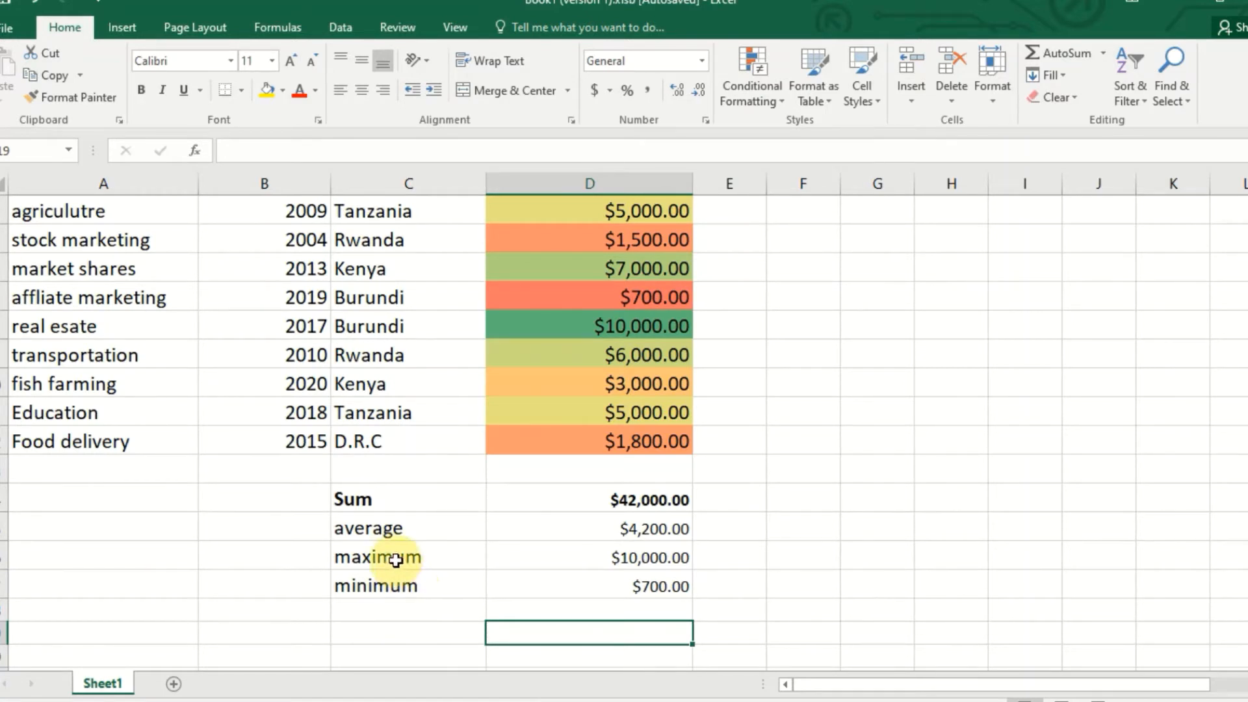
Step: Enter the labels "highest" in cell B16 and "lowest" in cell B17, beside the maximum and minimum labels
click(291, 557)
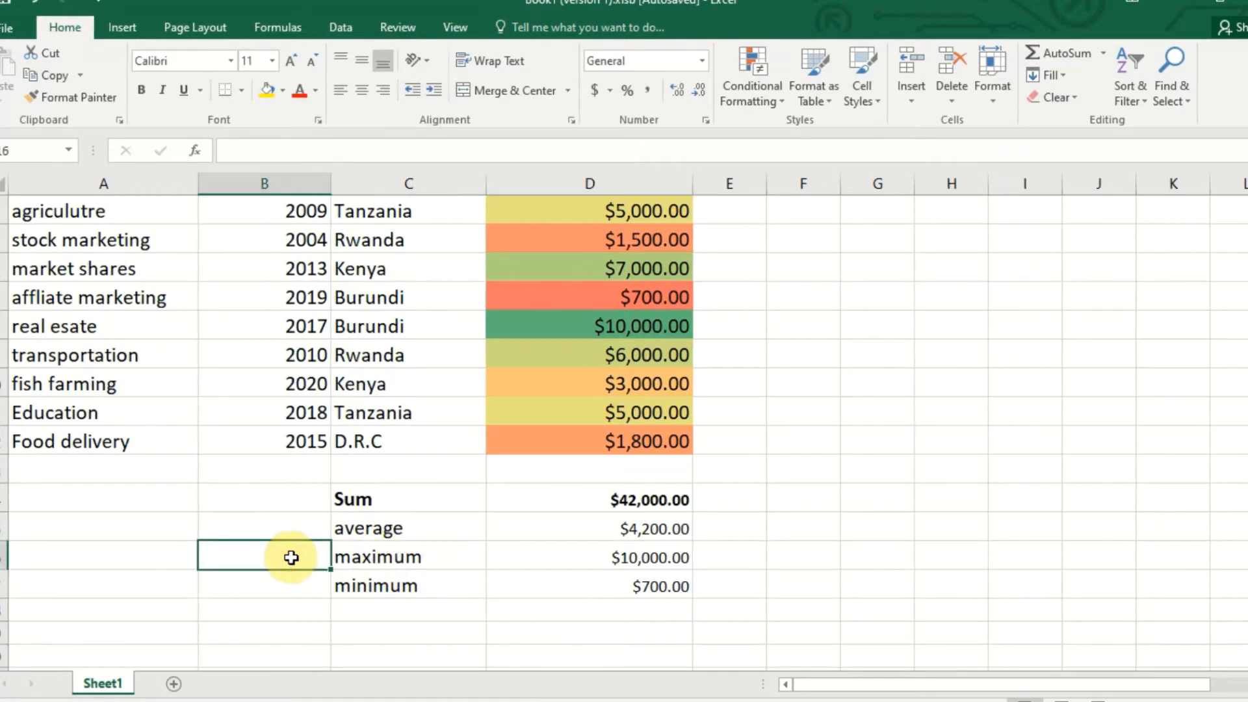
text(highest)
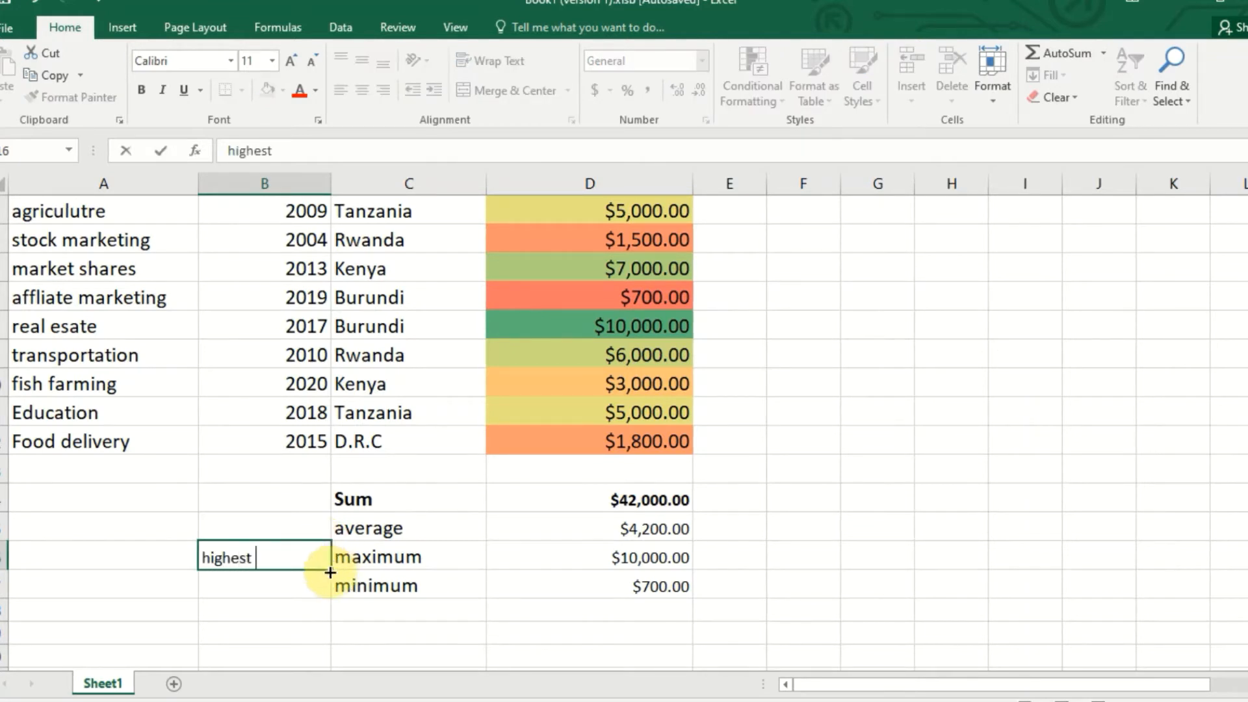
click(304, 584)
text(lowest)
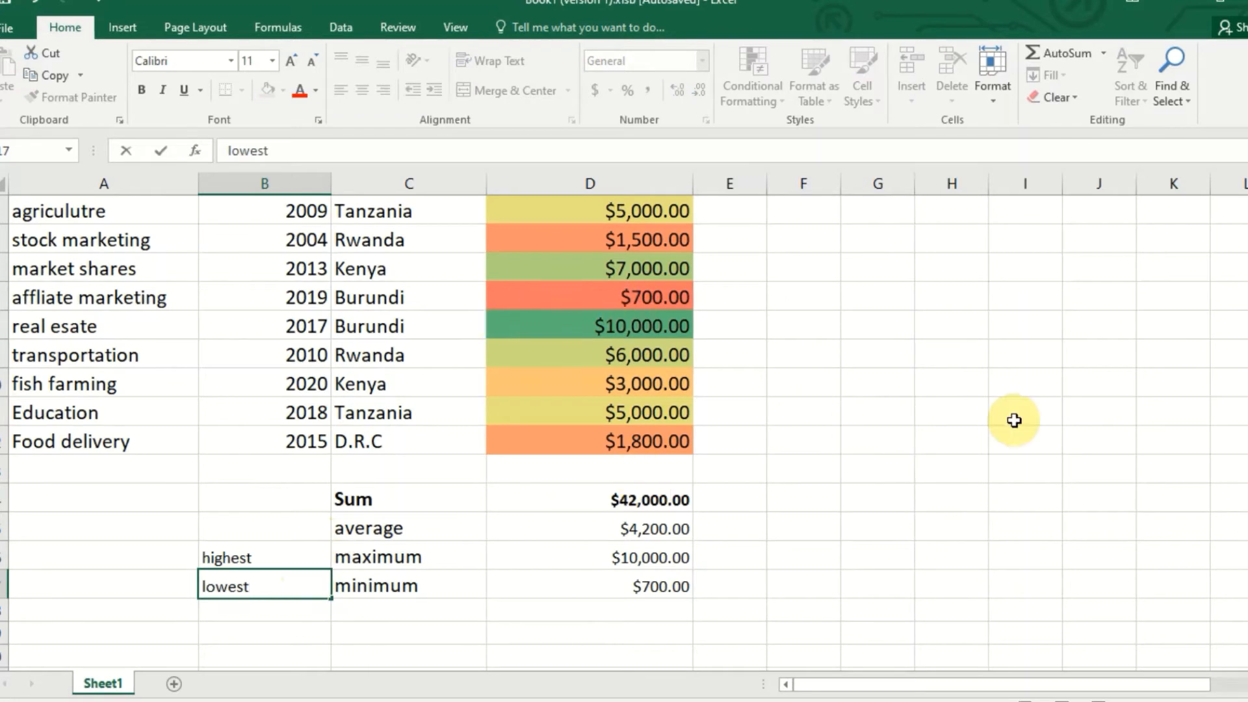
scroll(624, 354, up, 1)
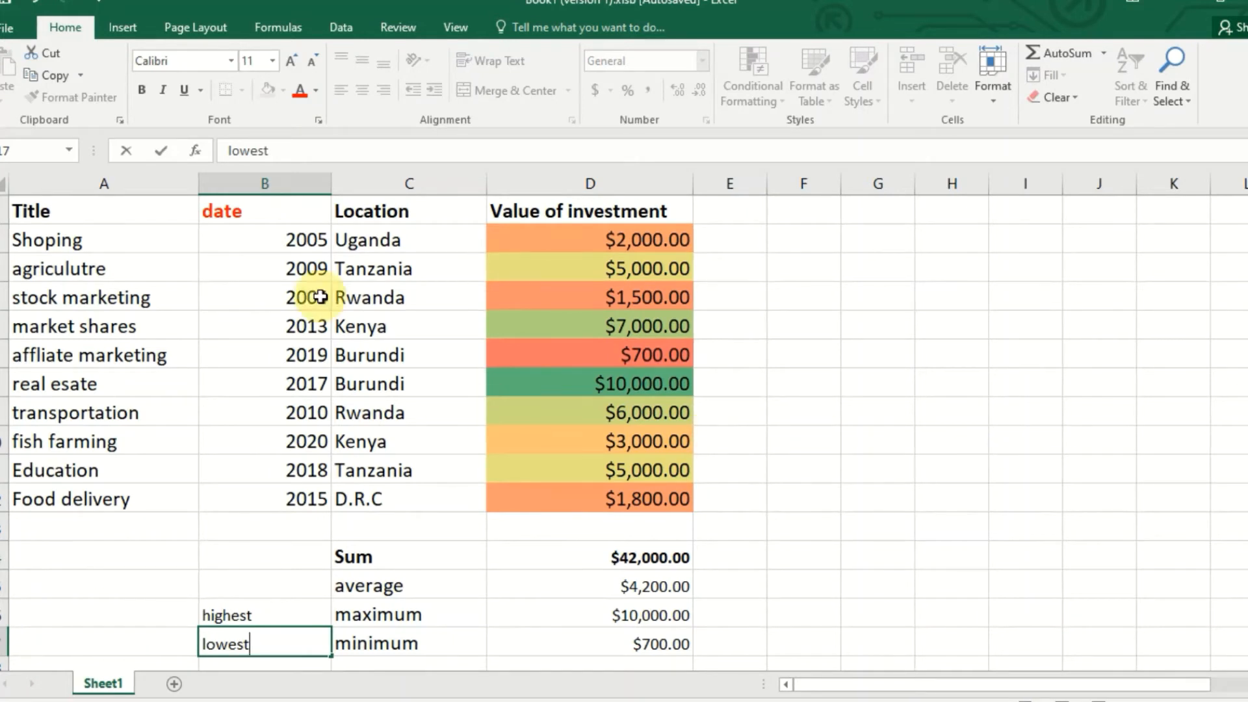
Step: Examine the functions offered in the function library, including the AutoSum, logical and text categories
click(258, 33)
click(650, 384)
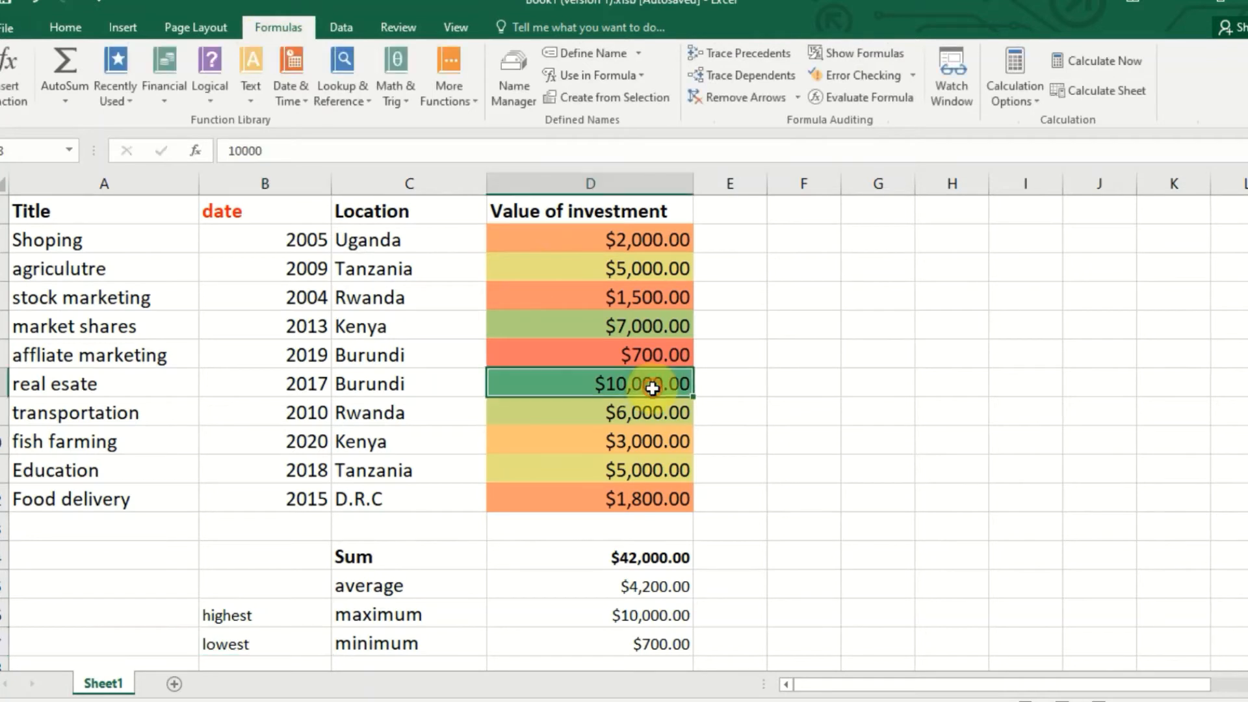
click(647, 522)
click(611, 469)
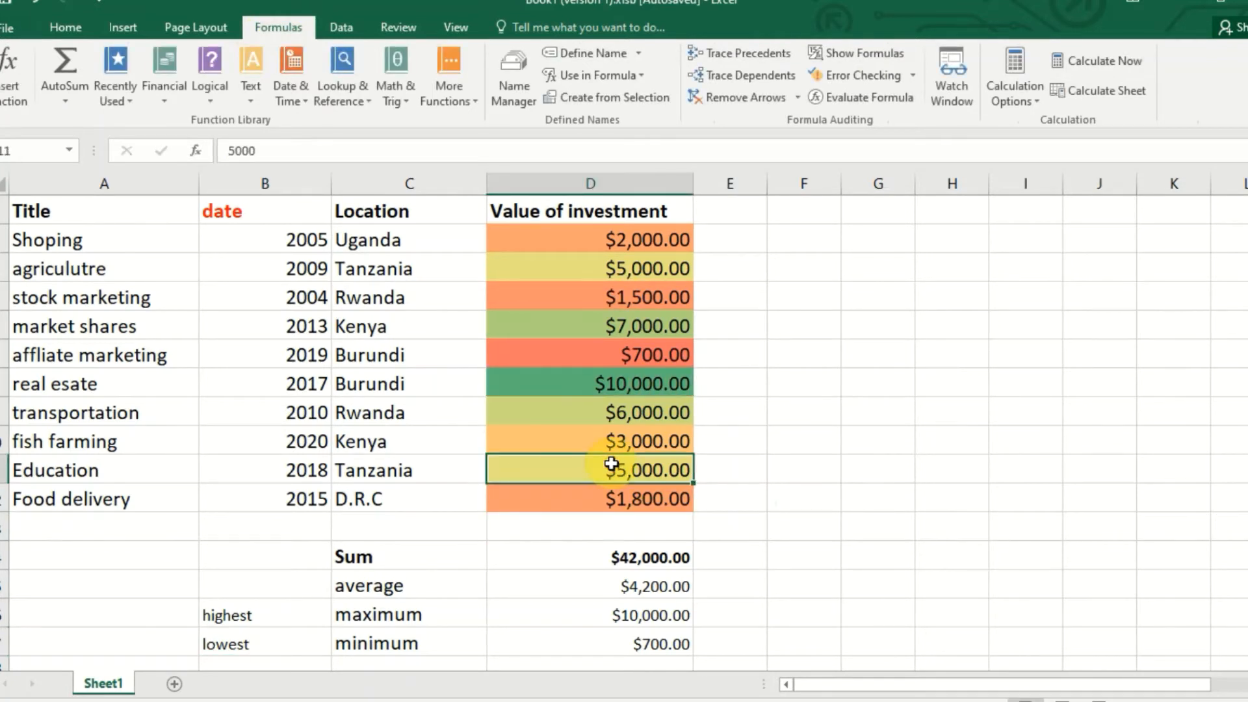
click(73, 104)
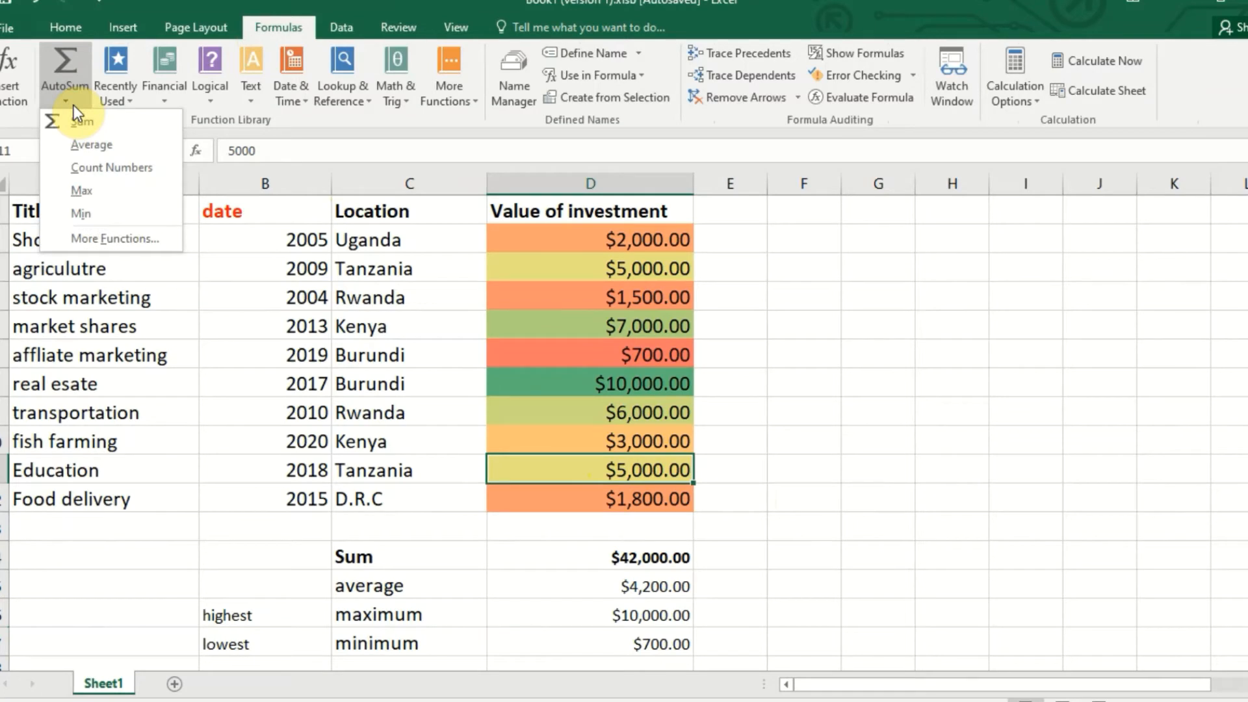
click(122, 103)
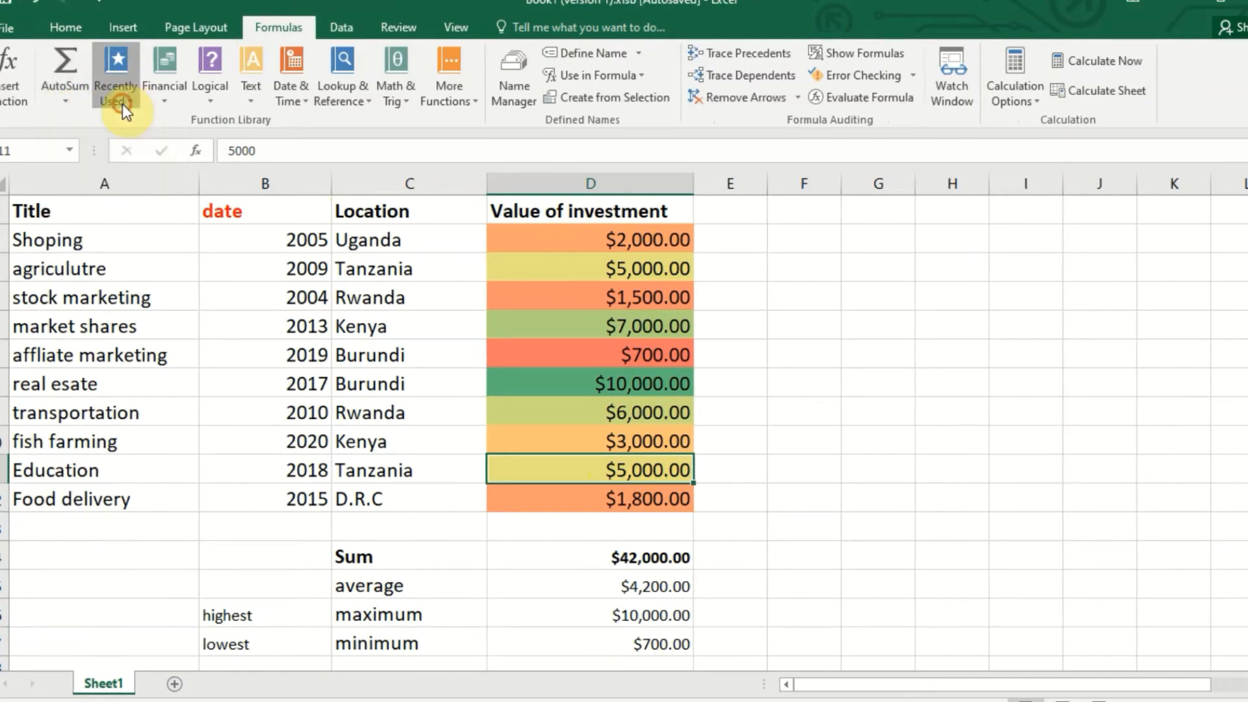
click(154, 103)
click(205, 107)
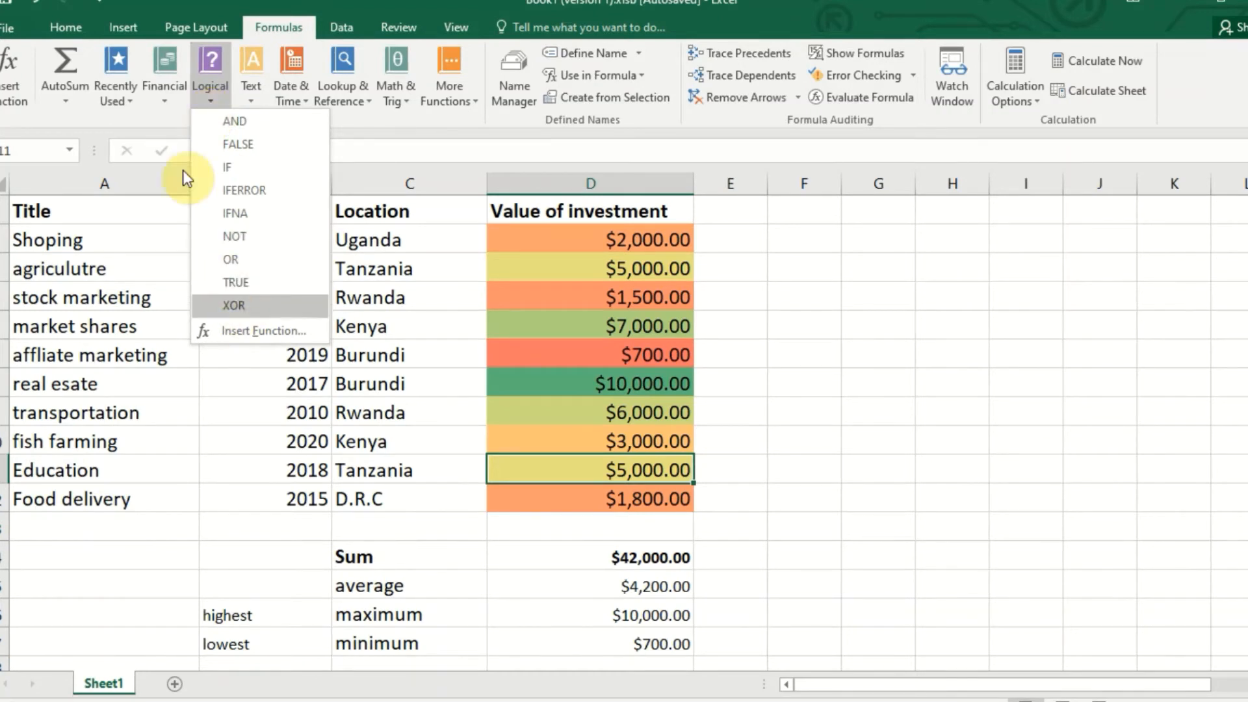
click(210, 98)
click(211, 98)
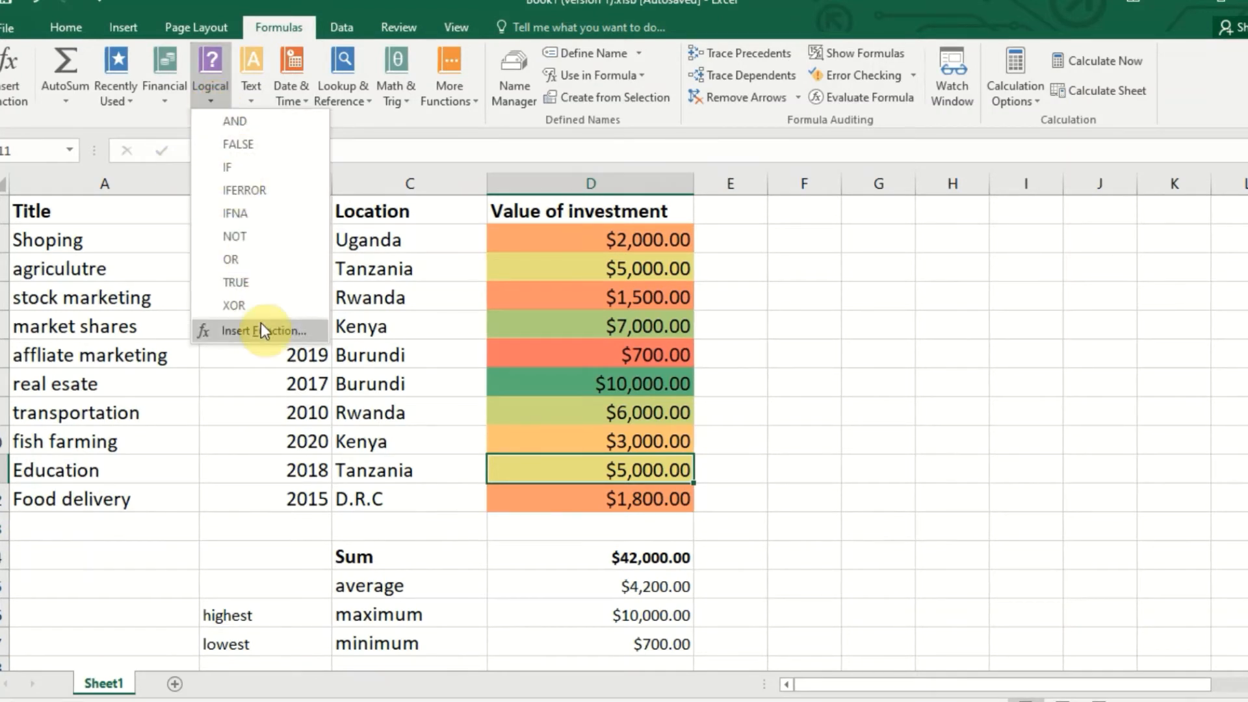
click(248, 99)
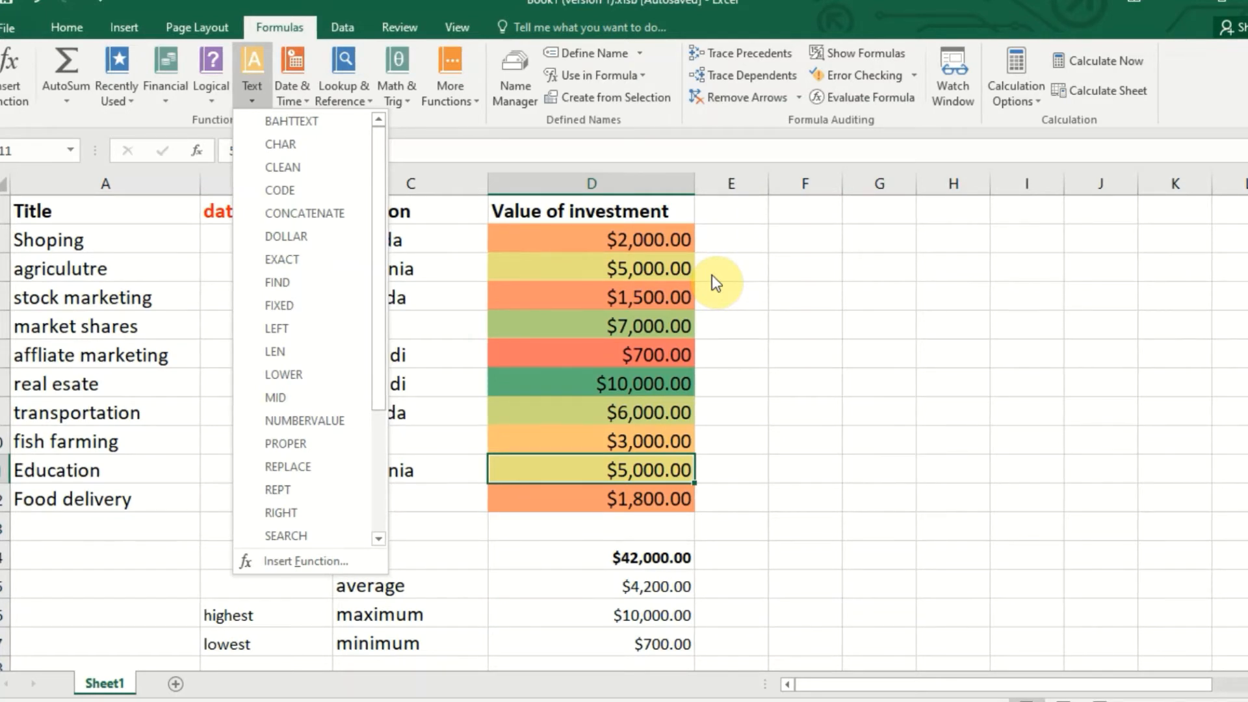
click(763, 119)
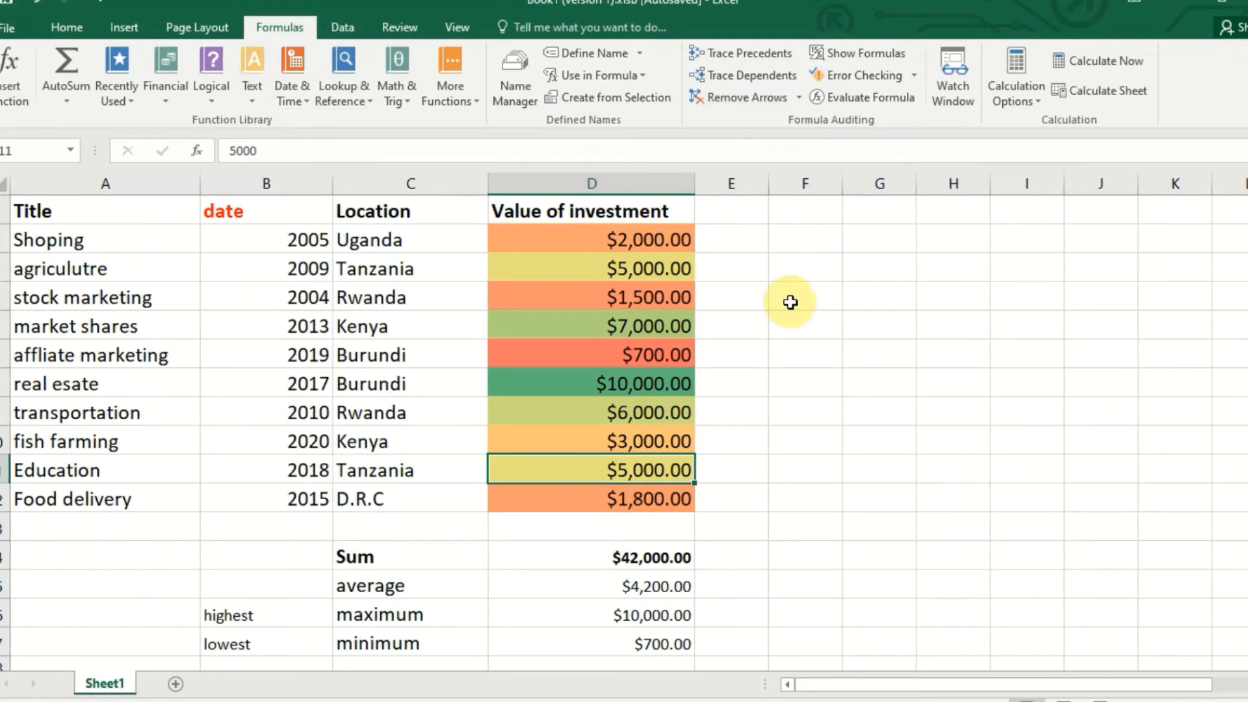
click(710, 325)
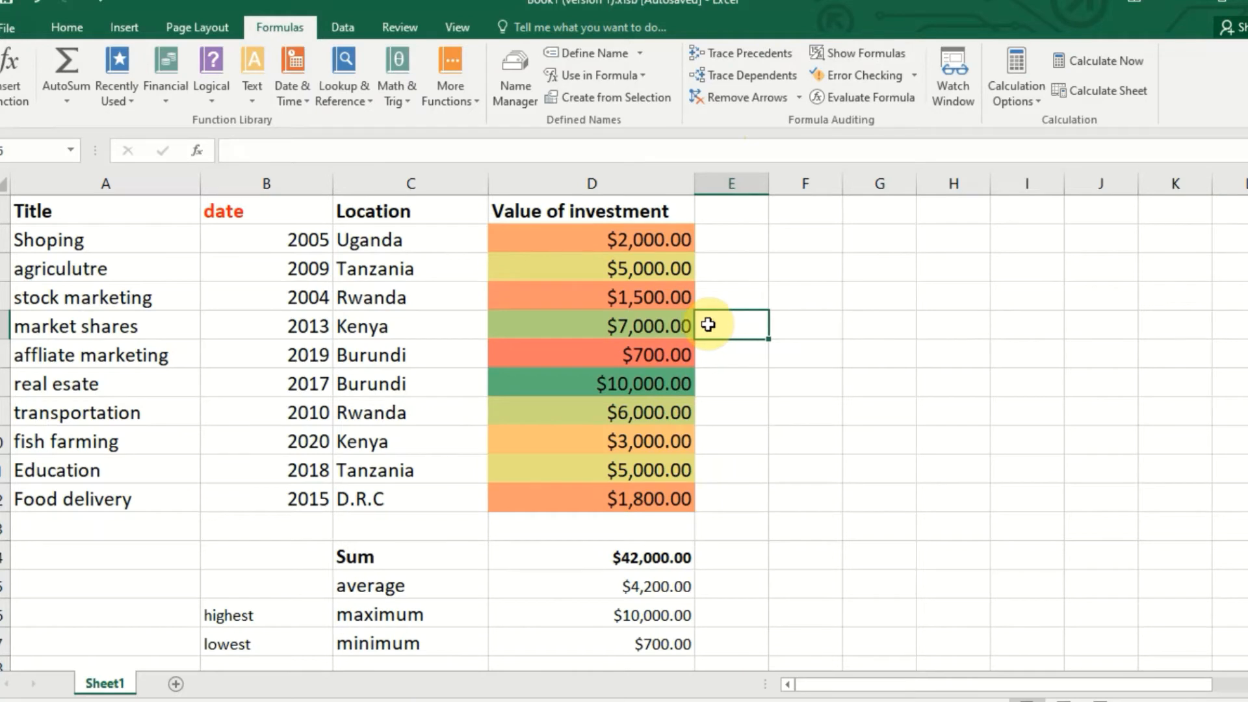
click(821, 589)
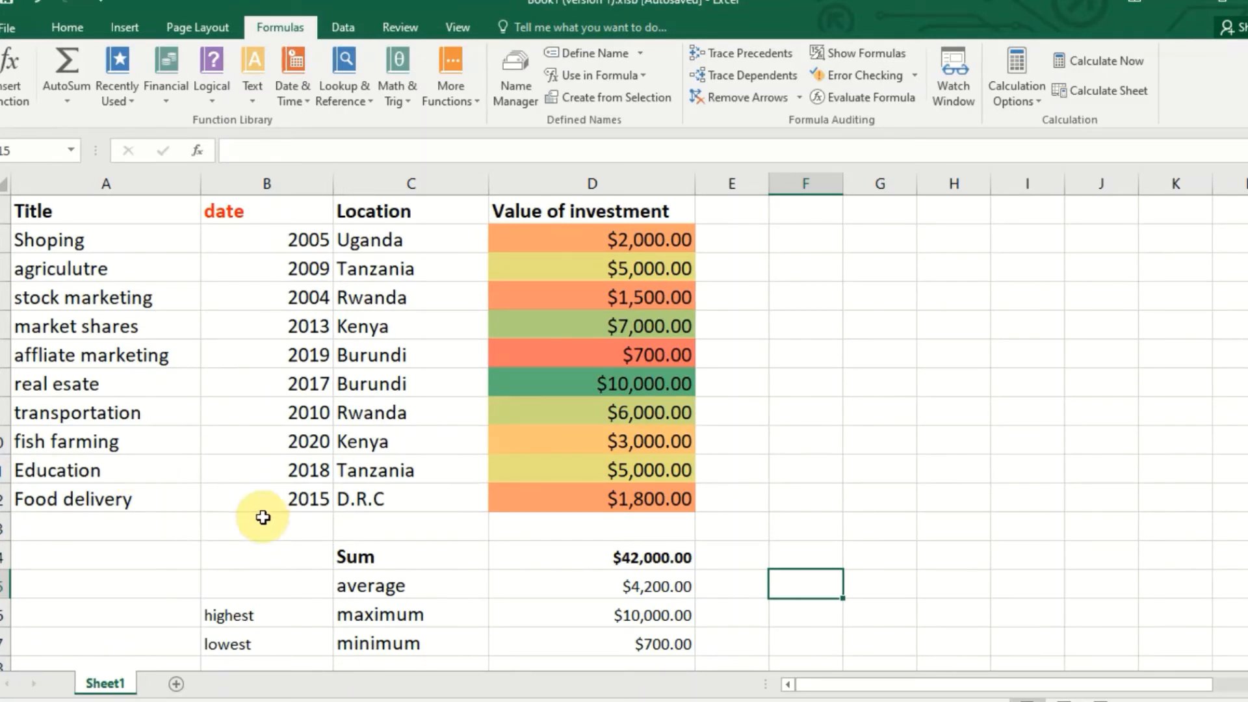
click(160, 503)
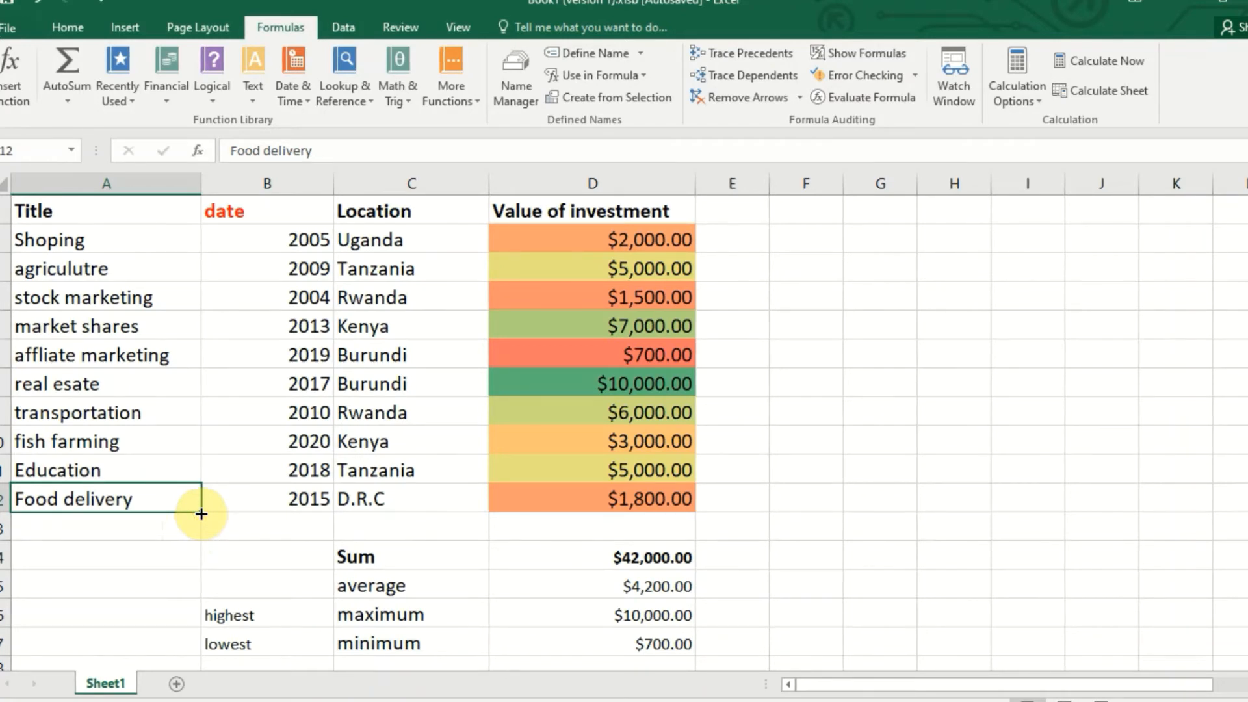
Step: Auto-fill the last title, "Food delivery", and its date, 2015, down into rows 13 and 14
drag(200, 513, 198, 529)
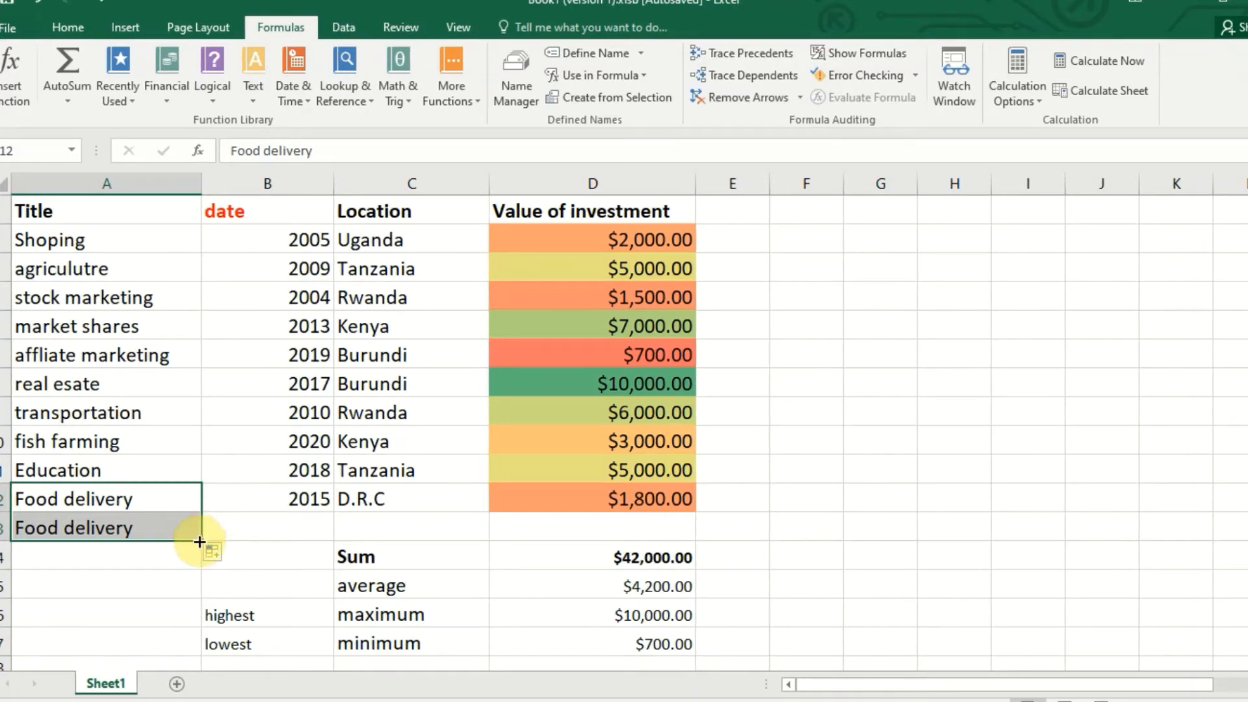
drag(200, 541, 200, 568)
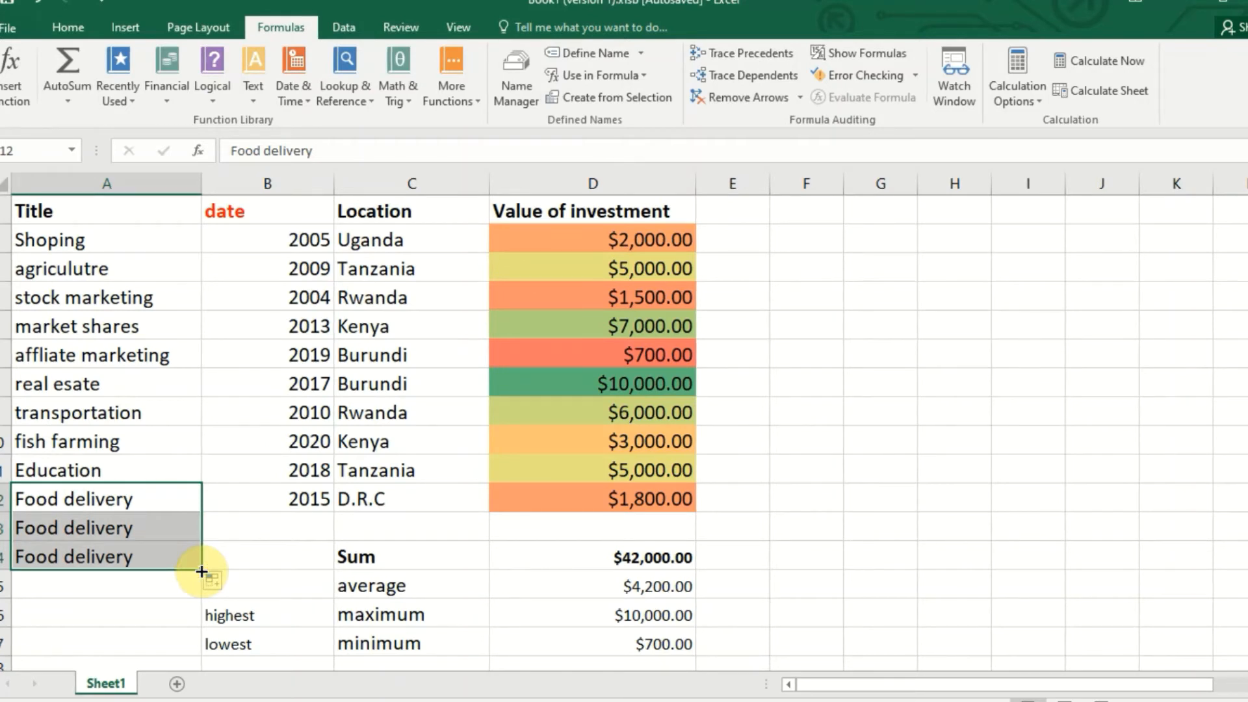
click(331, 502)
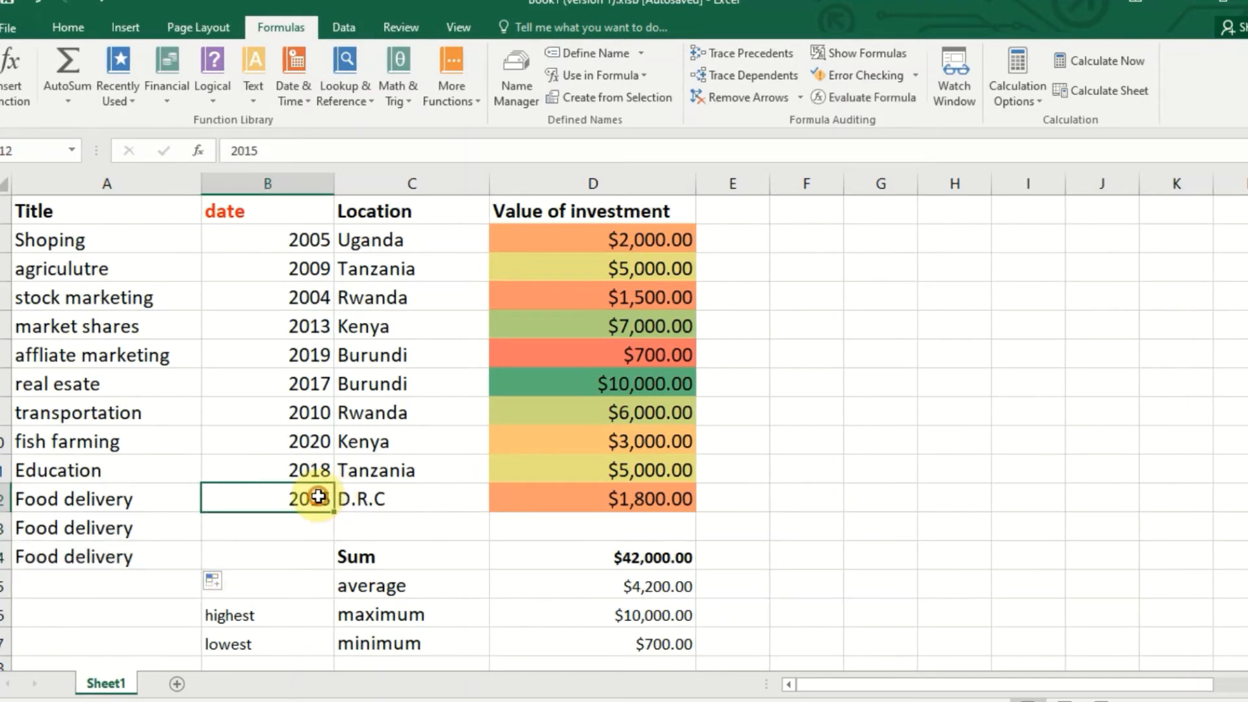
drag(333, 515, 329, 555)
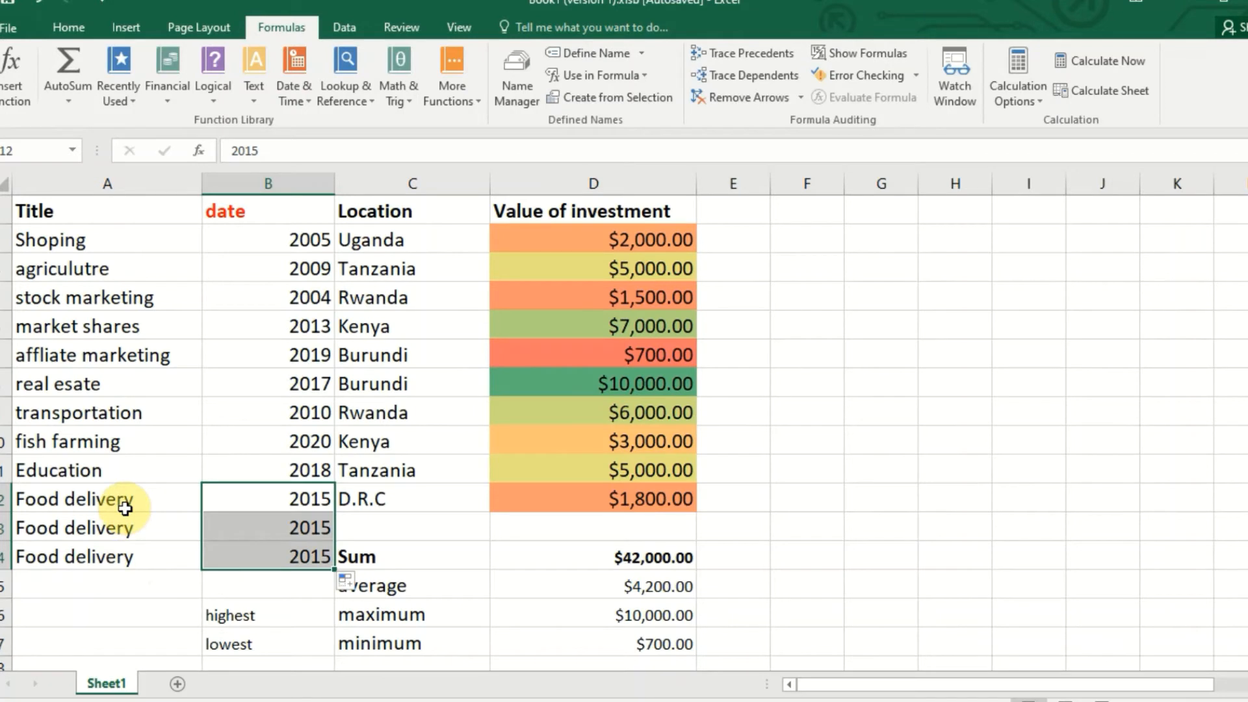
Step: Undo the title and date copies filled in below the table
click(33, 3)
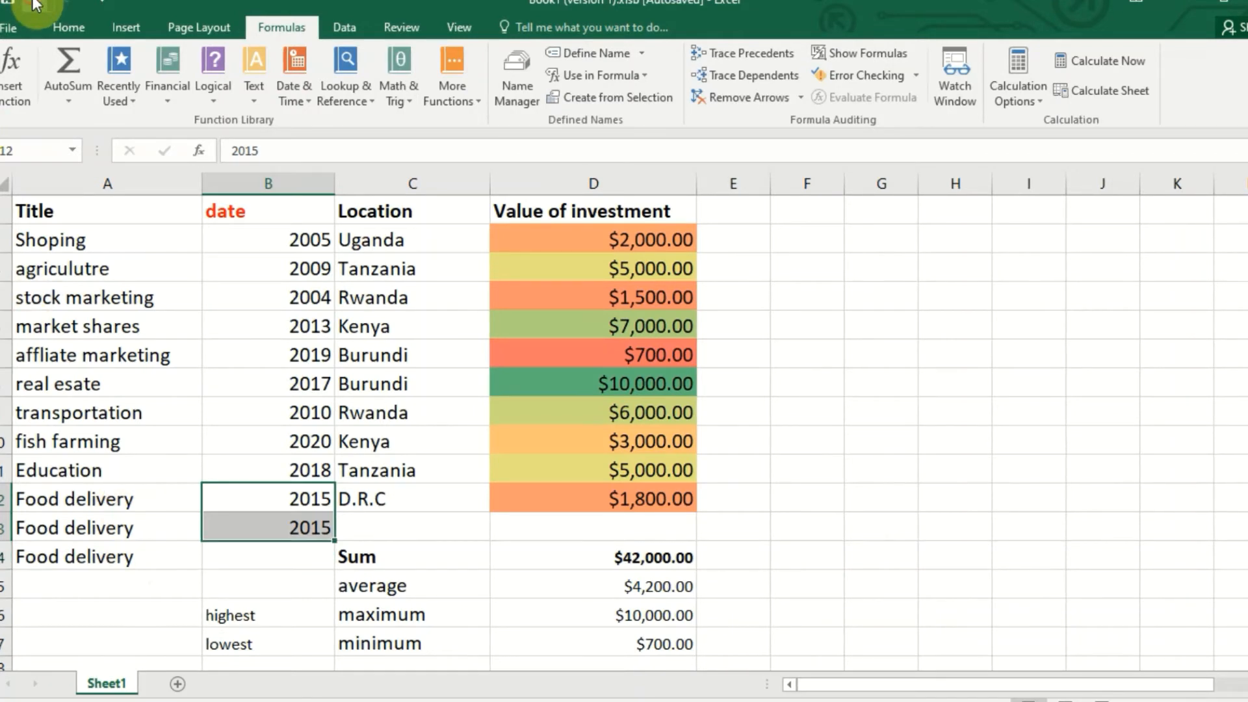
click(32, 3)
click(33, 3)
click(32, 3)
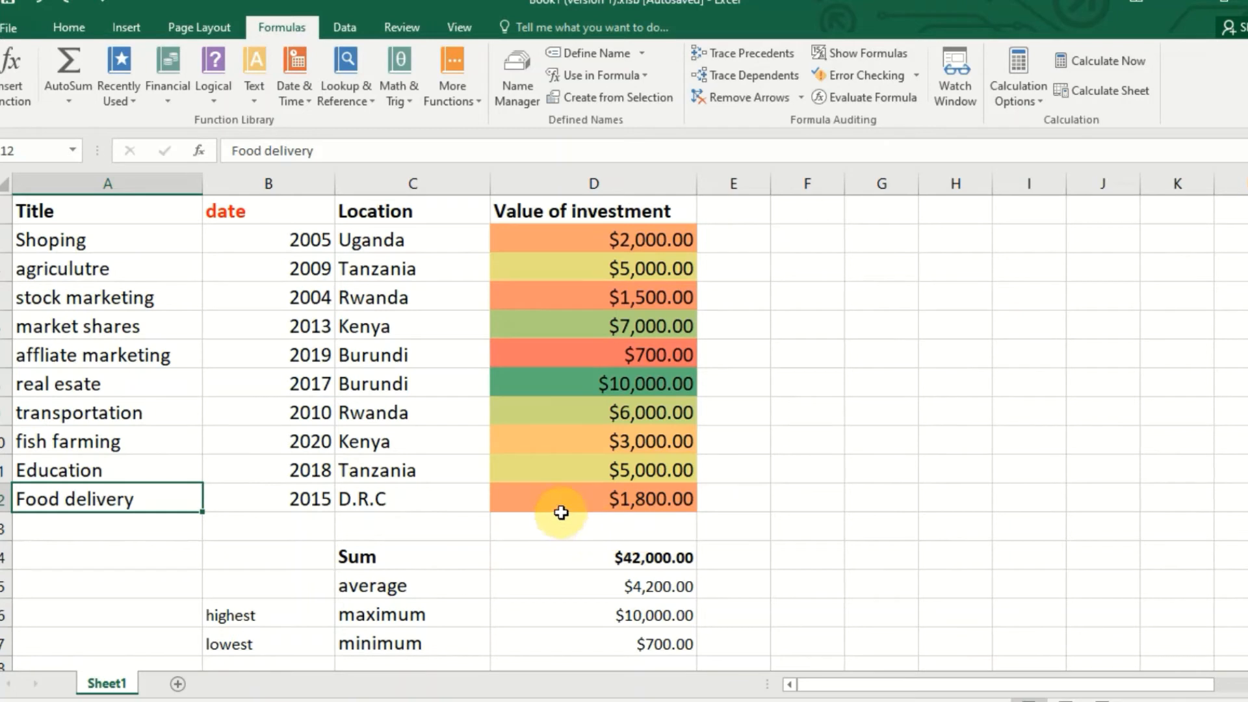
Step: Try auto-filling the sum formula from D14 across row 14 to column A, and undo the fill
click(520, 504)
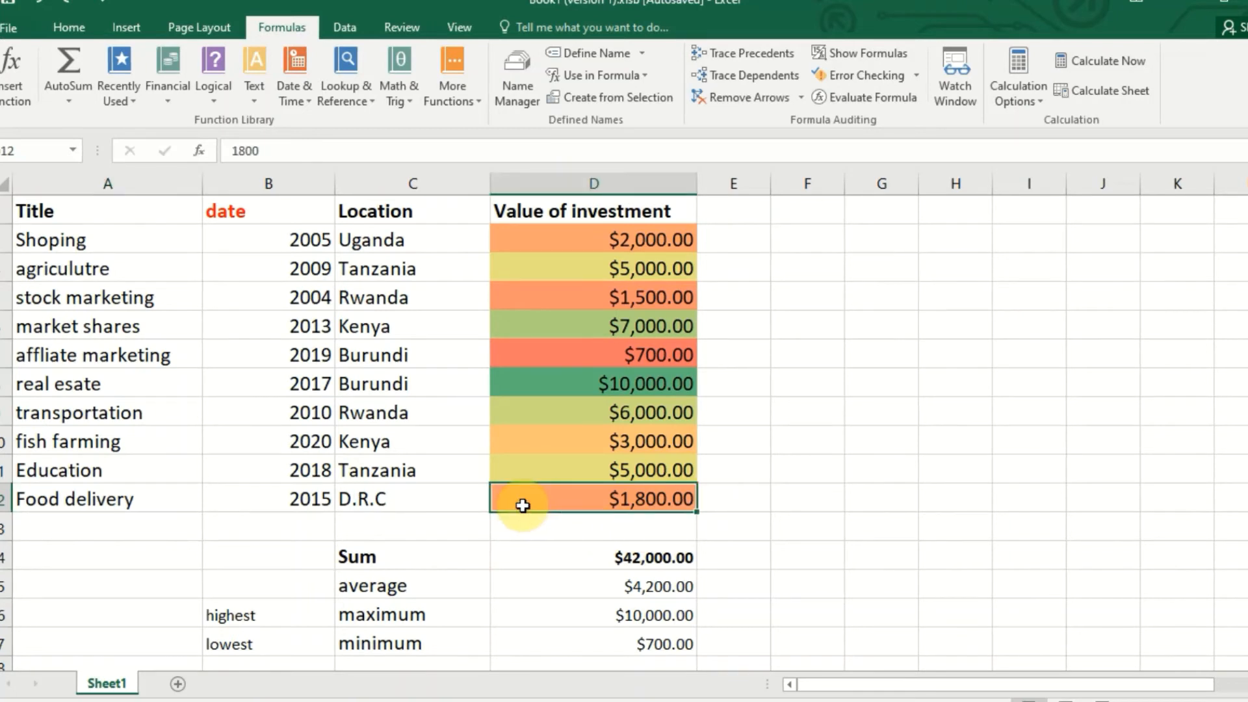
click(595, 565)
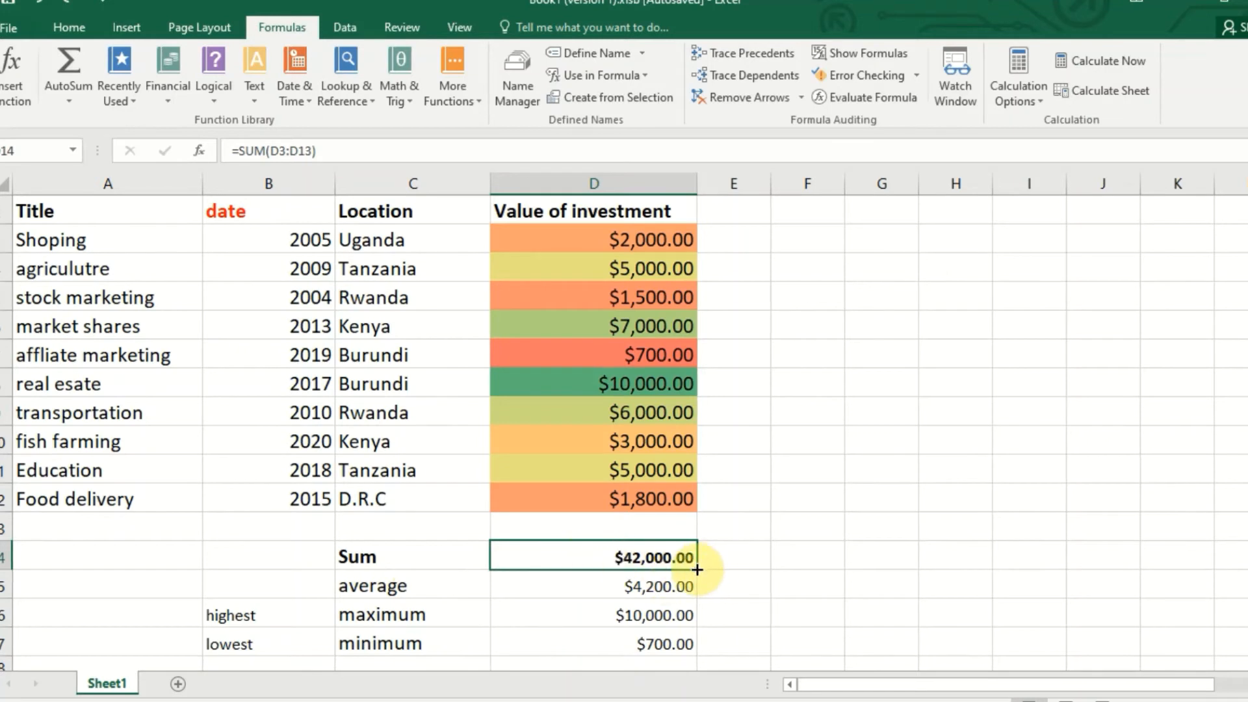
drag(697, 569, 92, 551)
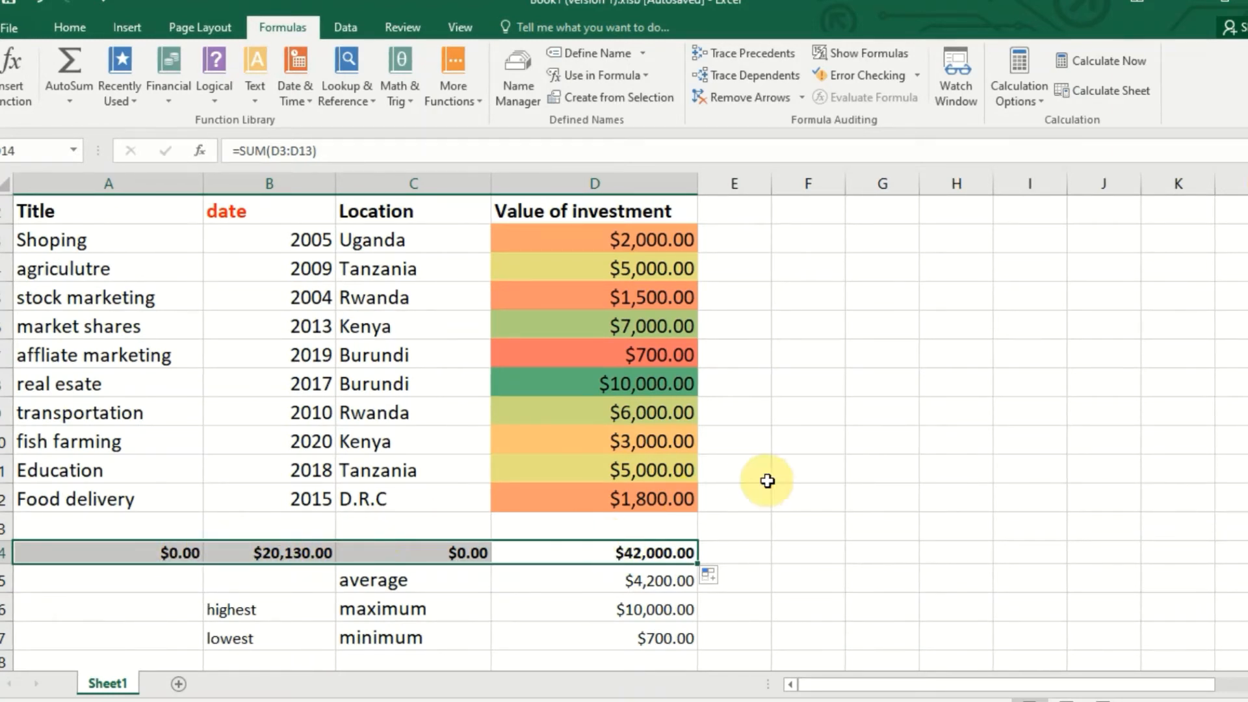
key(ctrl+z)
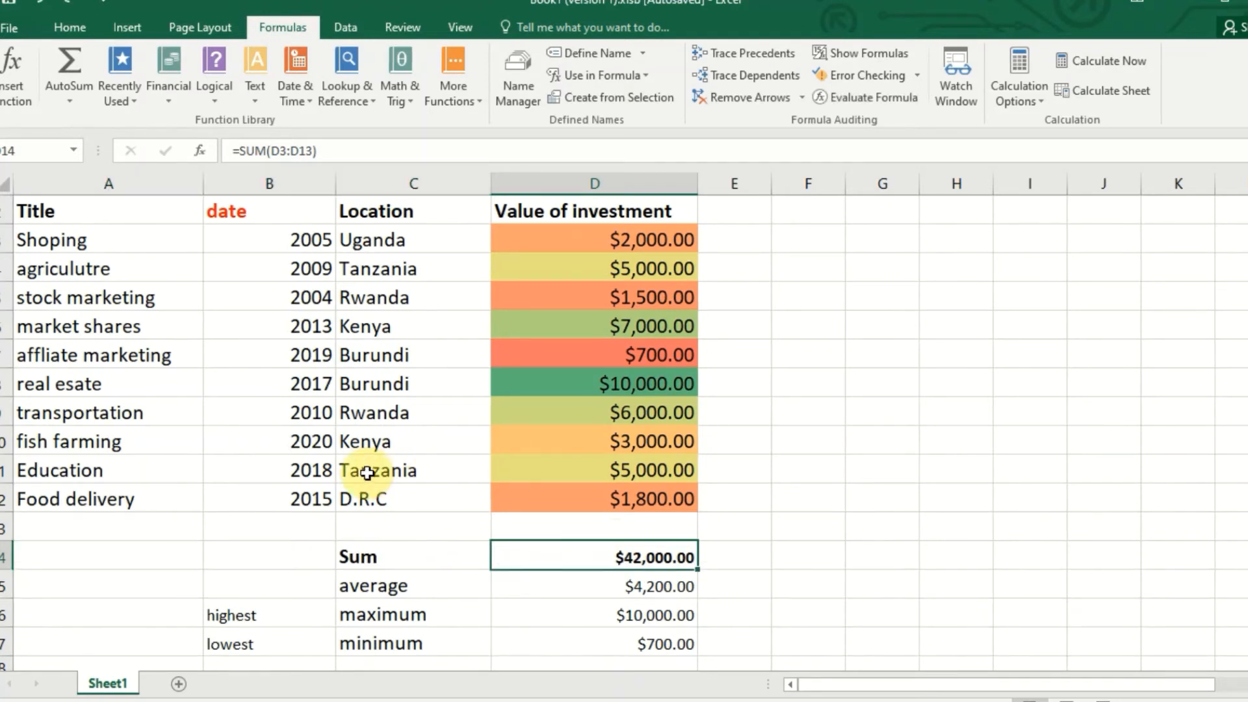
Step: Extend the date series from cells B11:B12 down to cell B15 with auto-fill
click(318, 478)
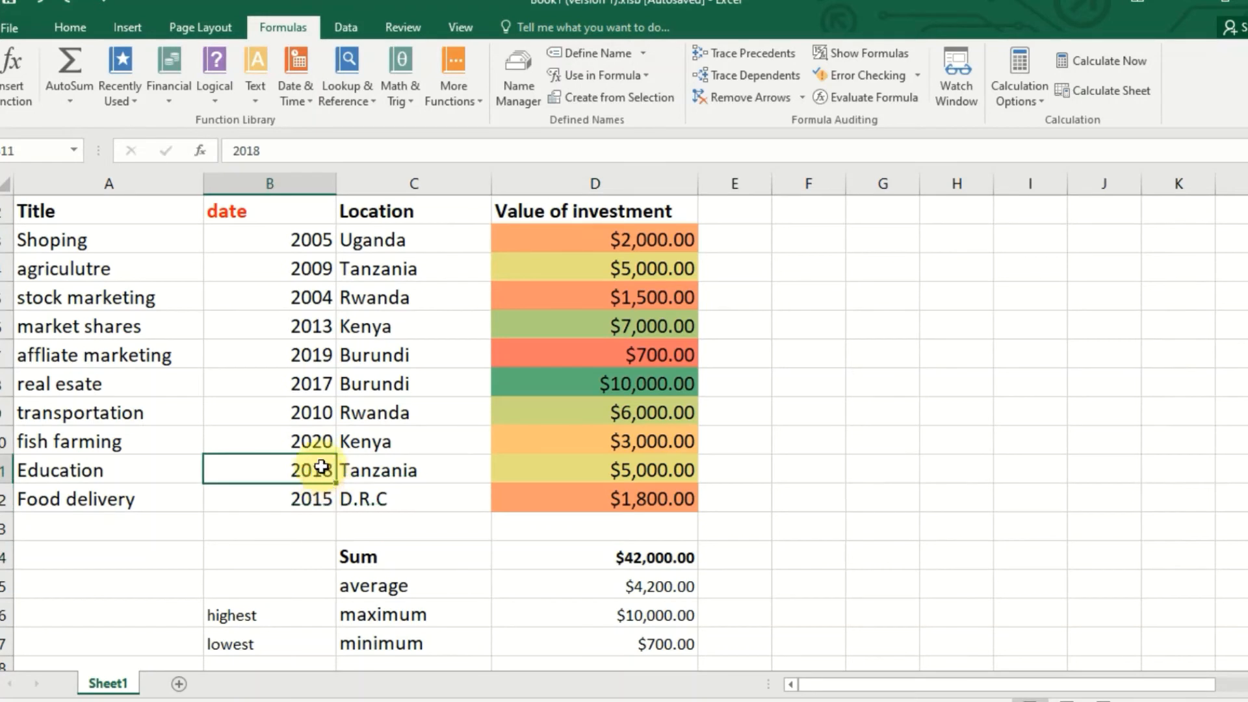
drag(322, 467, 322, 488)
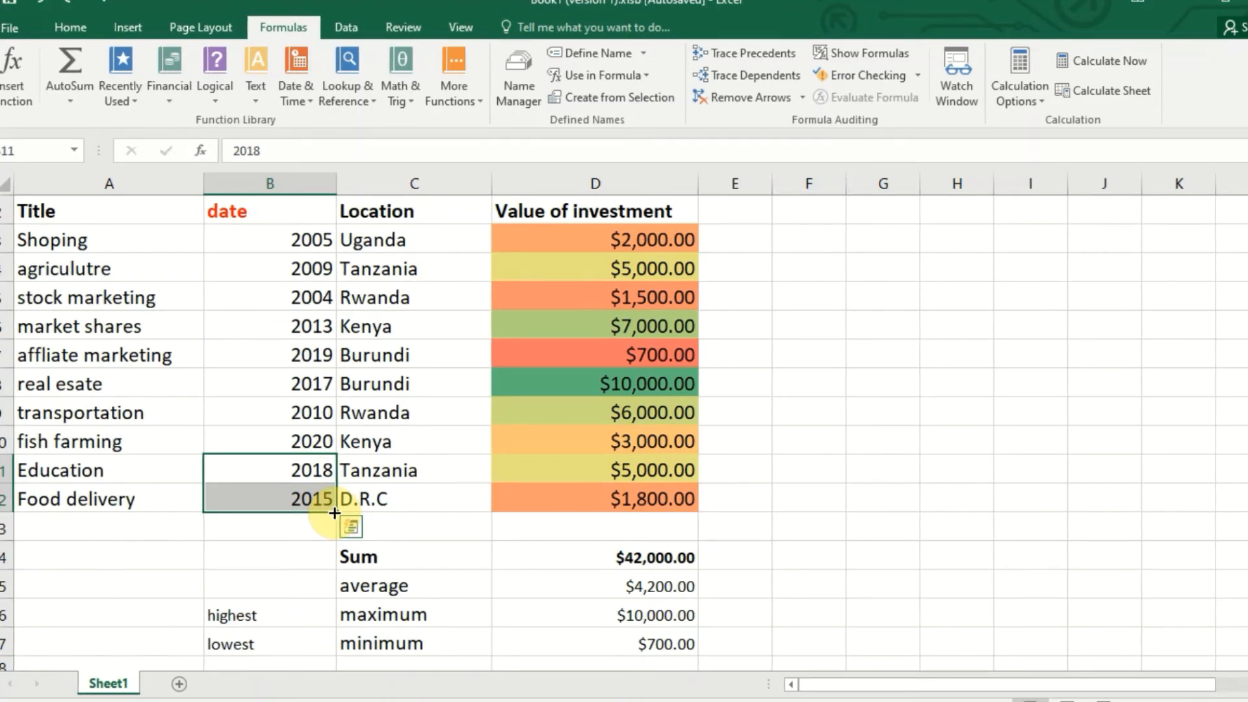
drag(334, 514, 334, 561)
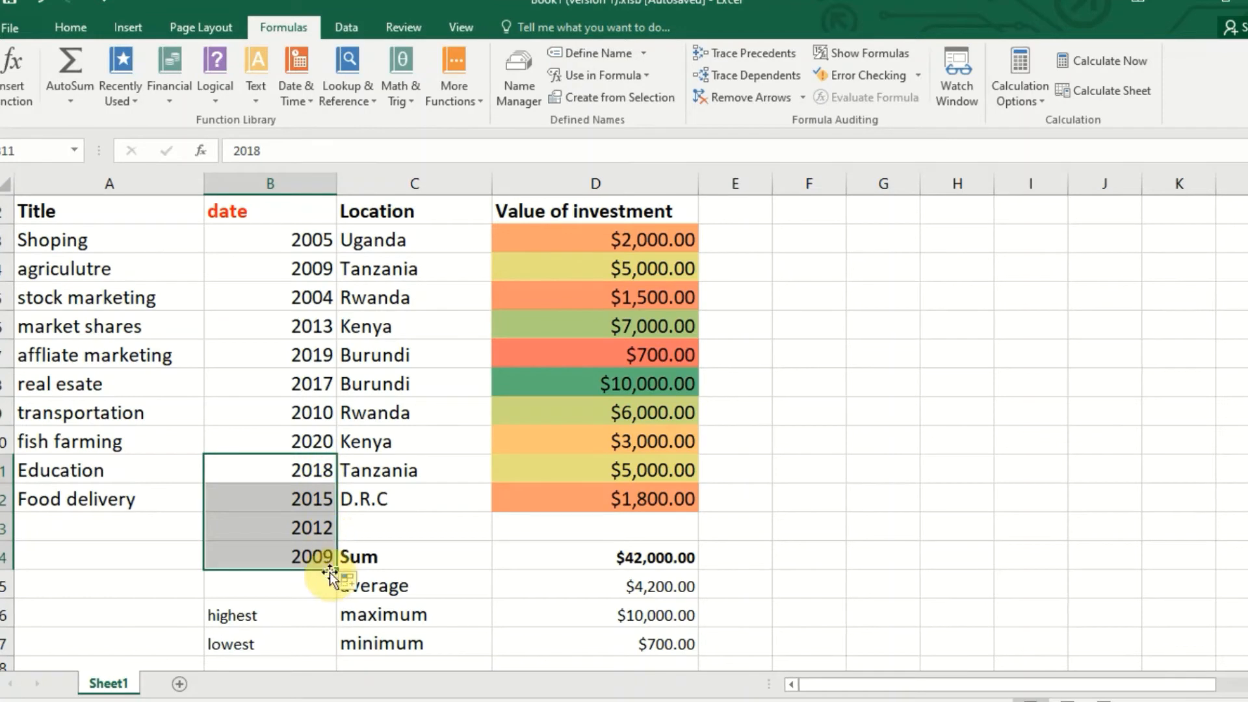
drag(334, 568, 334, 598)
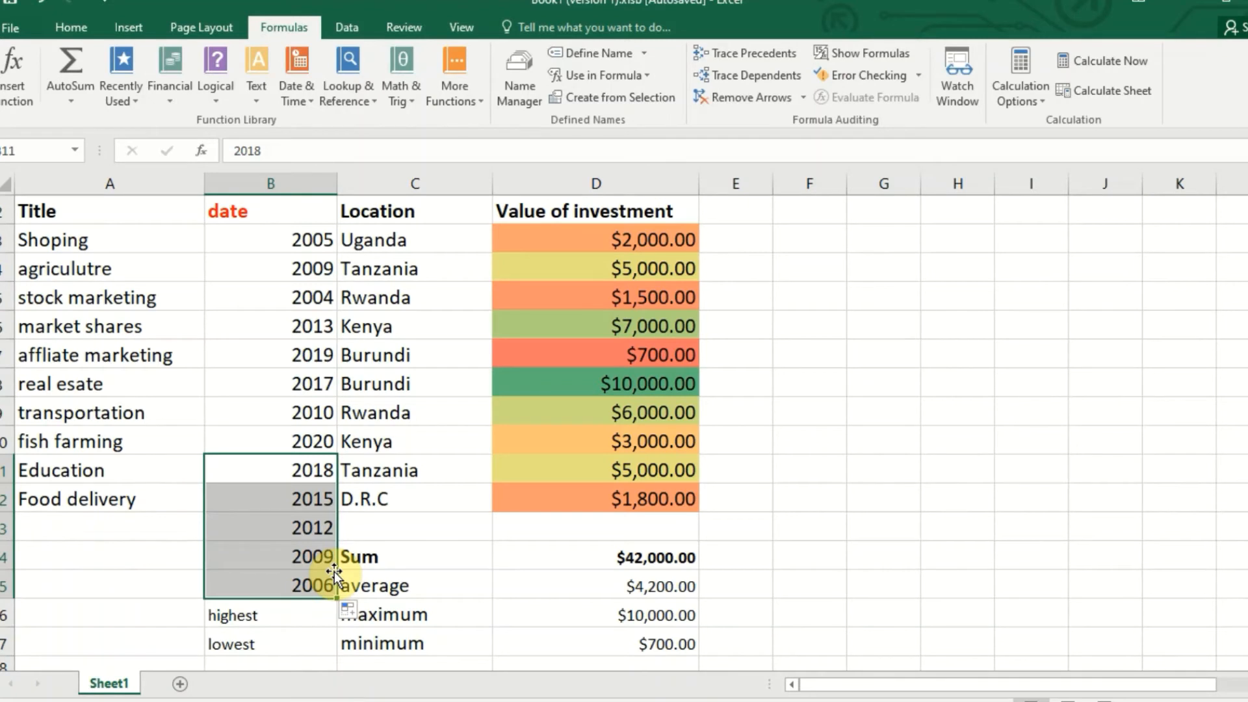
Step: Undo the date series filled below the table, keeping the "lowest" label in B17
drag(334, 572, 332, 545)
key(ctrl+z)
key(ctrl+z)
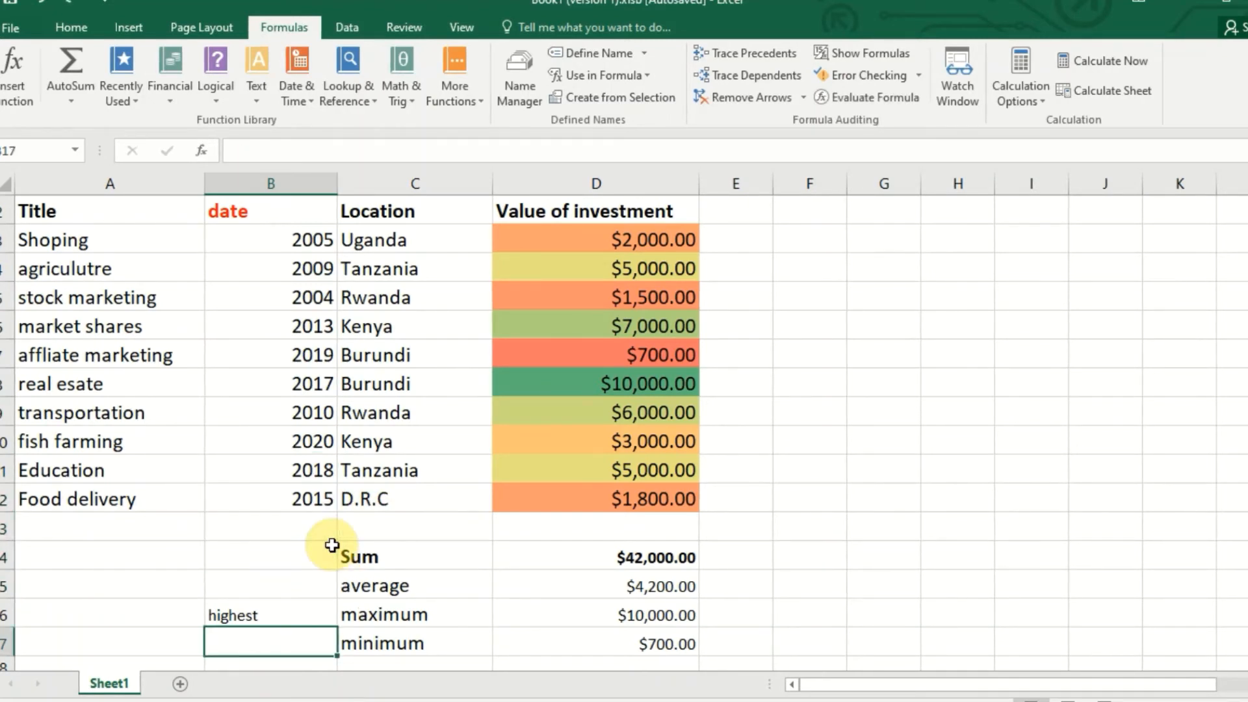
key(ctrl+y)
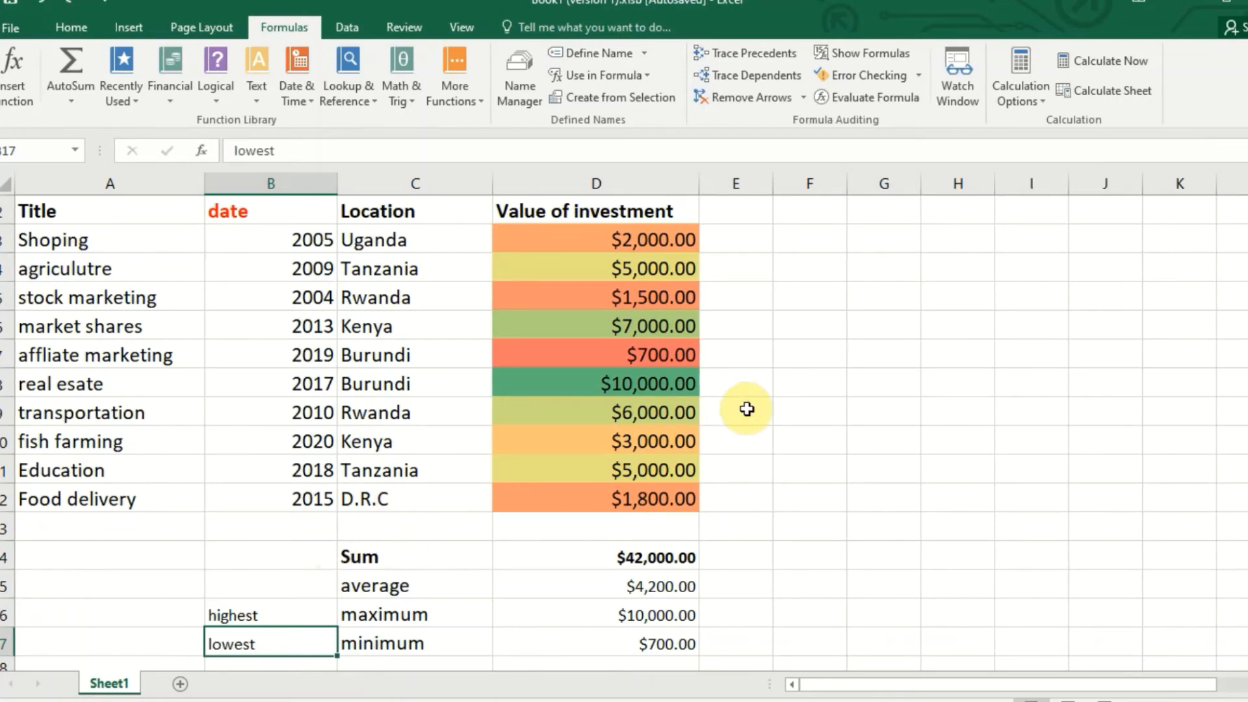
Step: Enter "january" in cell F3 and auto-fill the month names down to F12
click(825, 237)
text(ja)
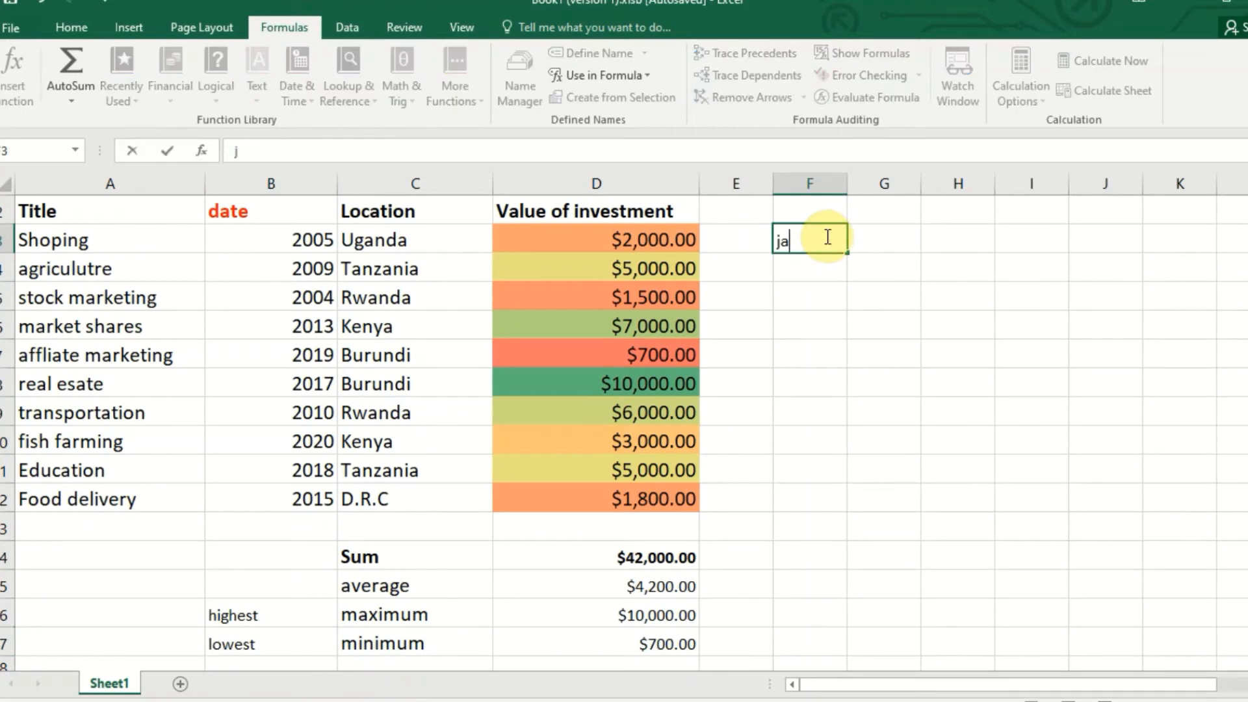
text(nuary)
key(Return)
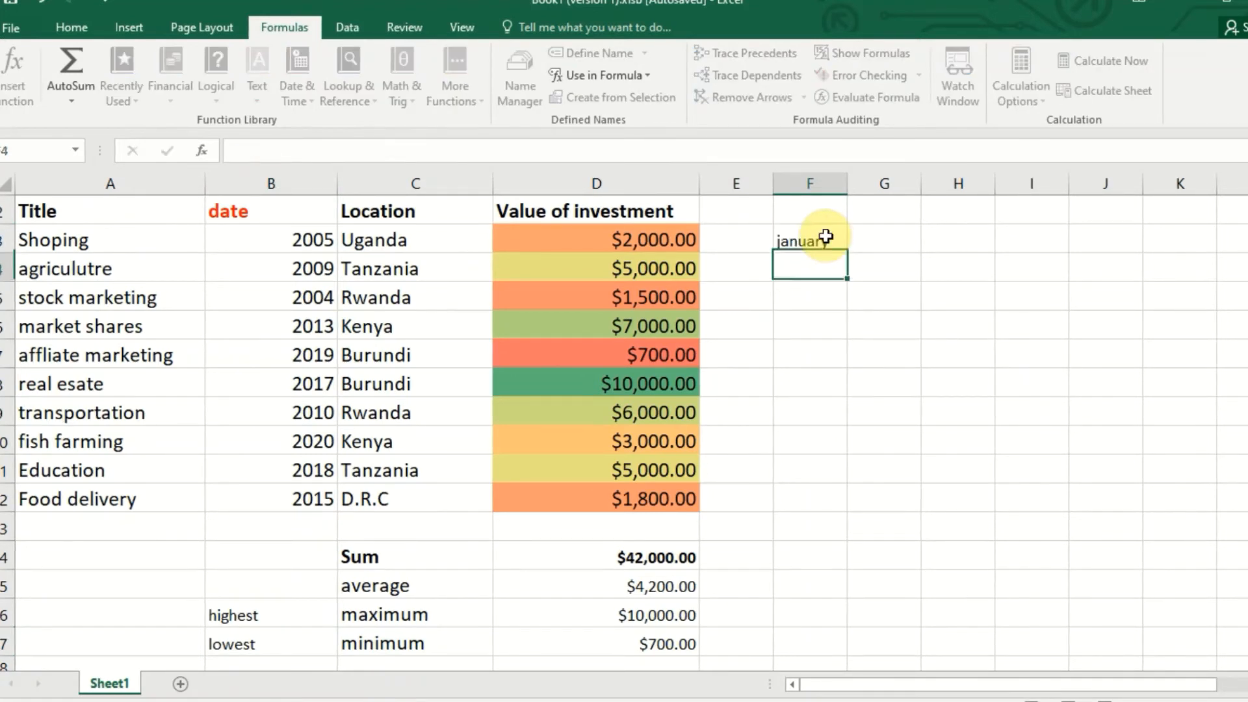
click(825, 240)
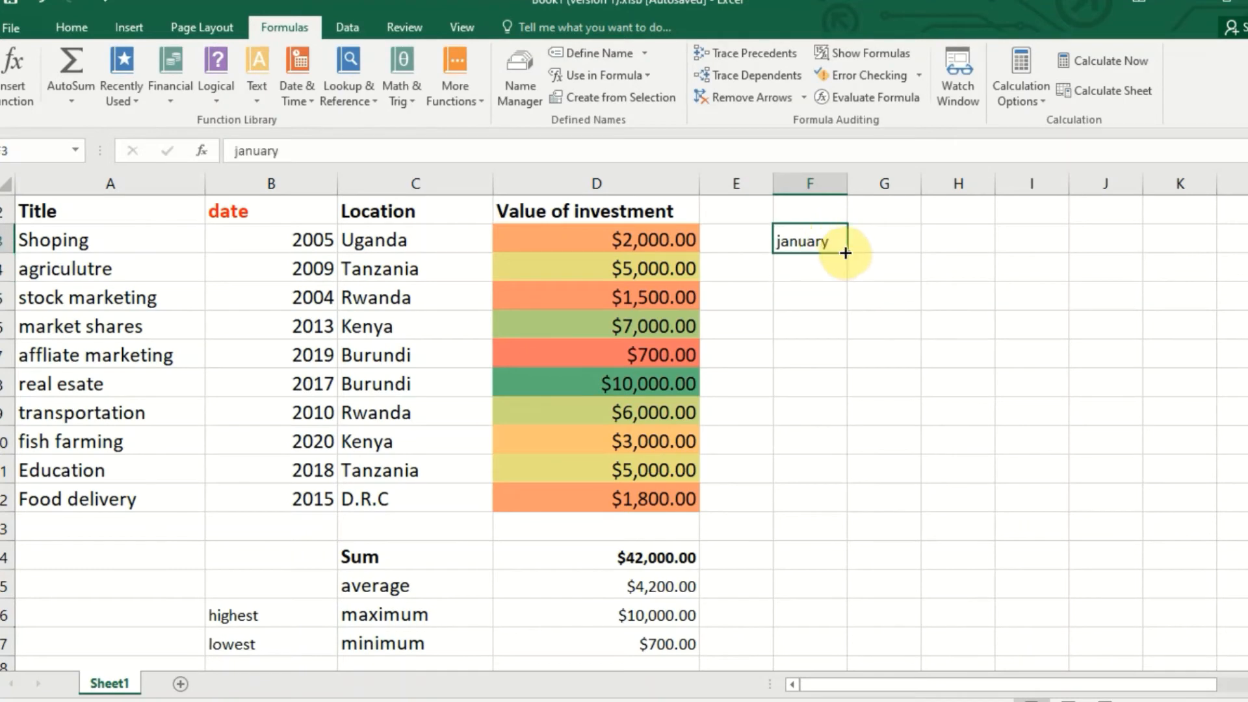
drag(844, 251, 841, 508)
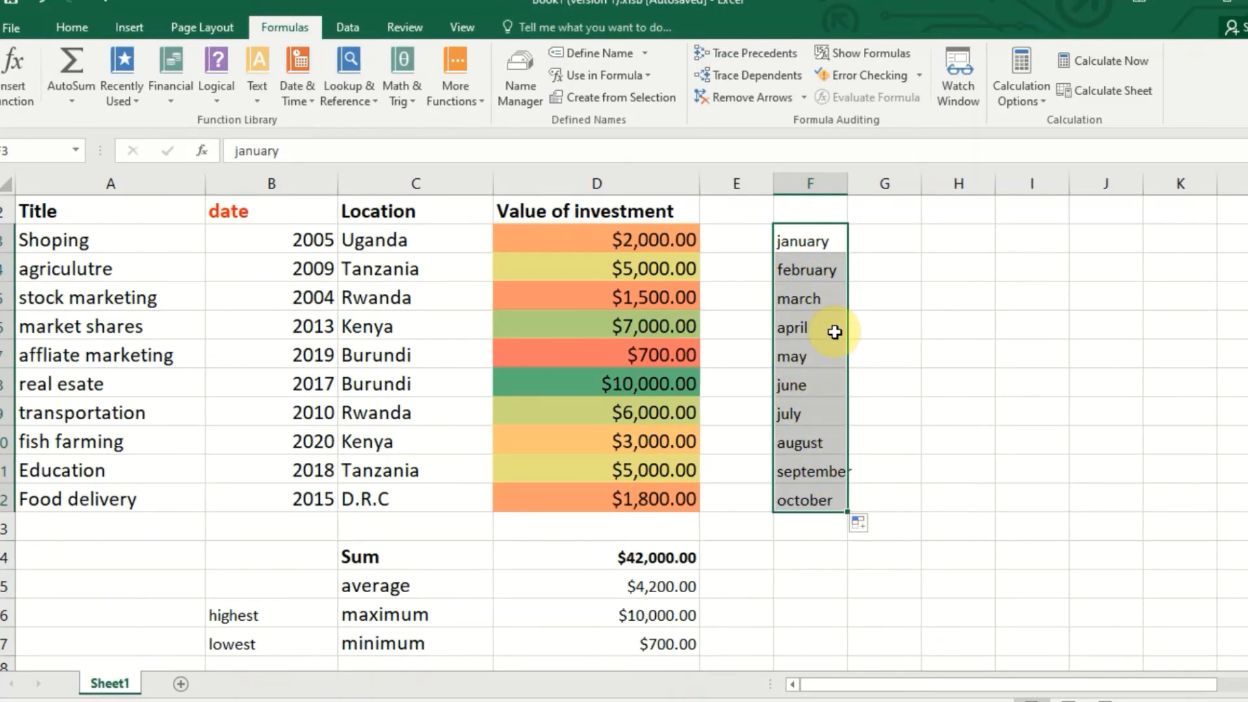
Step: Enter "1 january" in cell G3 and auto-fill the consecutive dates down to G13
click(880, 251)
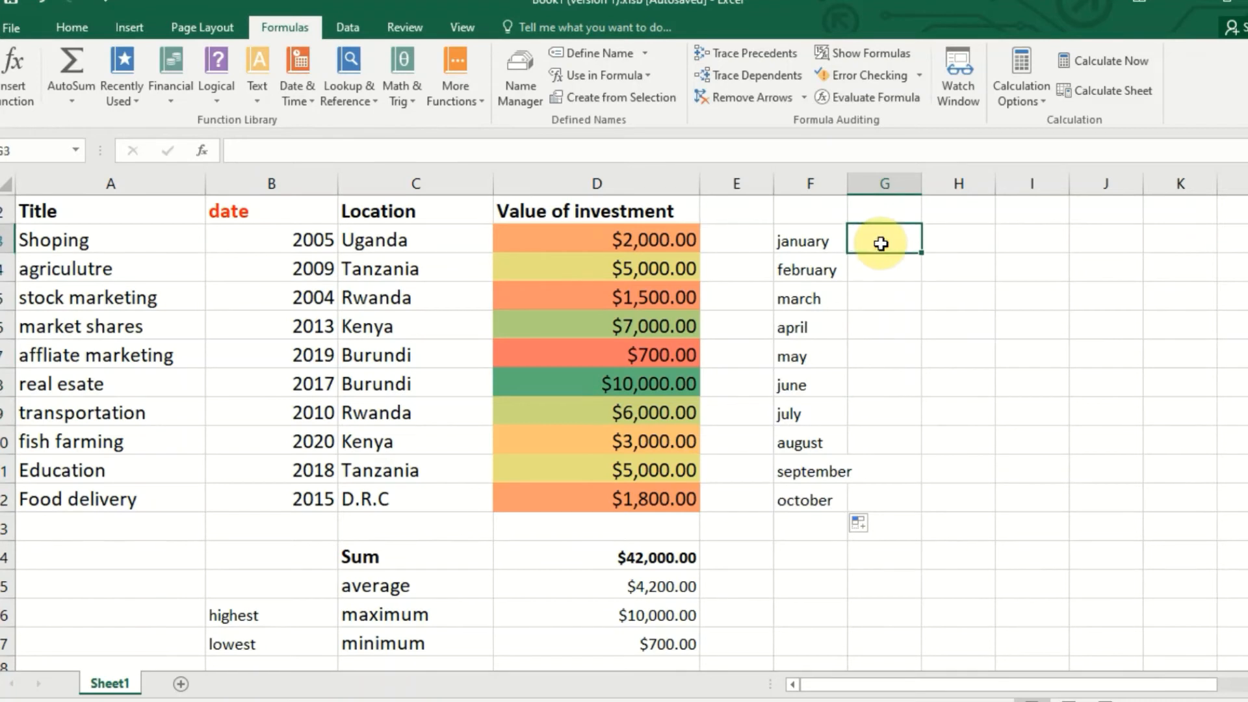
text(1janu)
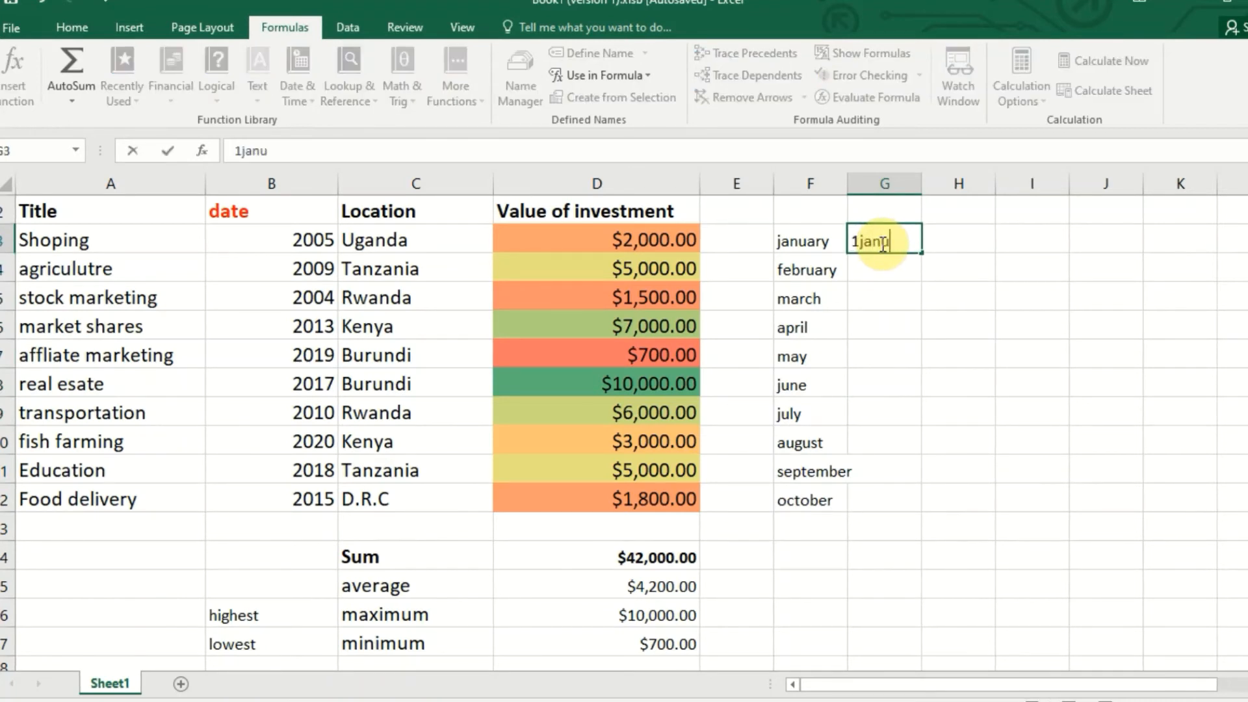
text(ary)
click(854, 242)
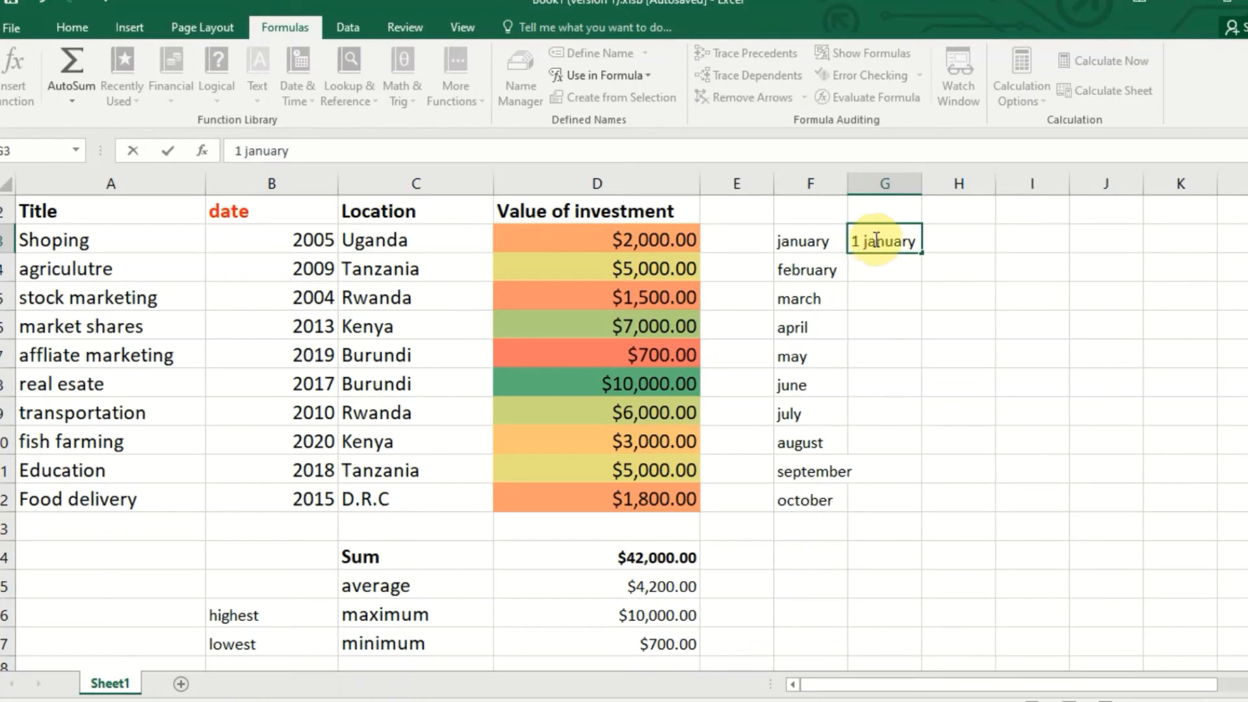
key(Return)
double_click(910, 244)
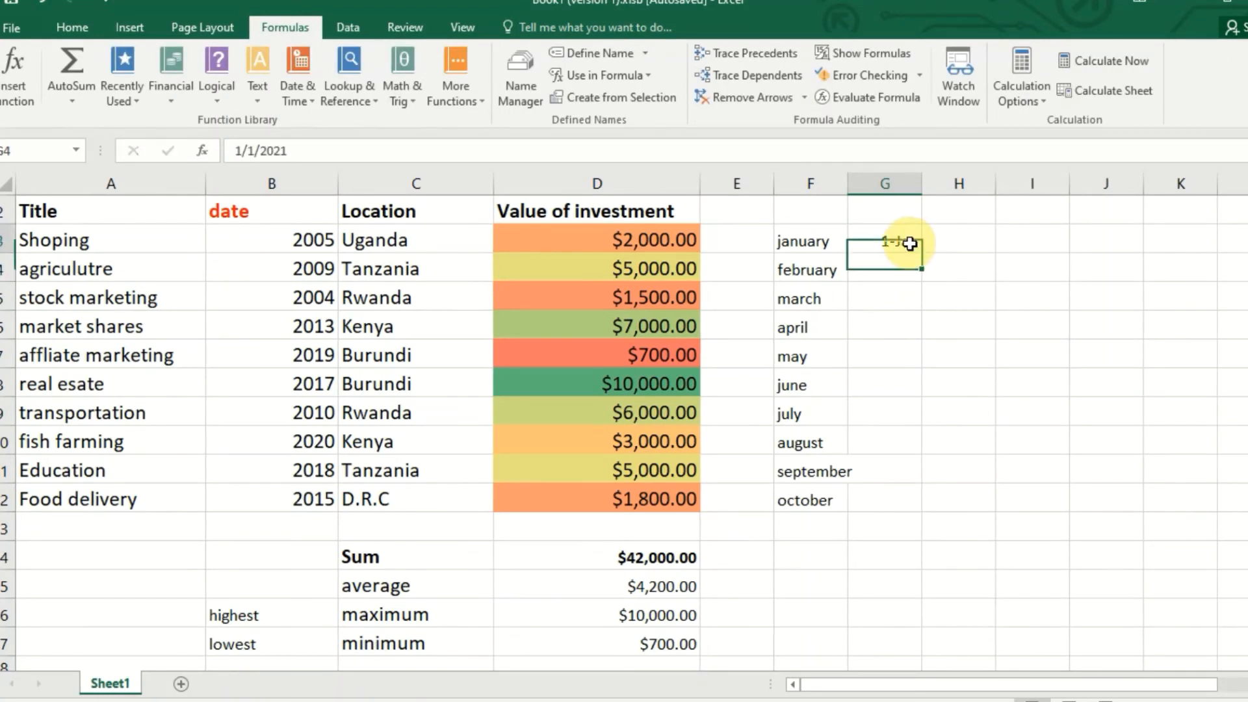
drag(922, 251, 909, 534)
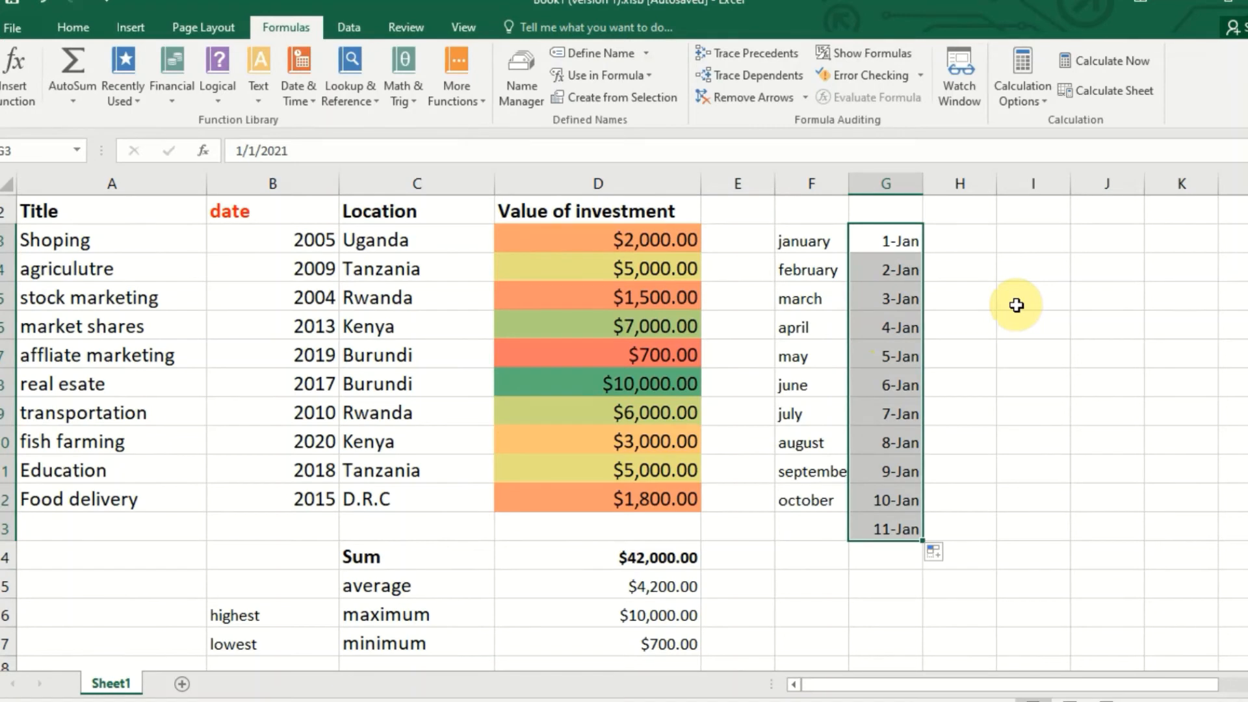
Step: Sort the investment table by the Title column from A to Z
click(50, 242)
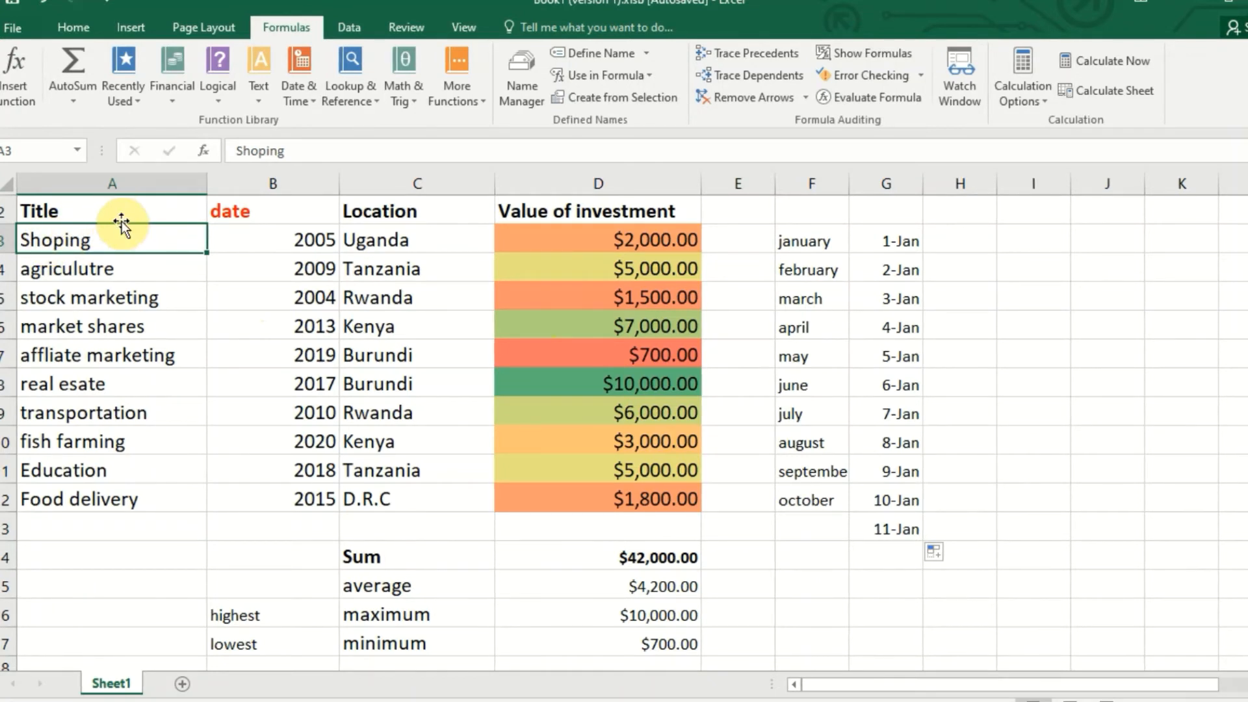
click(75, 23)
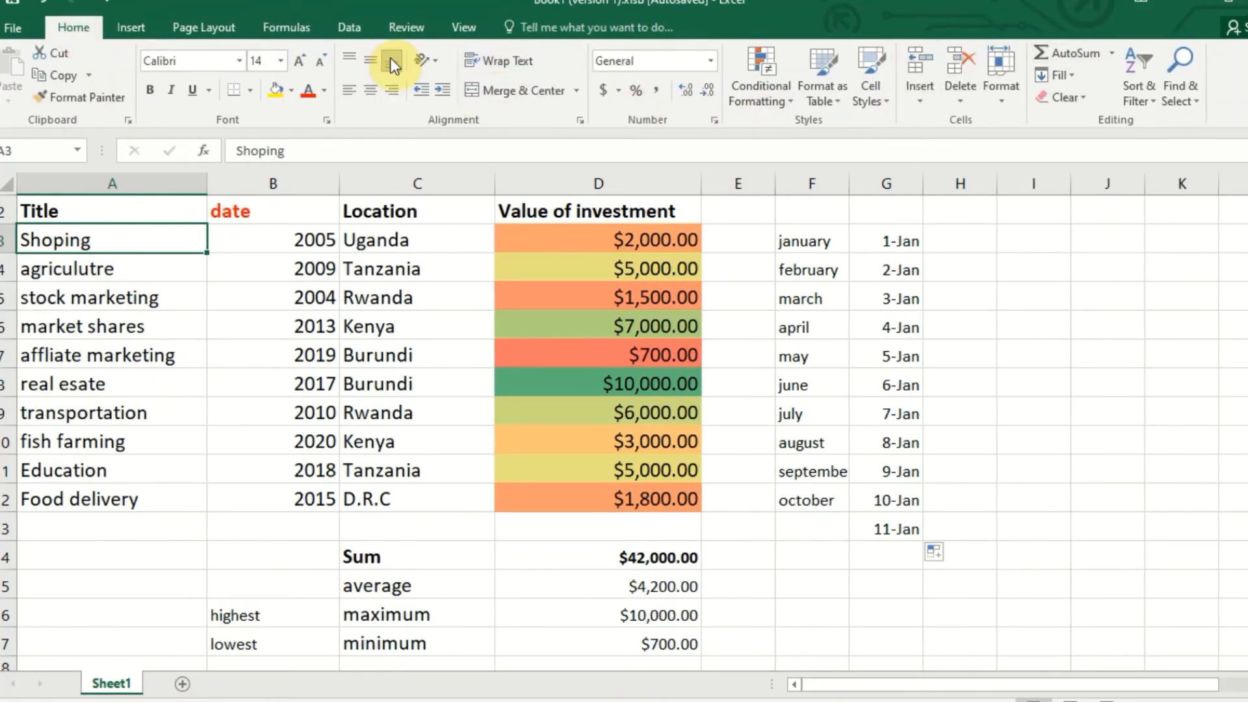
click(338, 33)
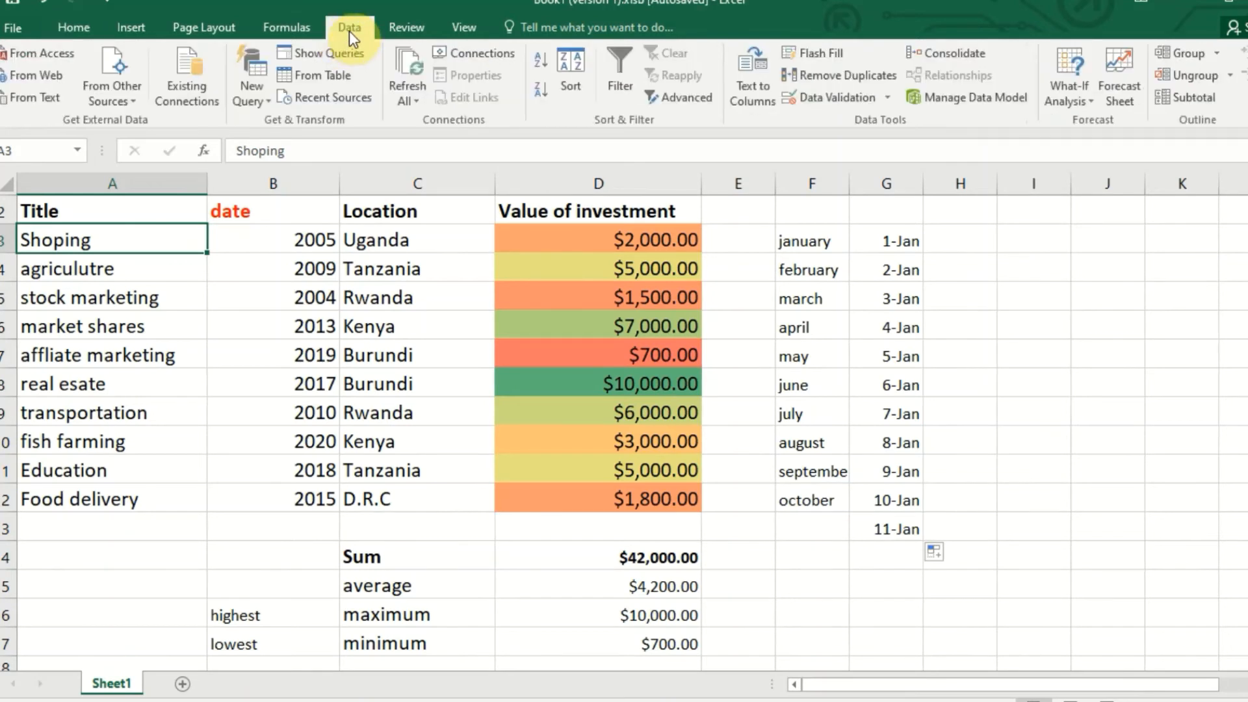
click(538, 63)
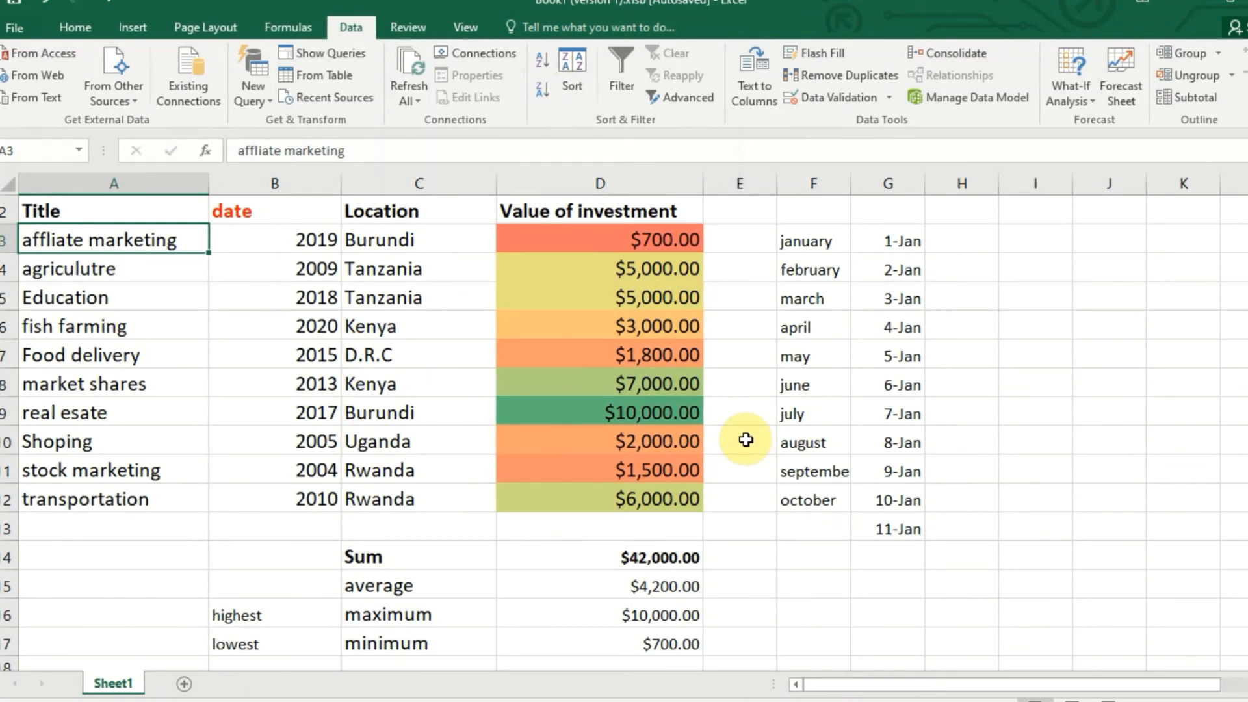
Step: Add filters to the table's header row and show only affliate marketing, agriculutre, Education and fish farming in the Title column
click(61, 215)
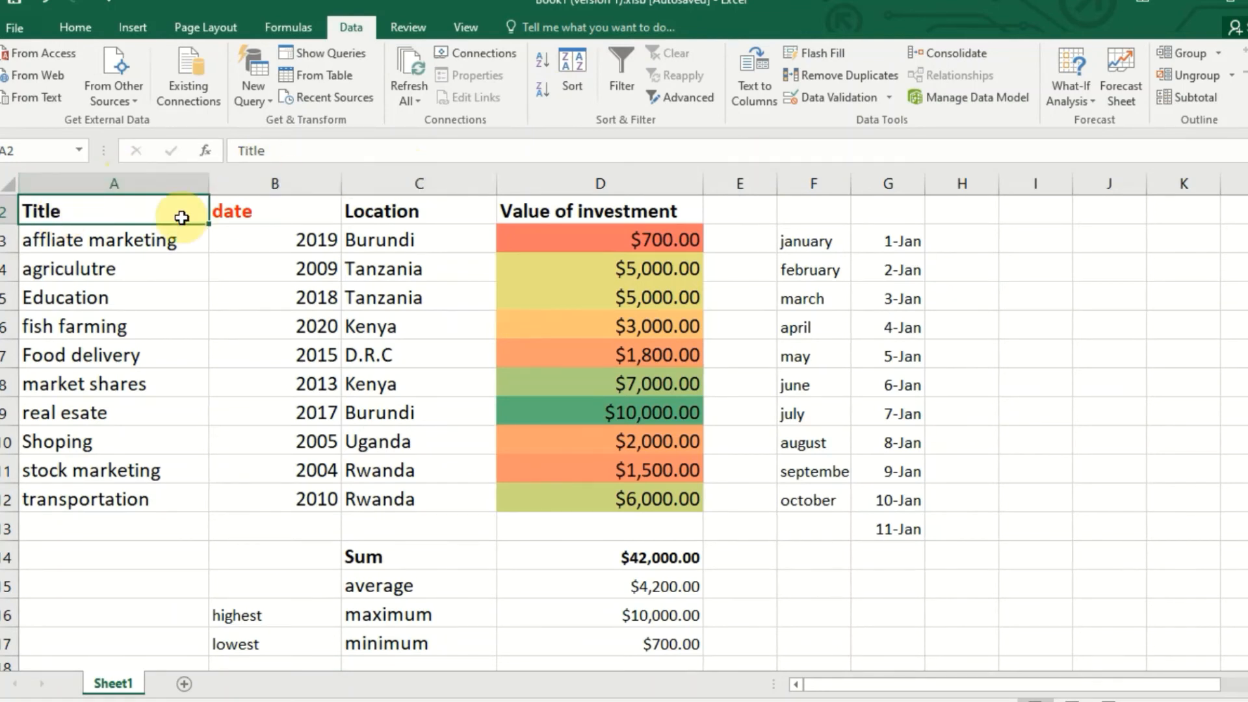
click(613, 65)
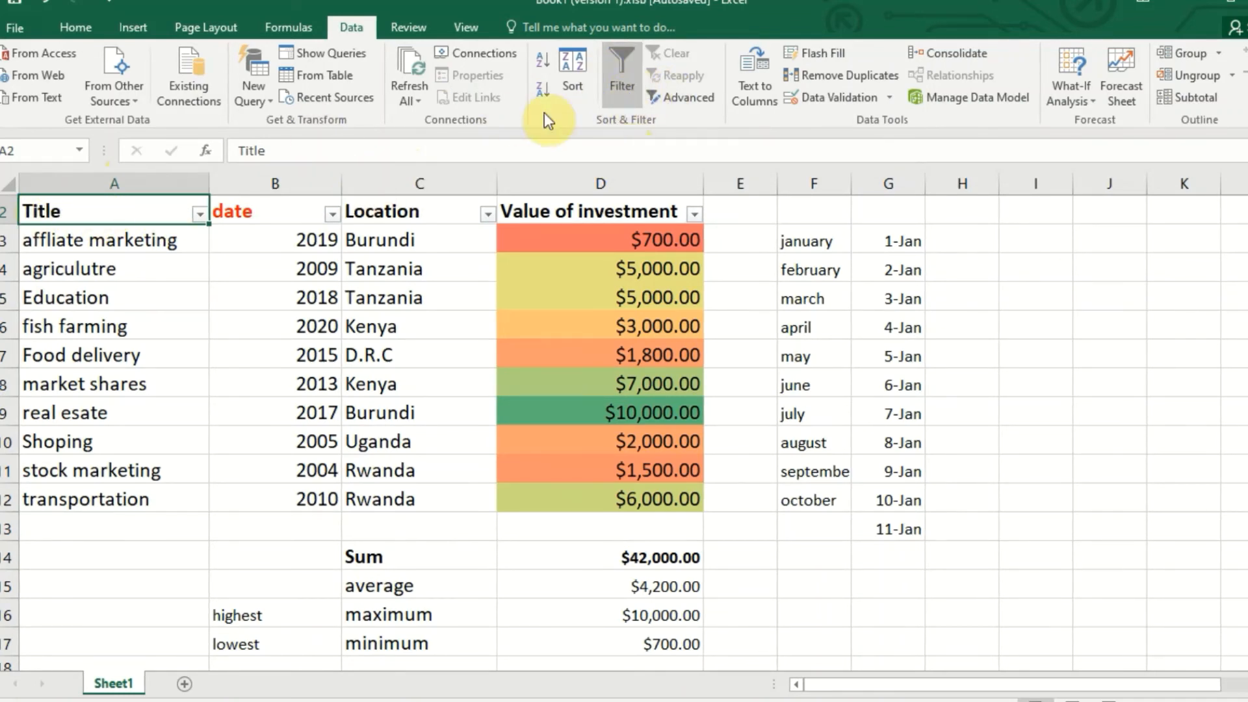
click(201, 217)
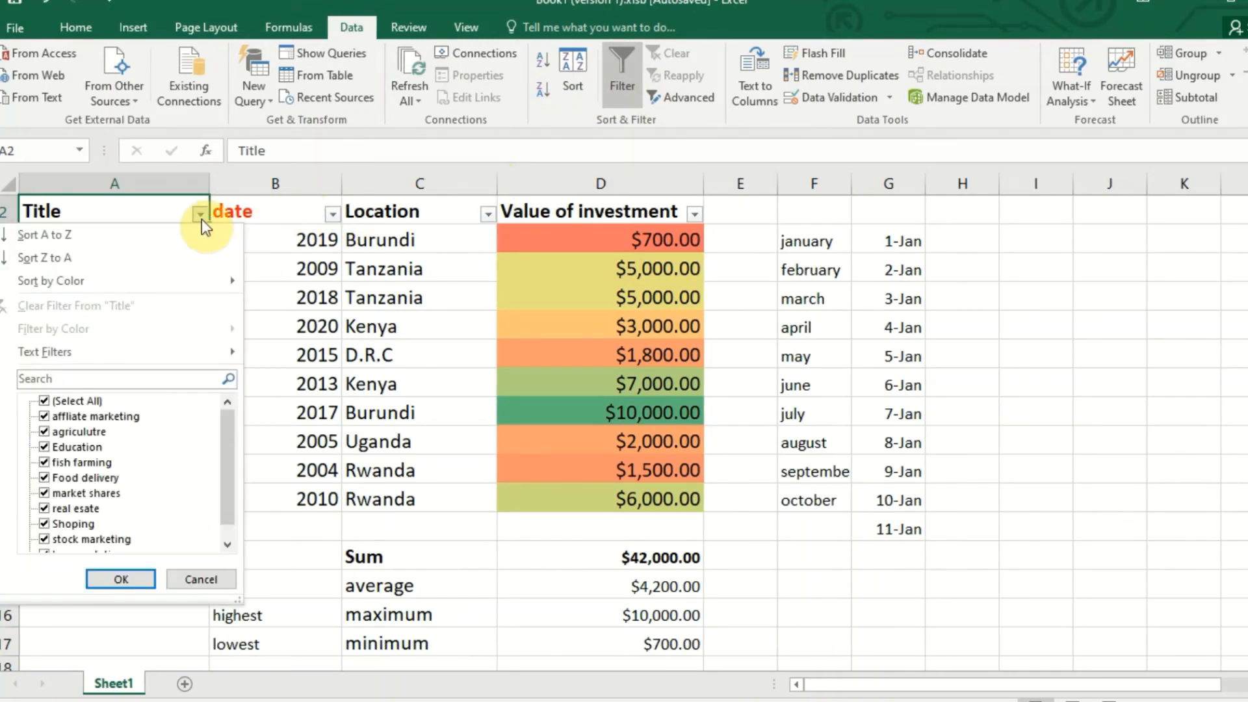
click(44, 402)
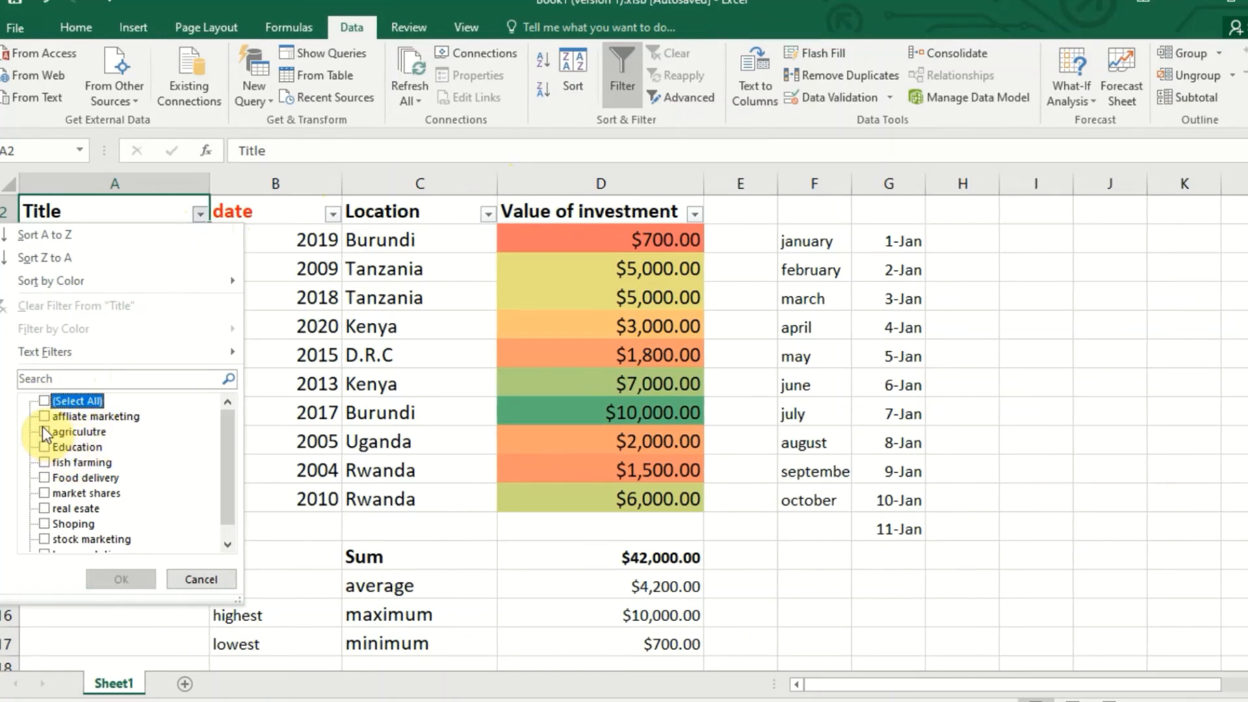
click(44, 418)
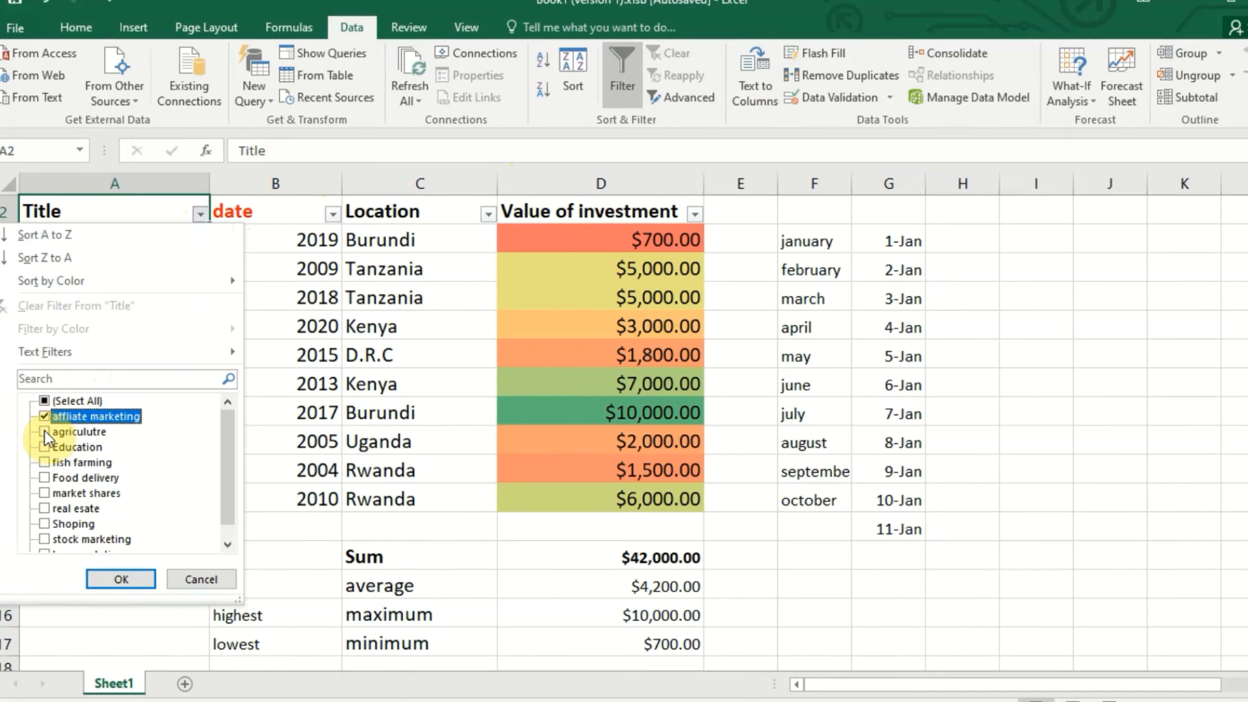
click(44, 431)
click(45, 447)
click(44, 462)
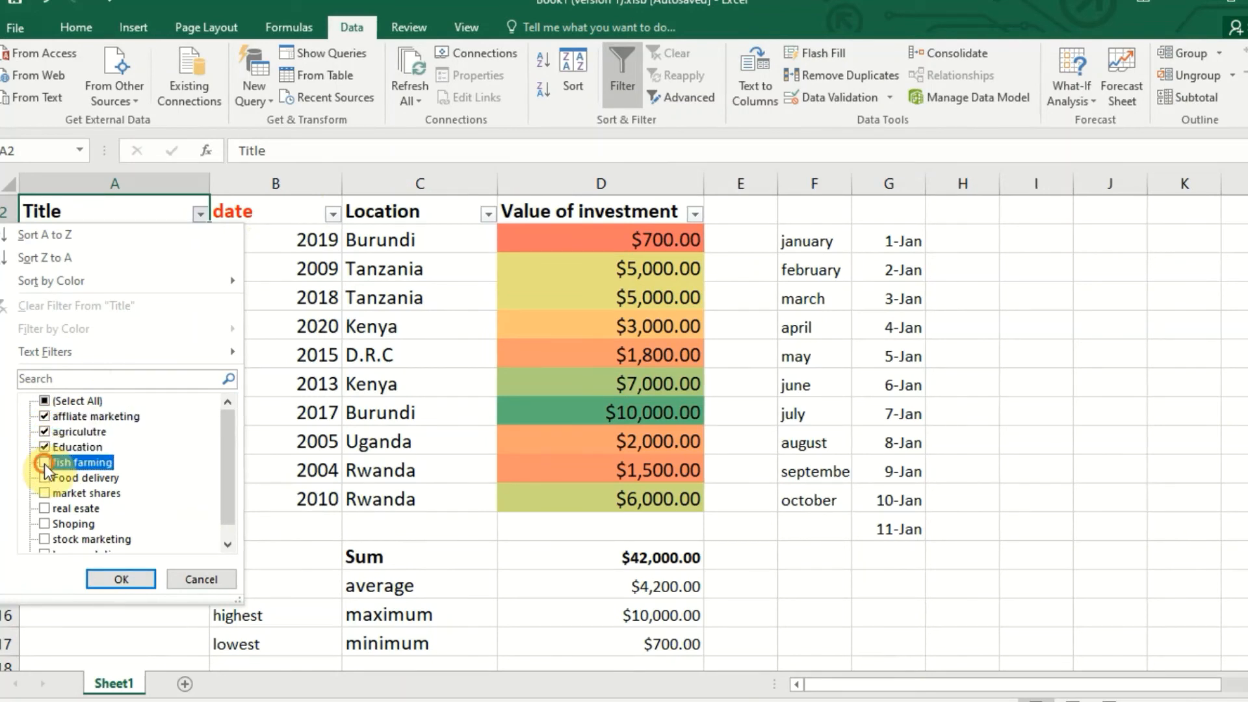
click(113, 578)
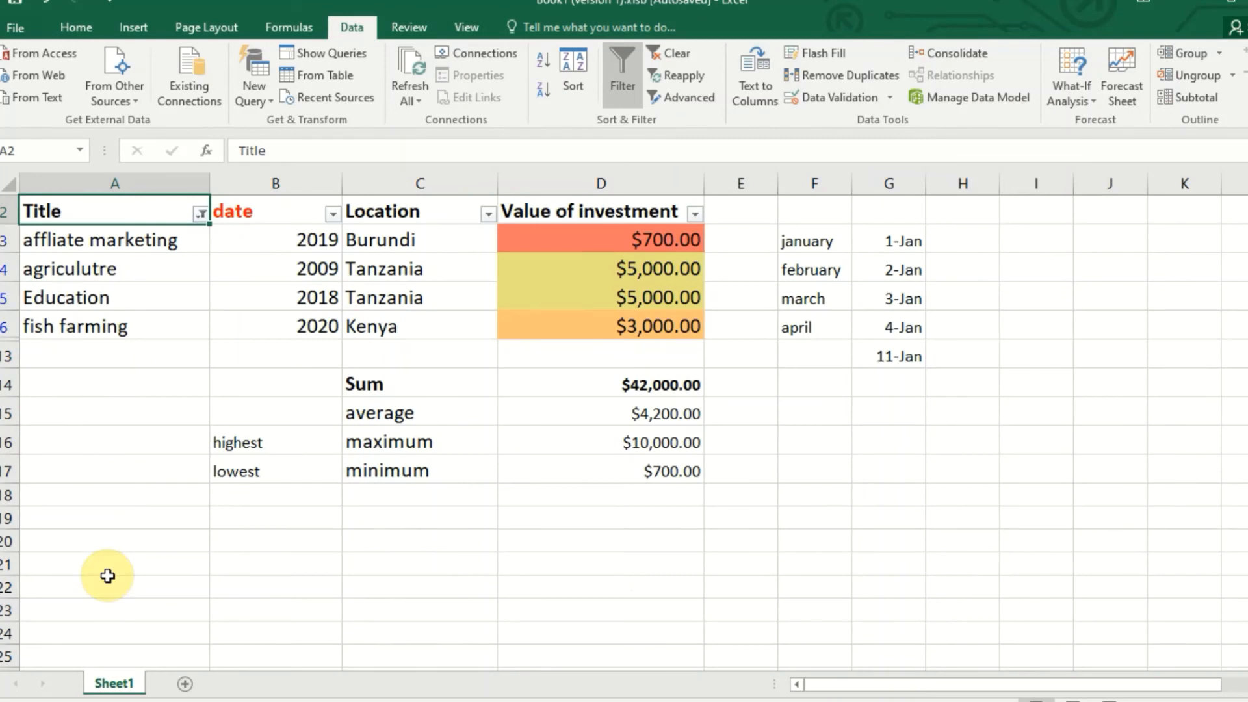
click(108, 575)
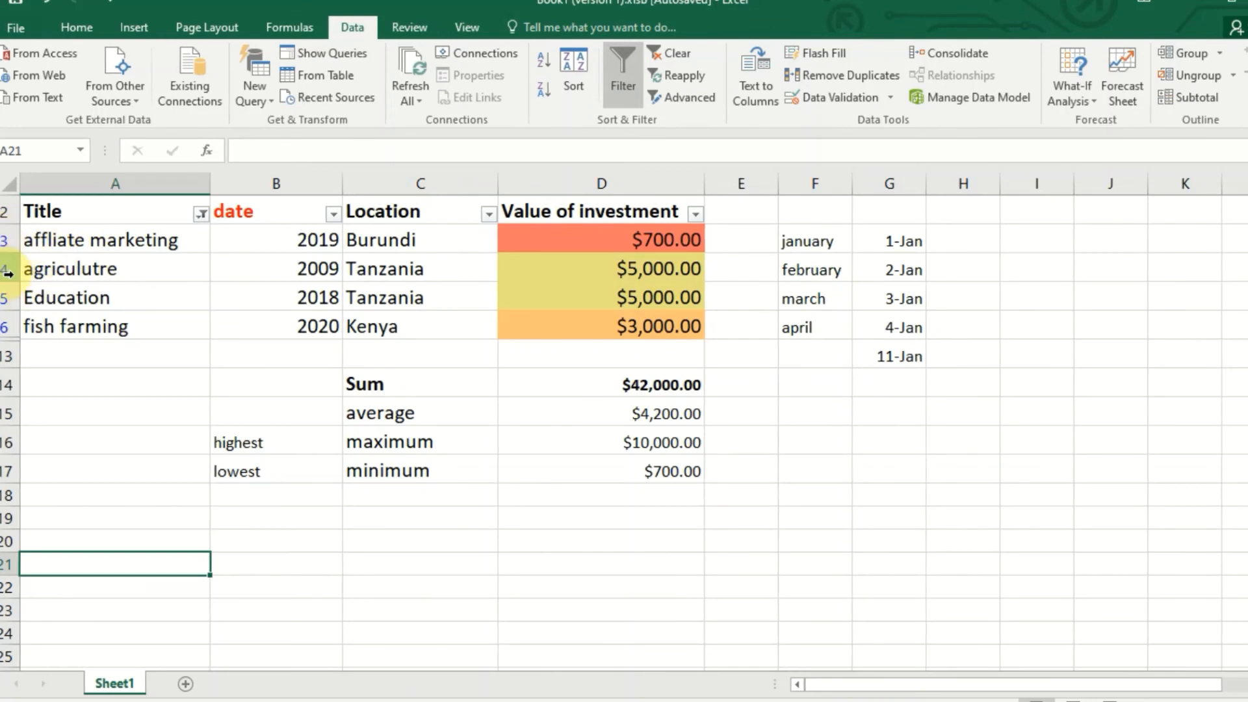
Step: Change the Title filter to show only affliate marketing, Education, Food delivery and Shoping
click(202, 218)
click(45, 432)
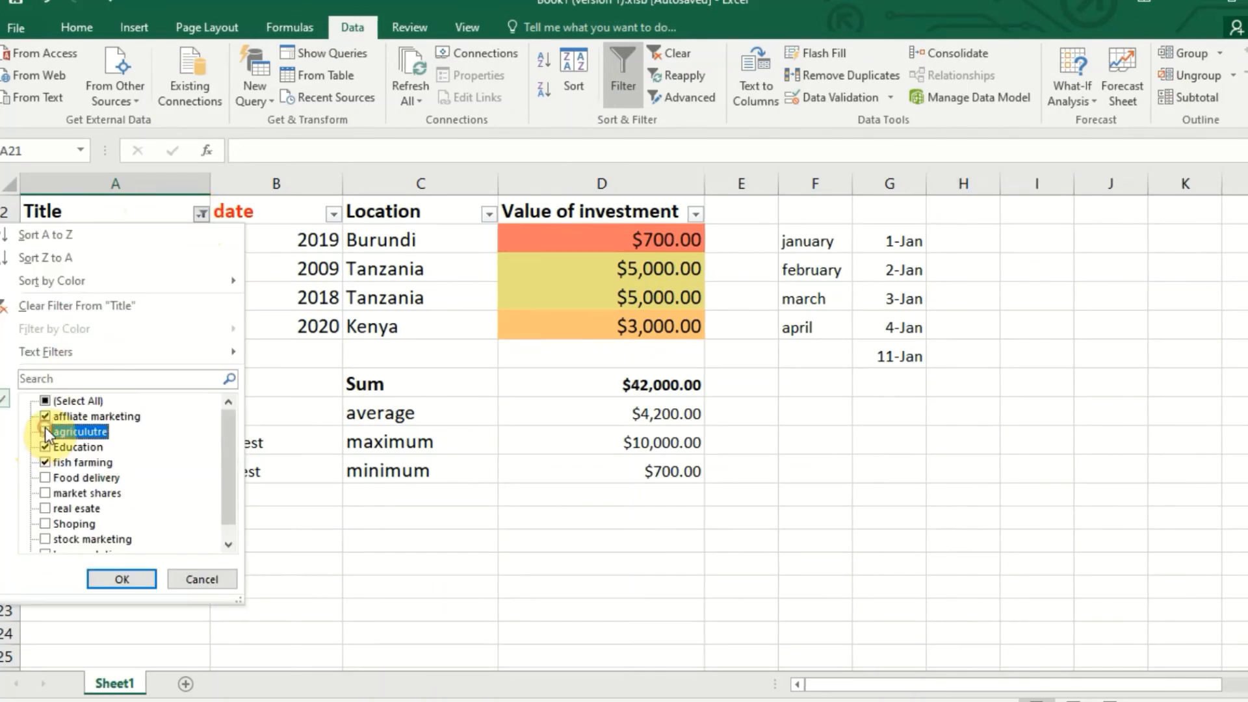
click(46, 478)
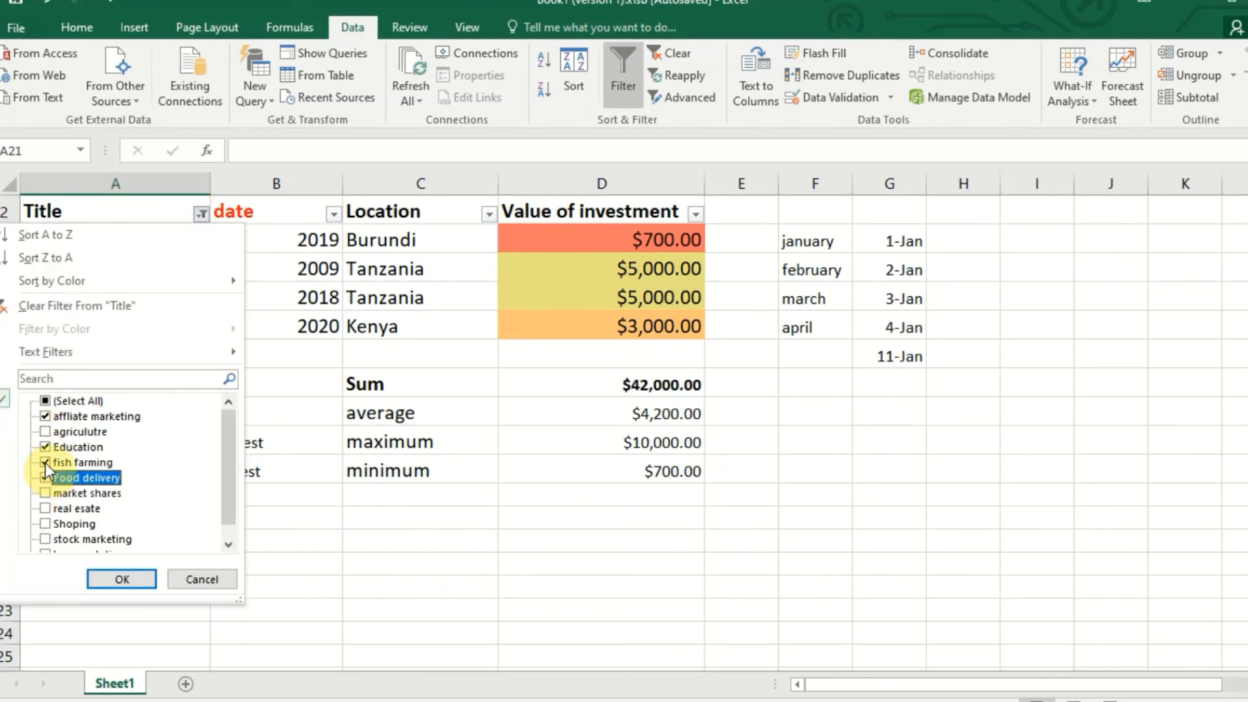
click(45, 463)
click(45, 524)
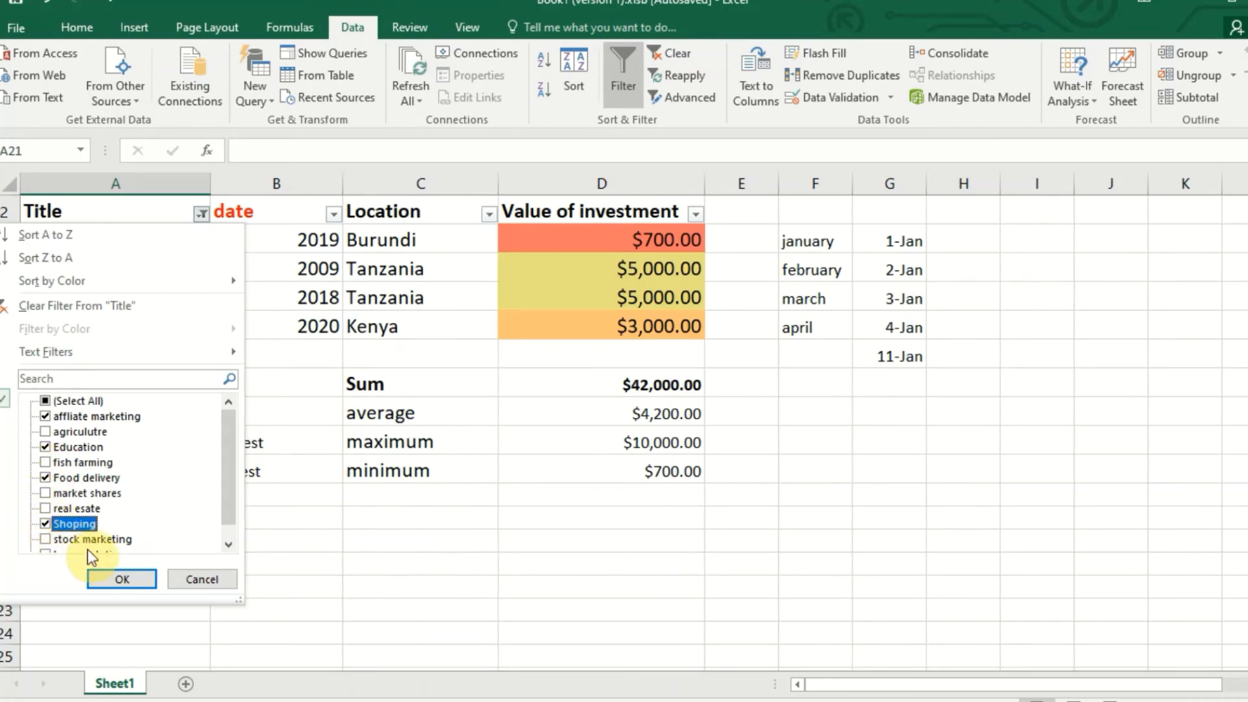
click(99, 574)
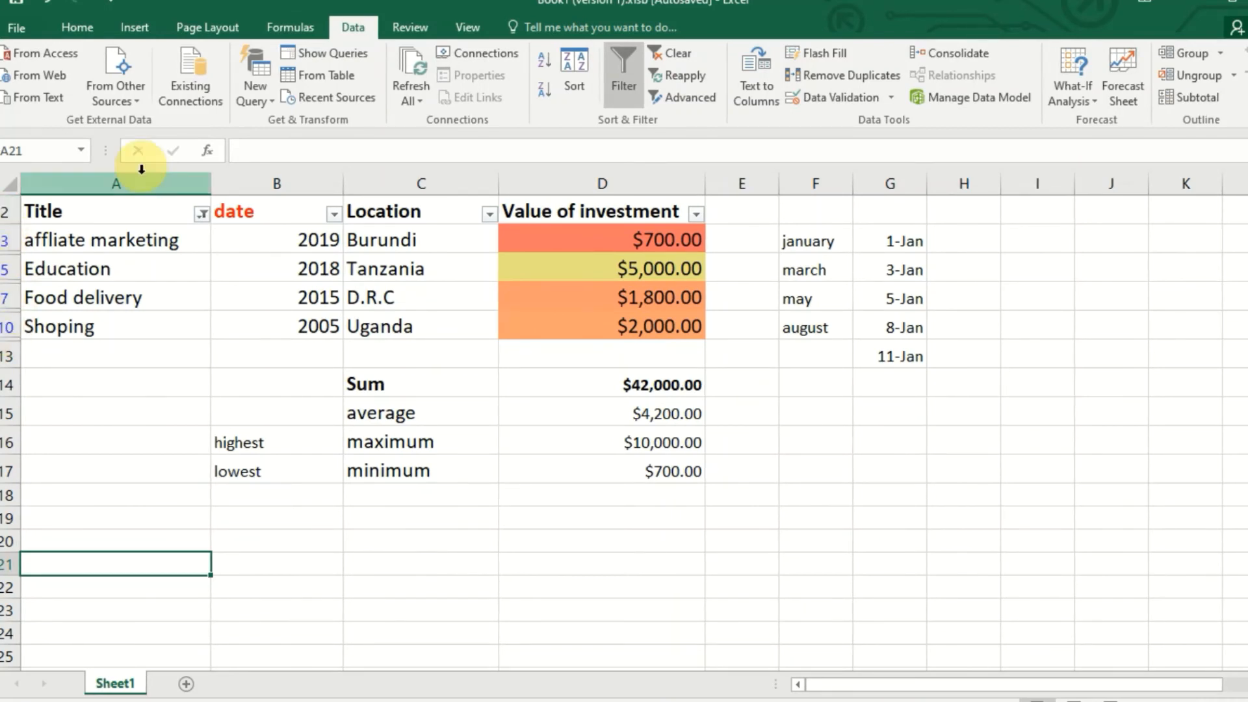
Step: Reset the Title filter to include all titles, keeping the header filters on
click(201, 214)
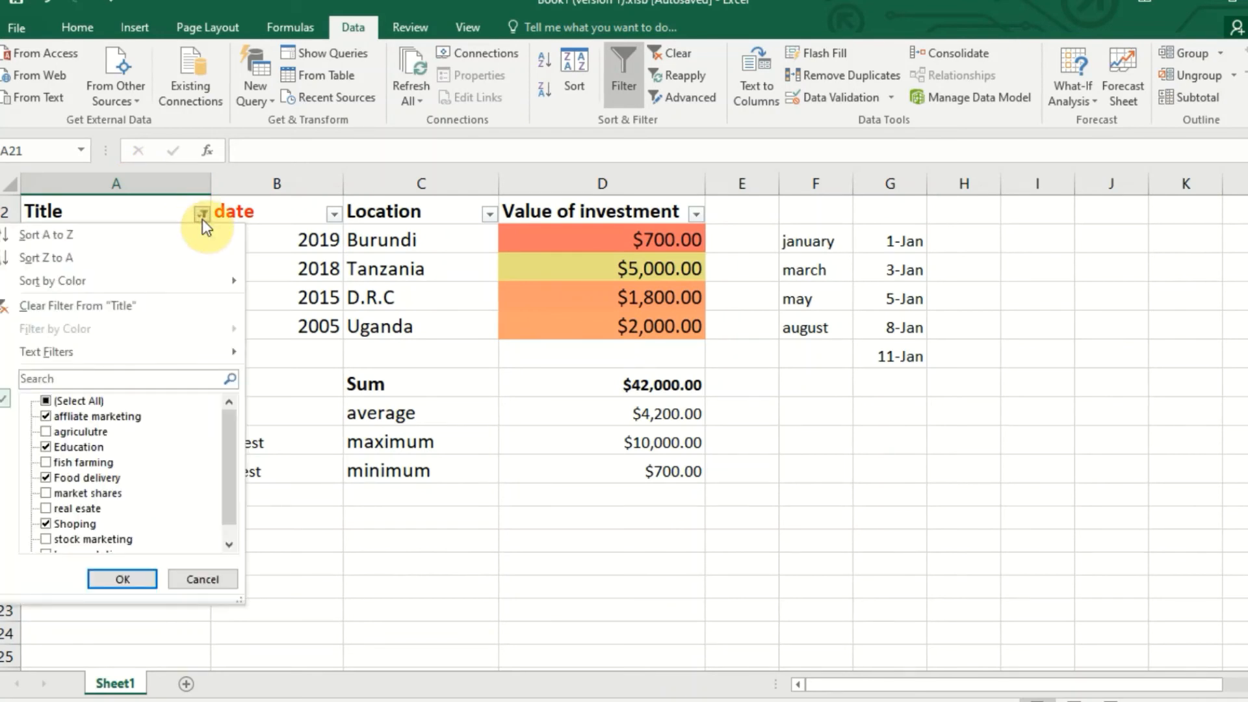
click(45, 403)
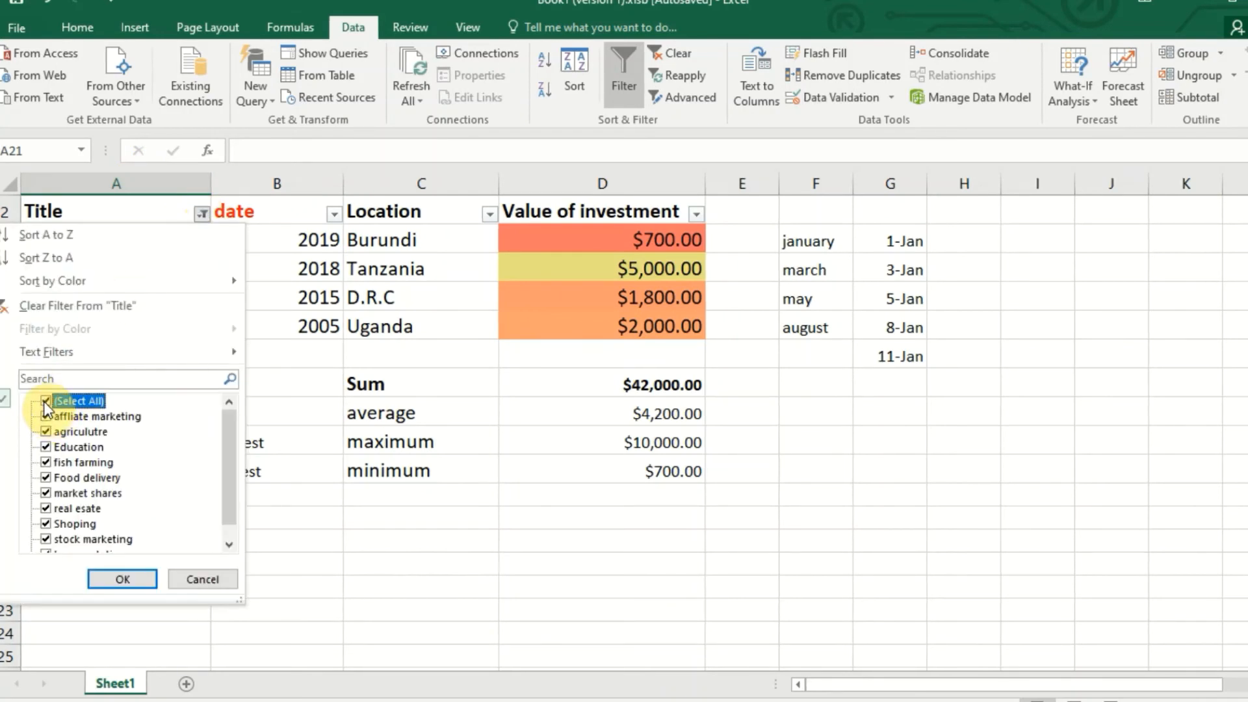
click(139, 581)
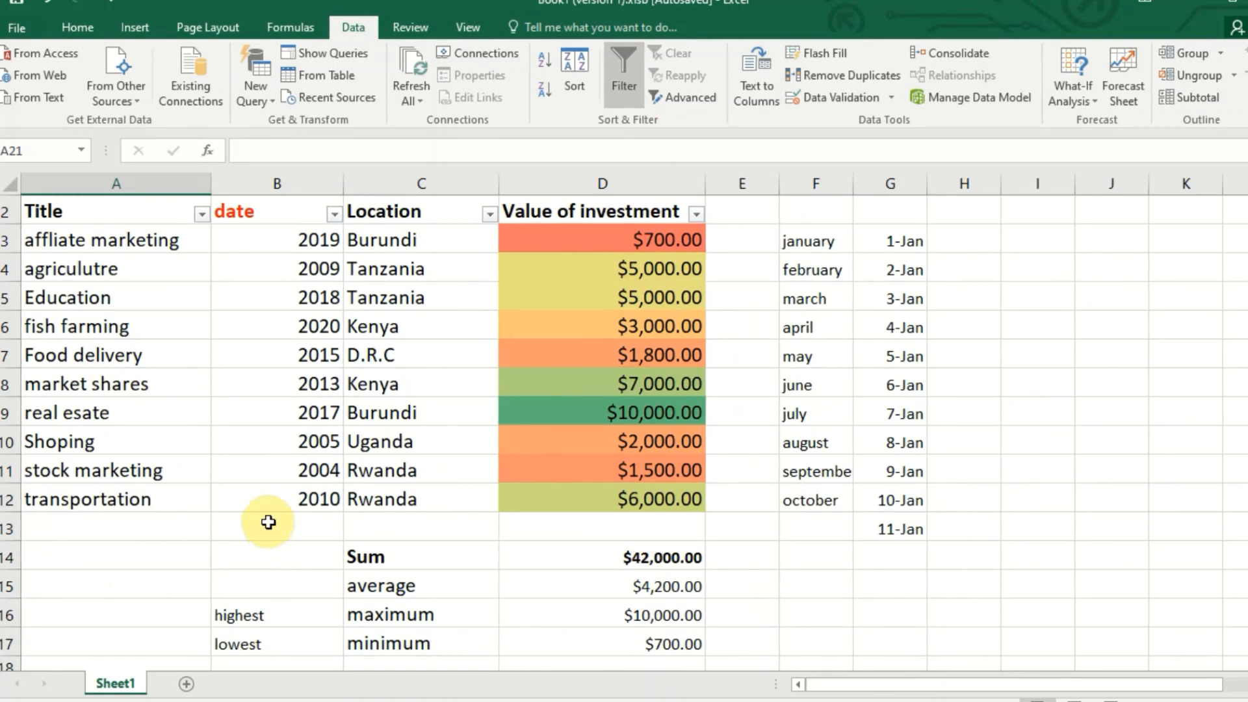
click(269, 526)
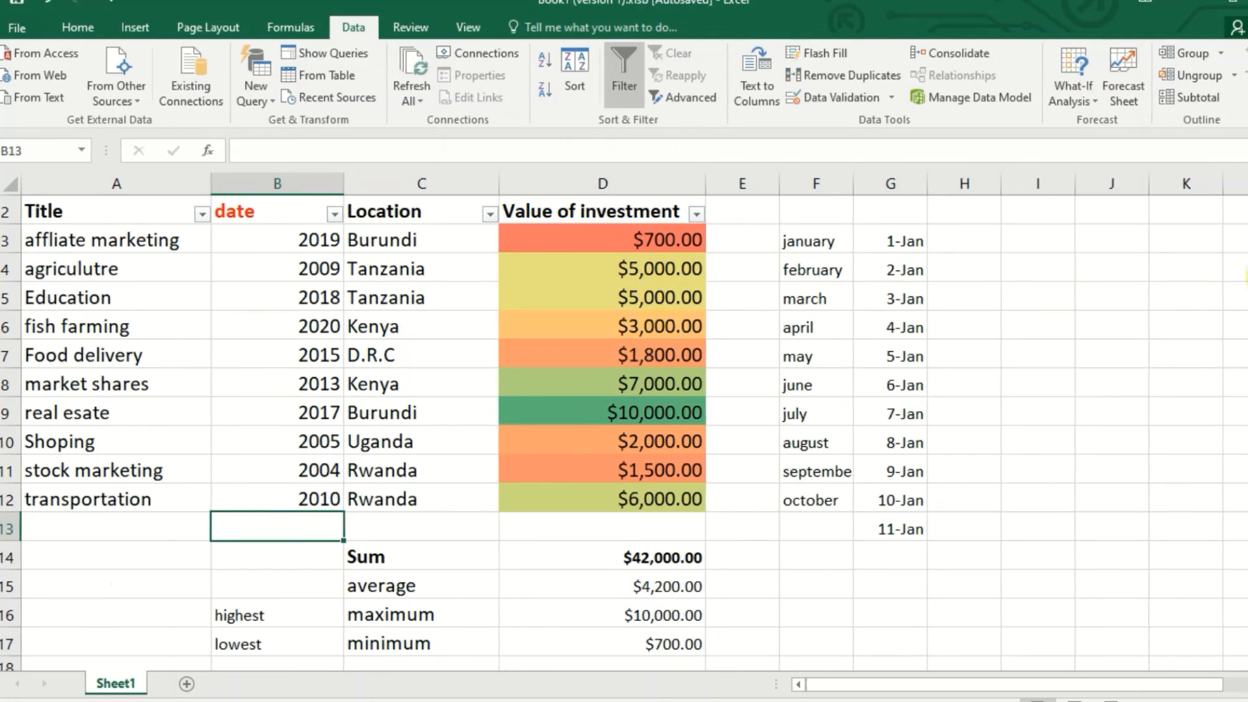
Step: Freeze the panes above row 2 so the "The Investiment made" heading row stays in view
mouse_move(1247, 271)
mouse_down()
mouse_move(1247, 328)
mouse_move(1247, 273)
mouse_up()
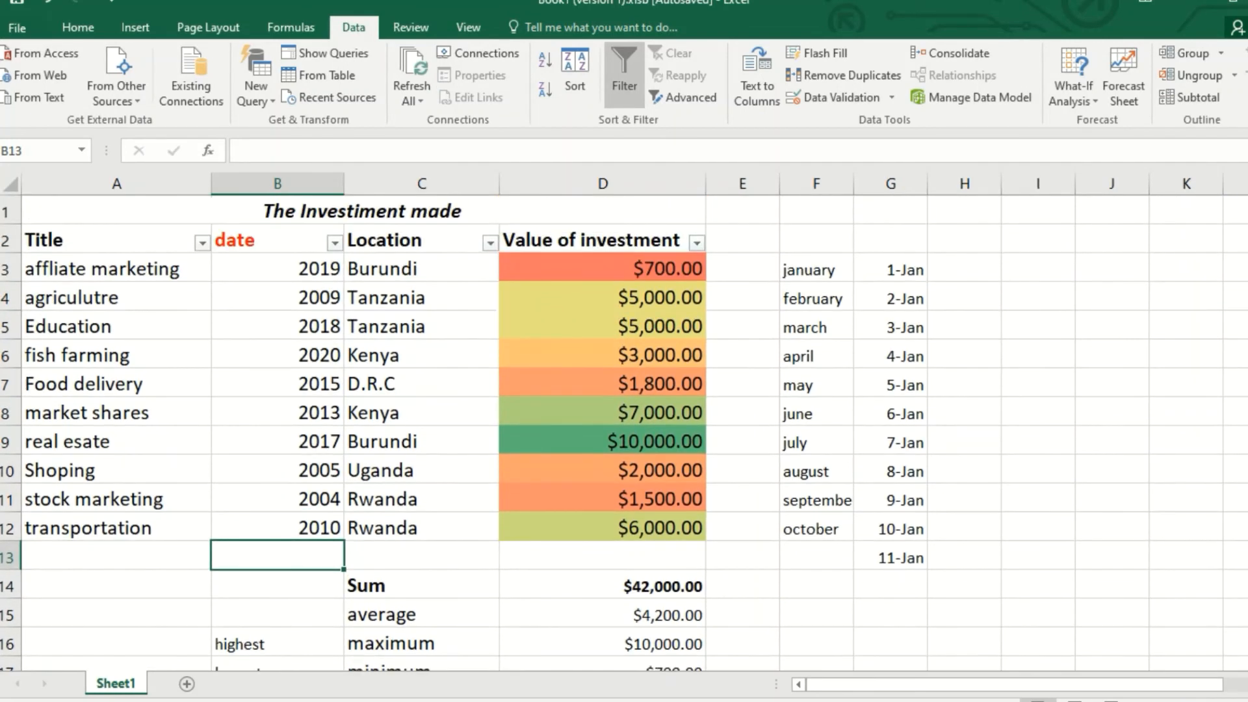
click(6, 262)
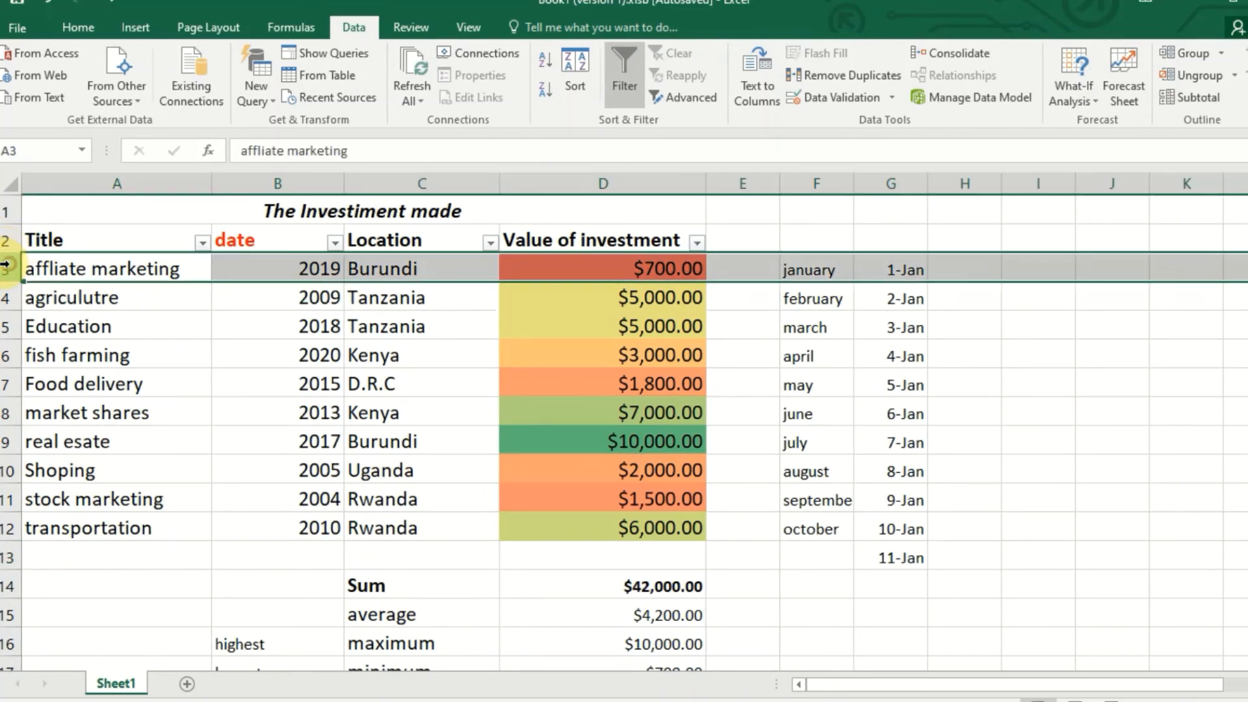
click(6, 240)
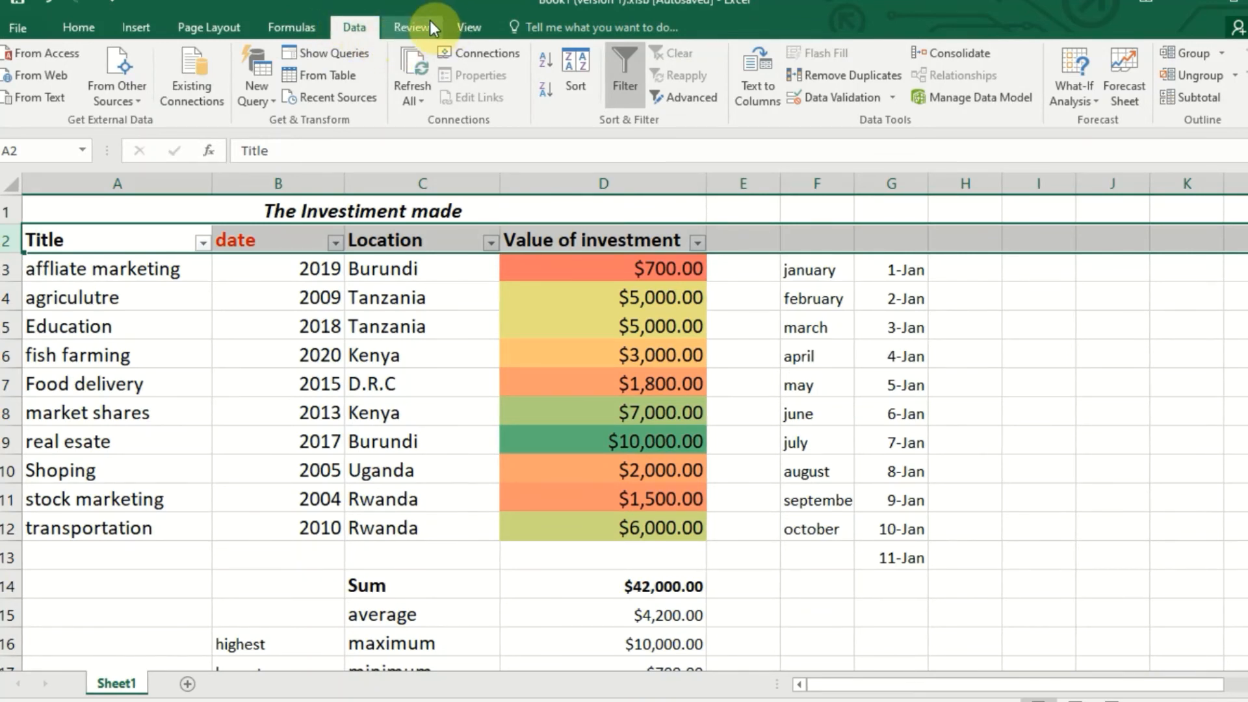
click(412, 26)
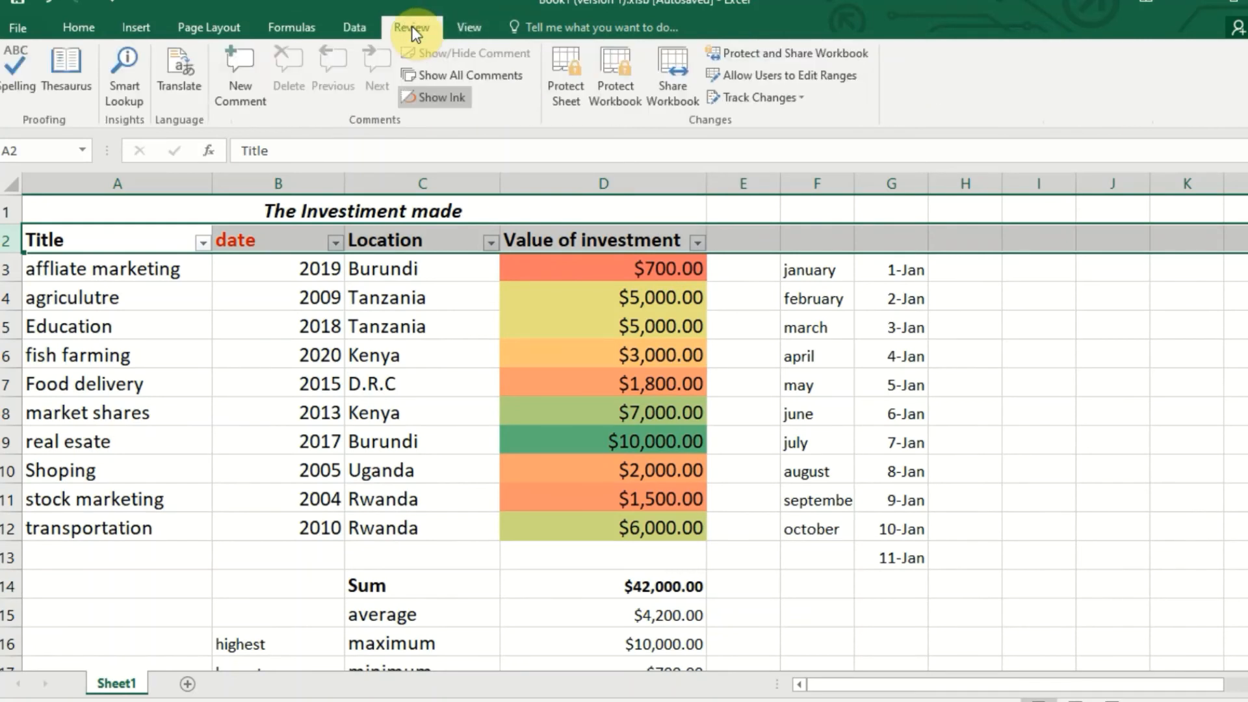
click(468, 27)
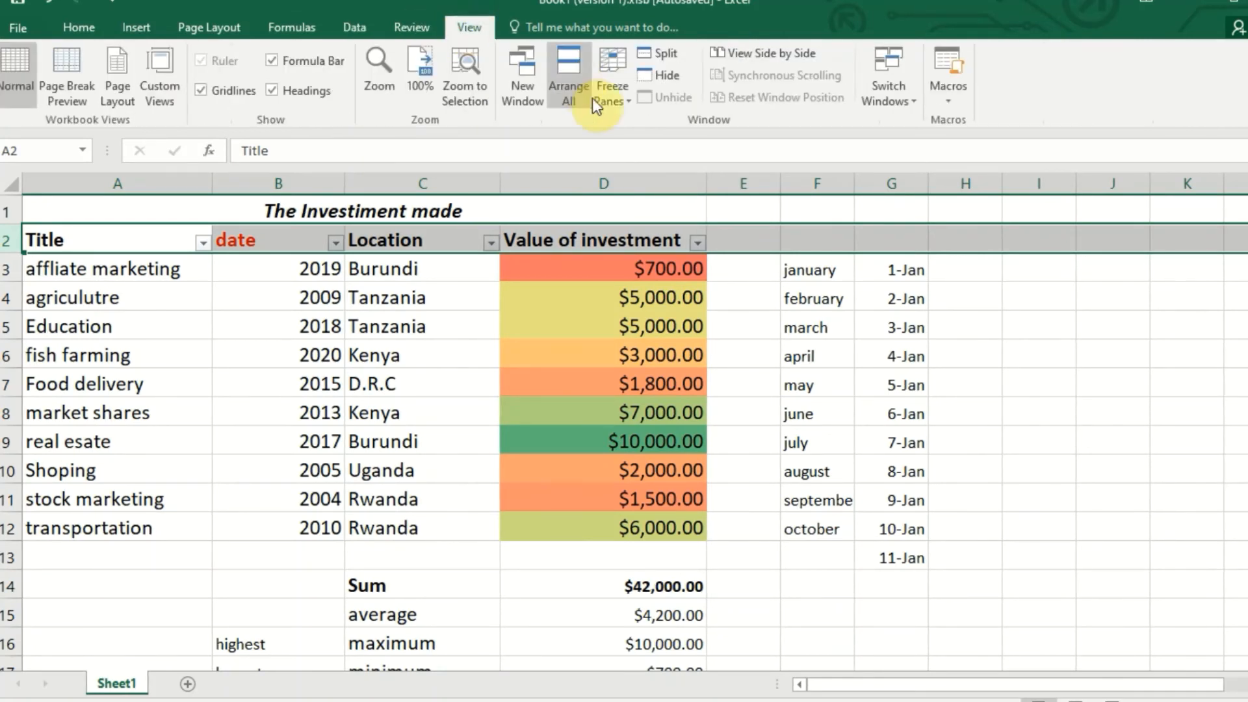
click(628, 100)
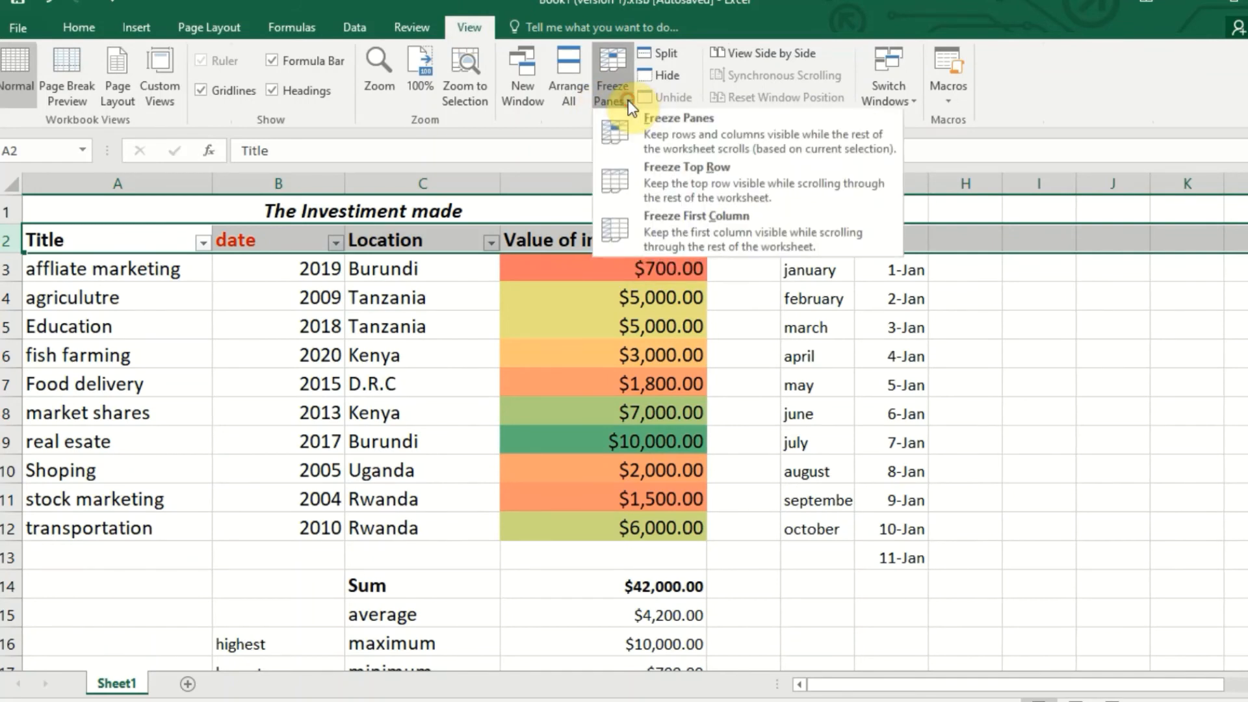
click(669, 135)
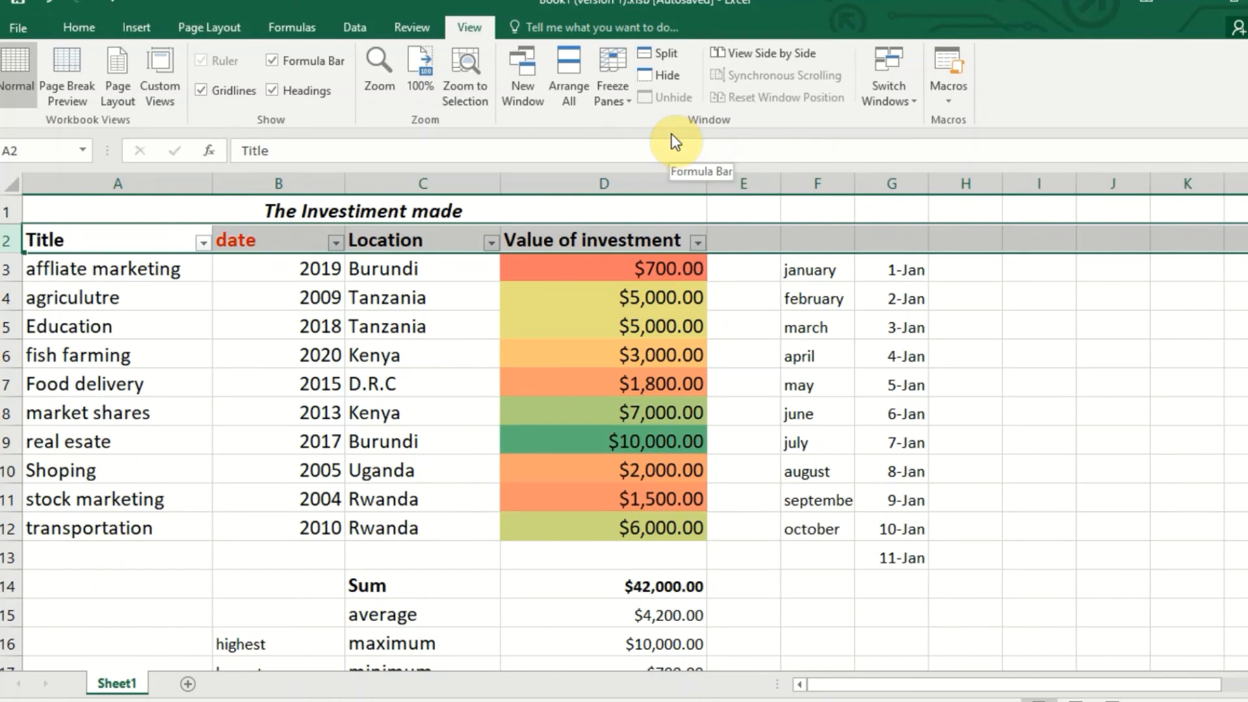
Step: Scroll the worksheet down and back up to check how the frozen heading row behaves
click(626, 103)
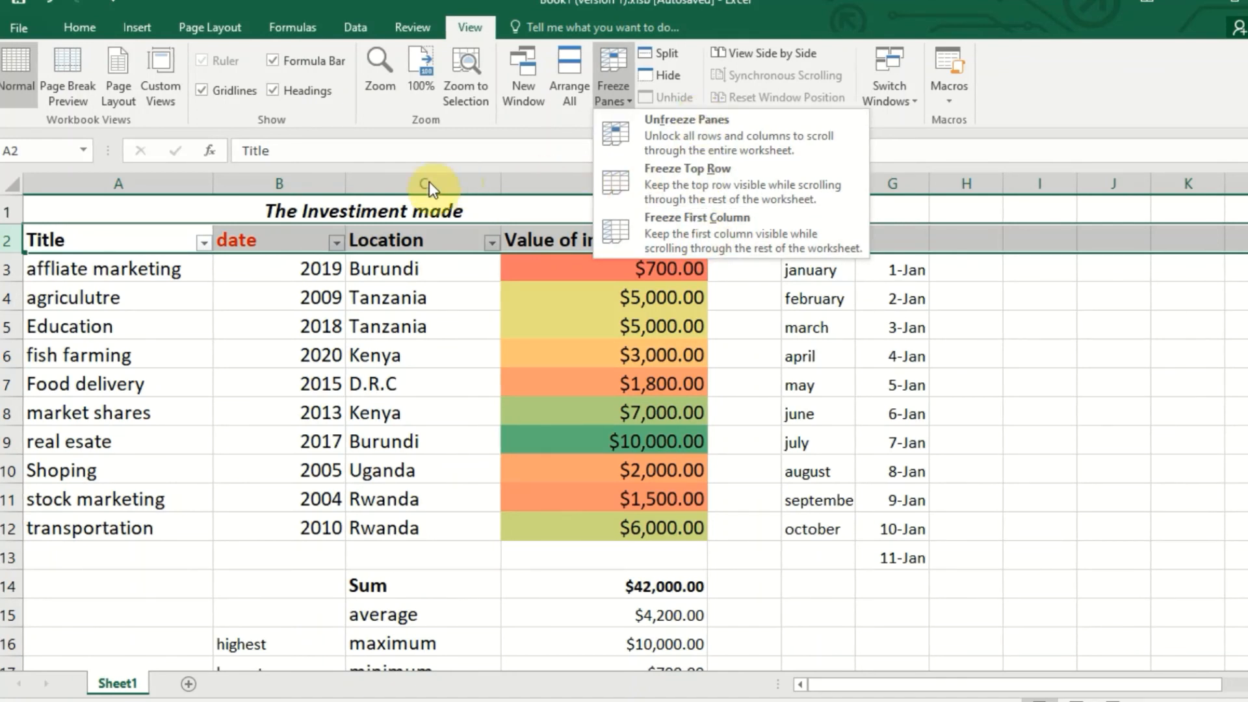
click(7, 238)
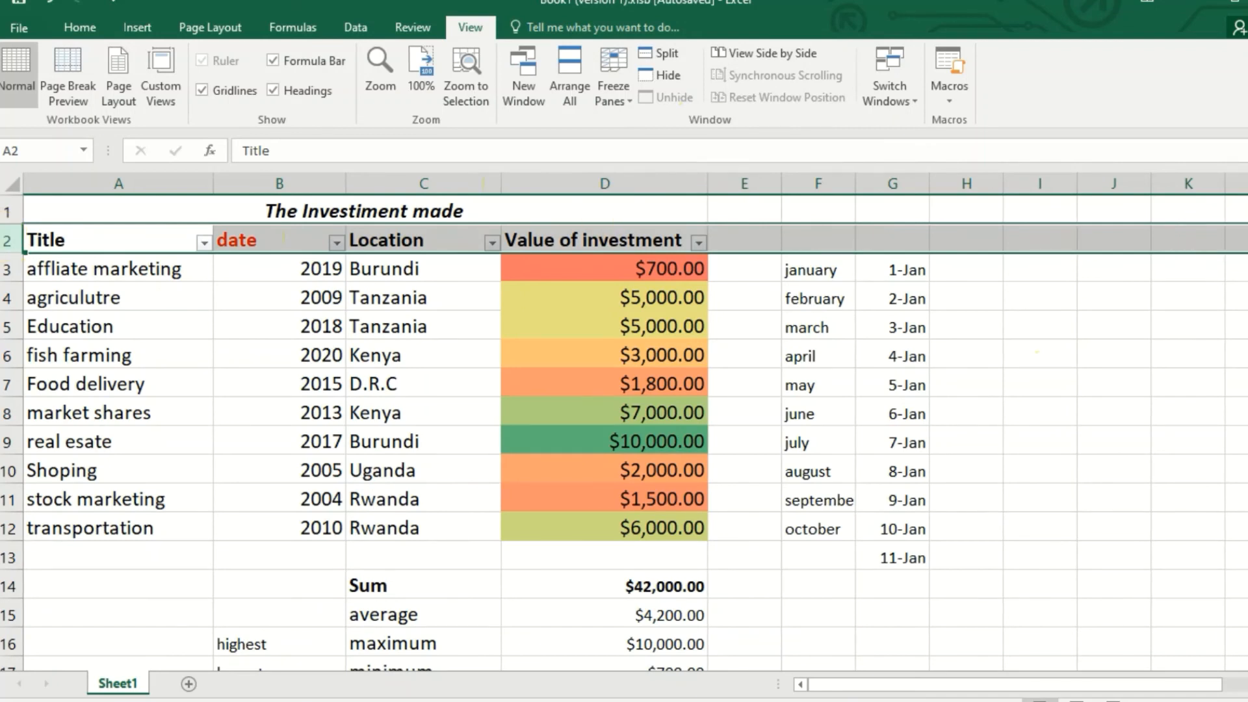
drag(1243, 241, 1243, 257)
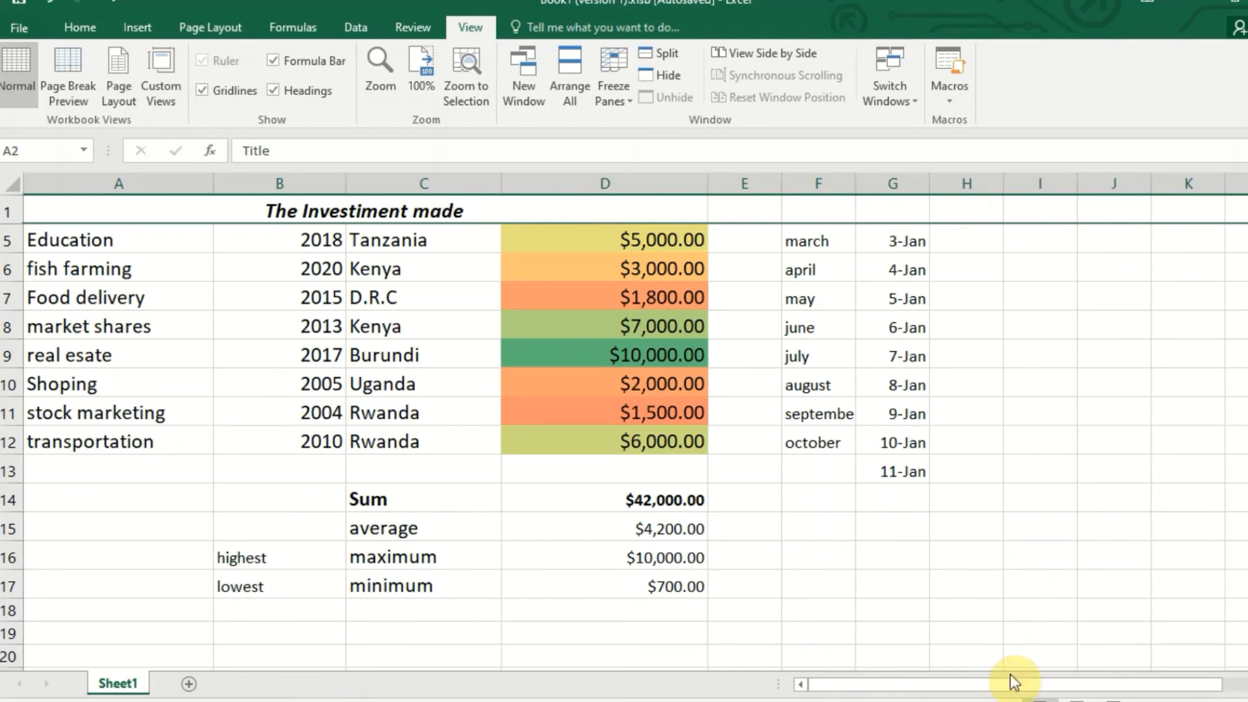
click(973, 691)
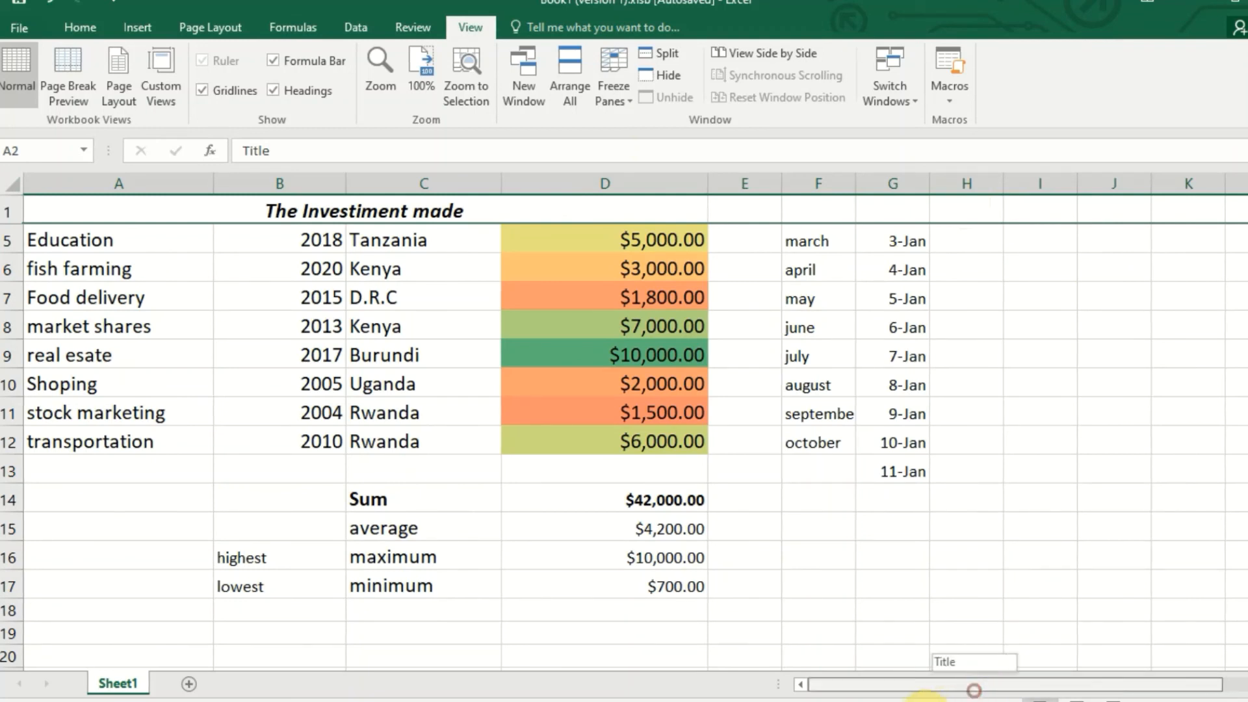
drag(1246, 482, 1246, 465)
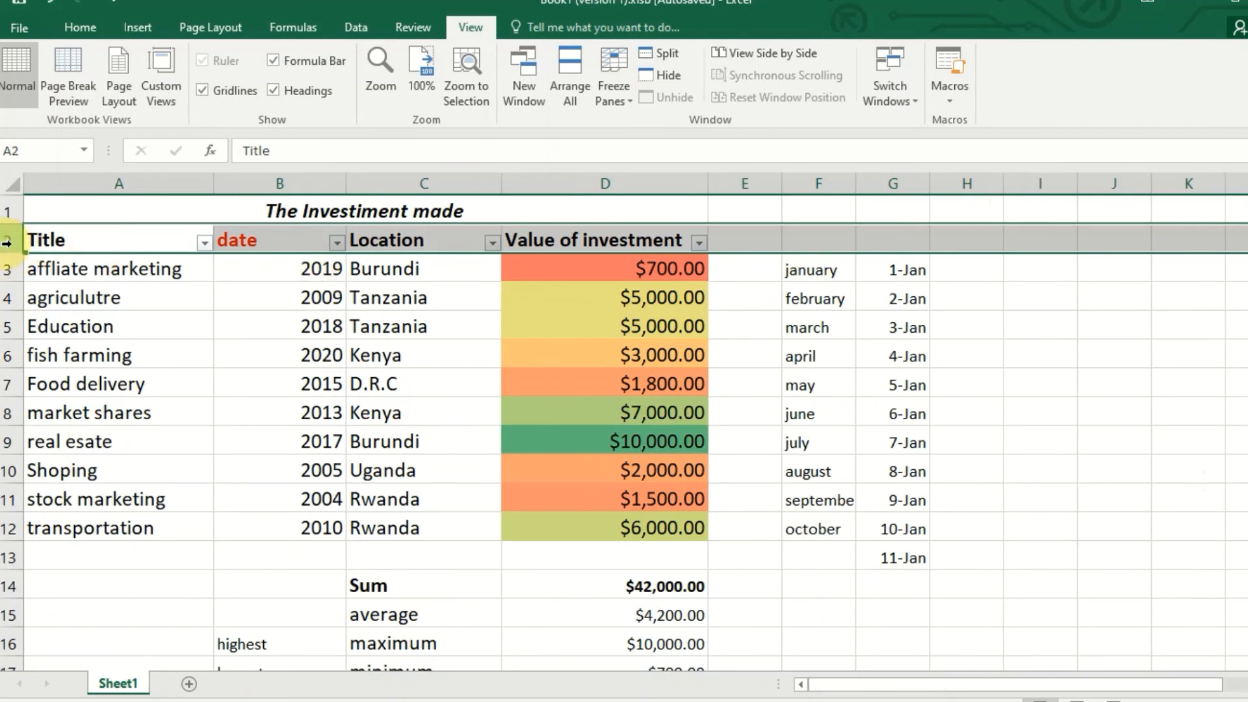
click(625, 98)
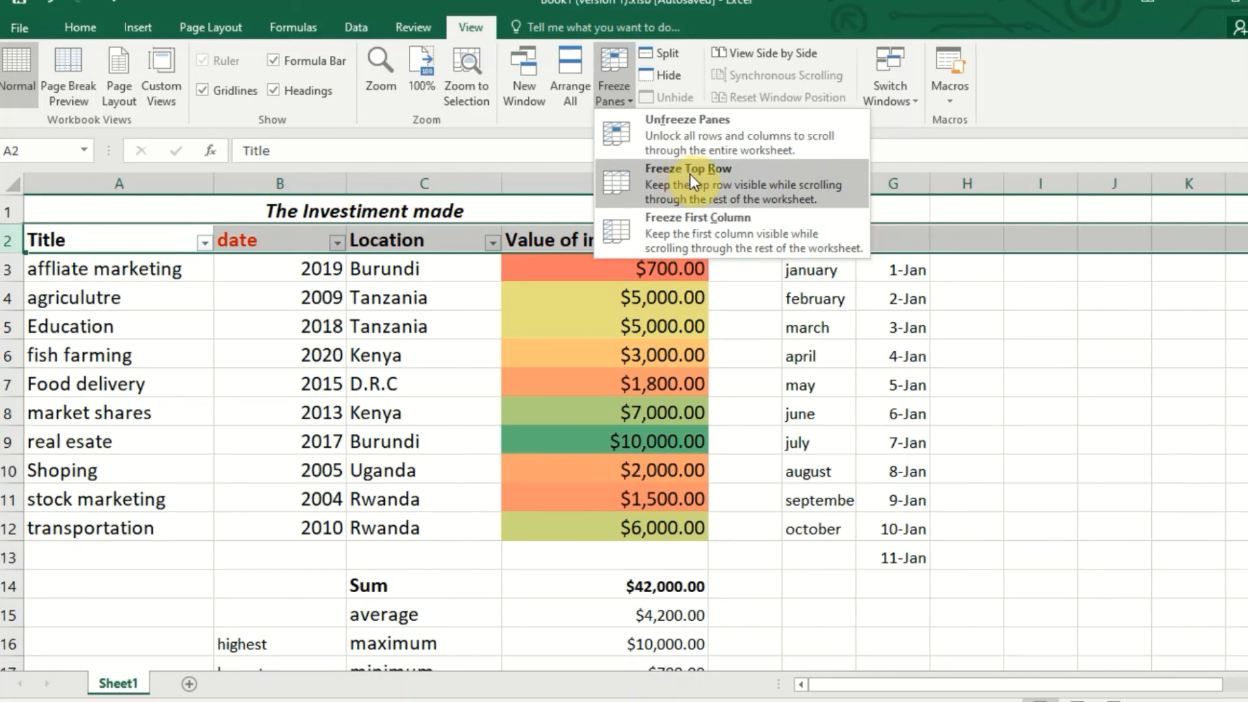
click(53, 228)
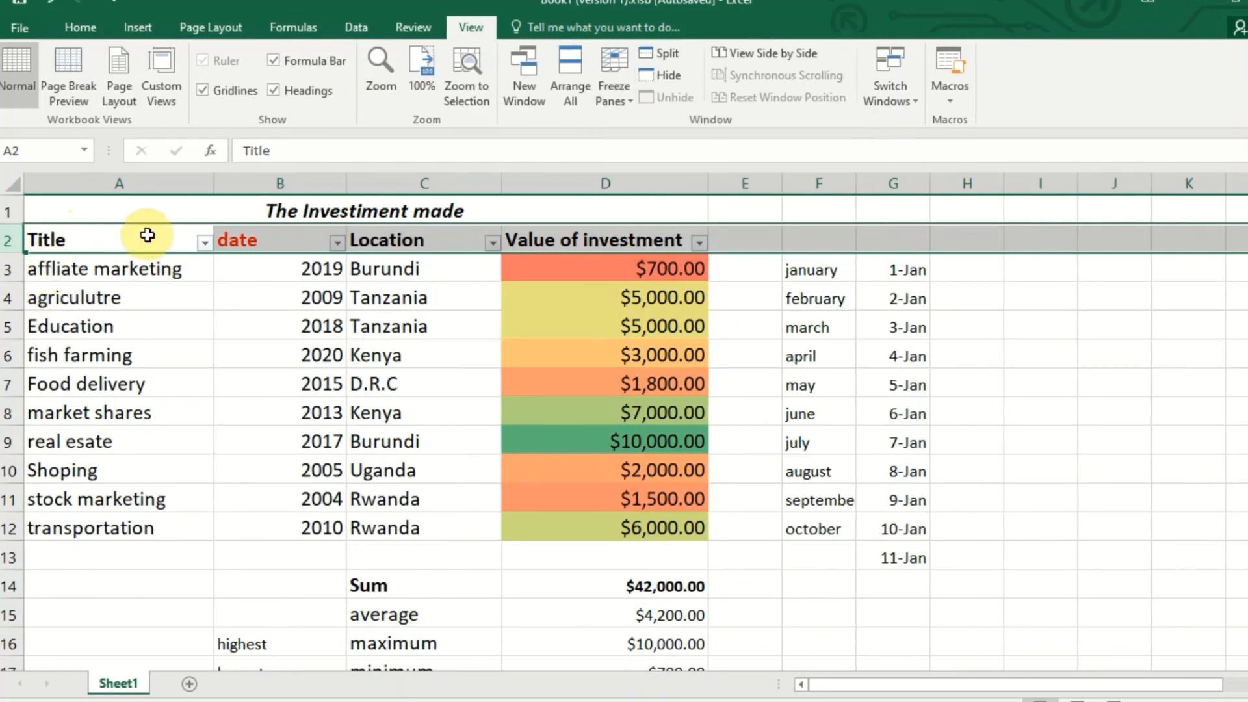
click(633, 99)
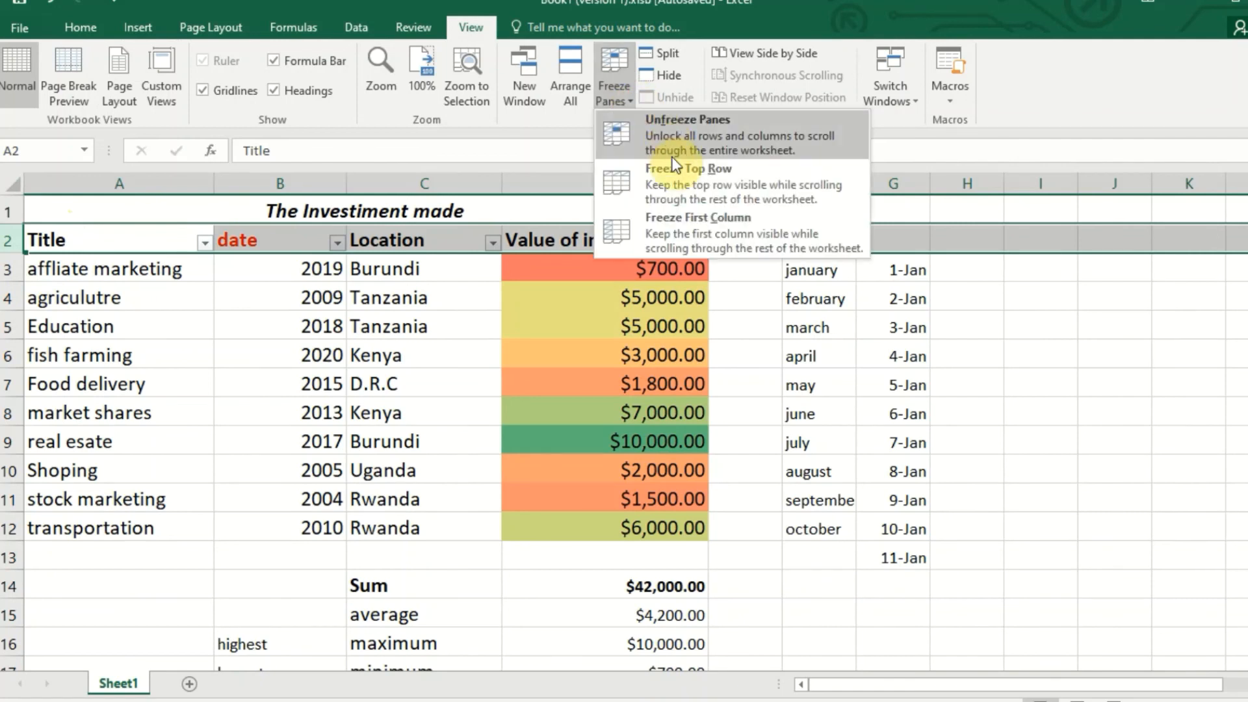
click(611, 245)
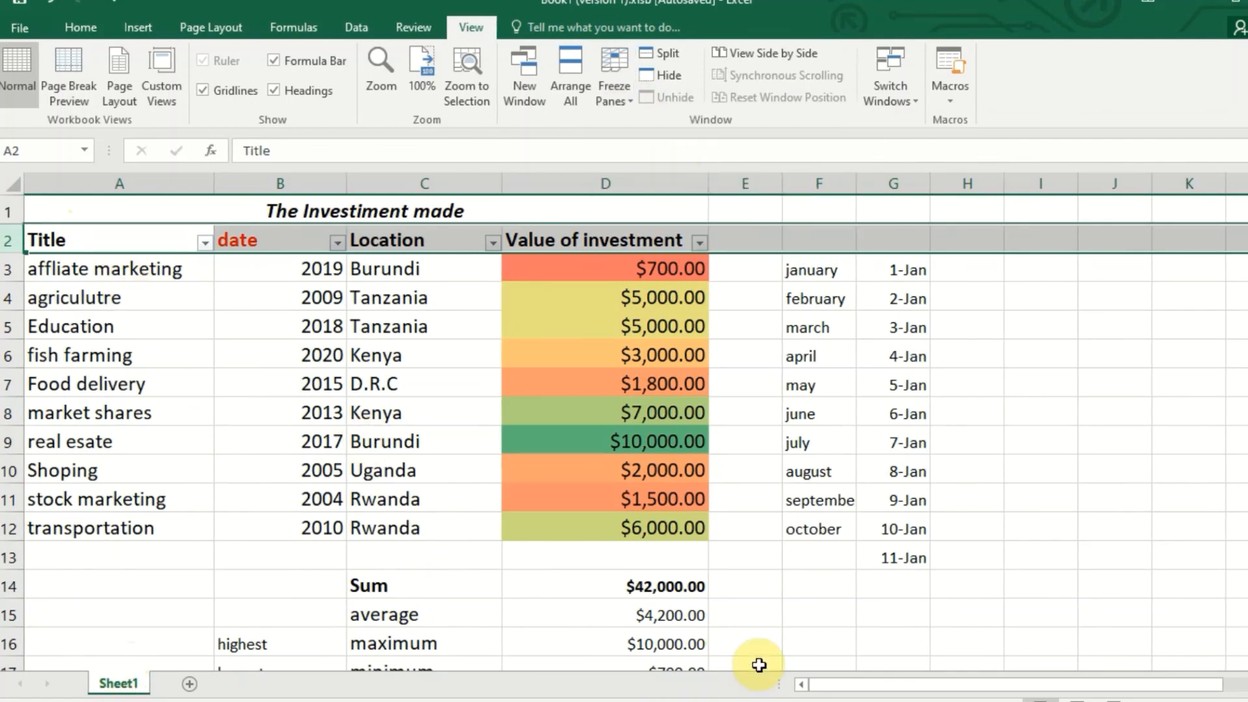
Step: Scroll through the investment rows again and examine the frozen heading in merged cell A1
mouse_move(825, 686)
mouse_down()
mouse_move(965, 695)
mouse_move(806, 693)
mouse_up()
scroll(624, 449, down, 1)
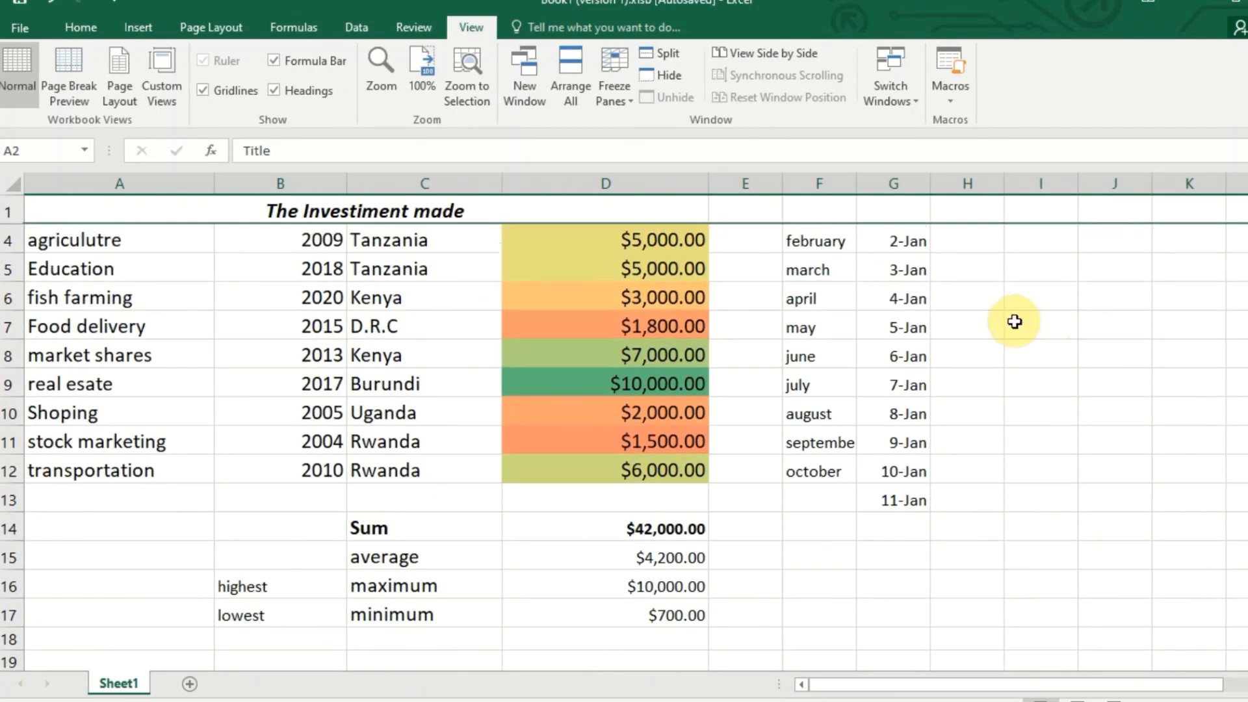
click(475, 218)
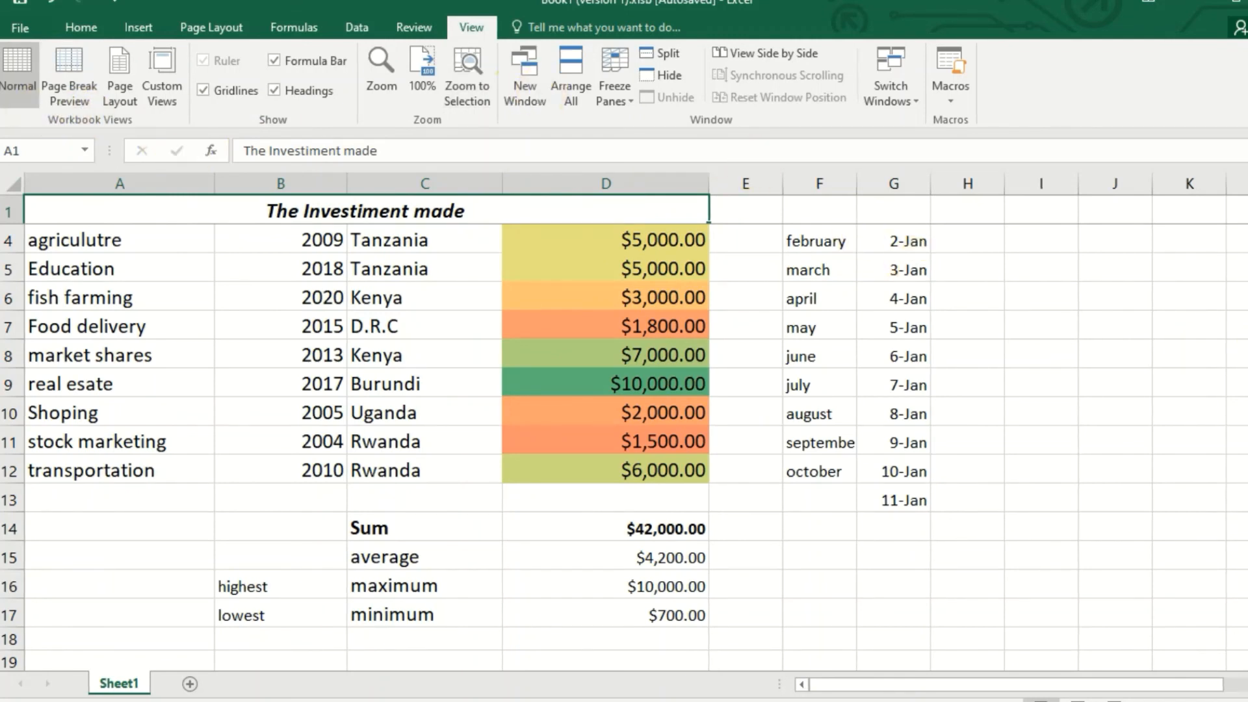
drag(1247, 364, 1247, 348)
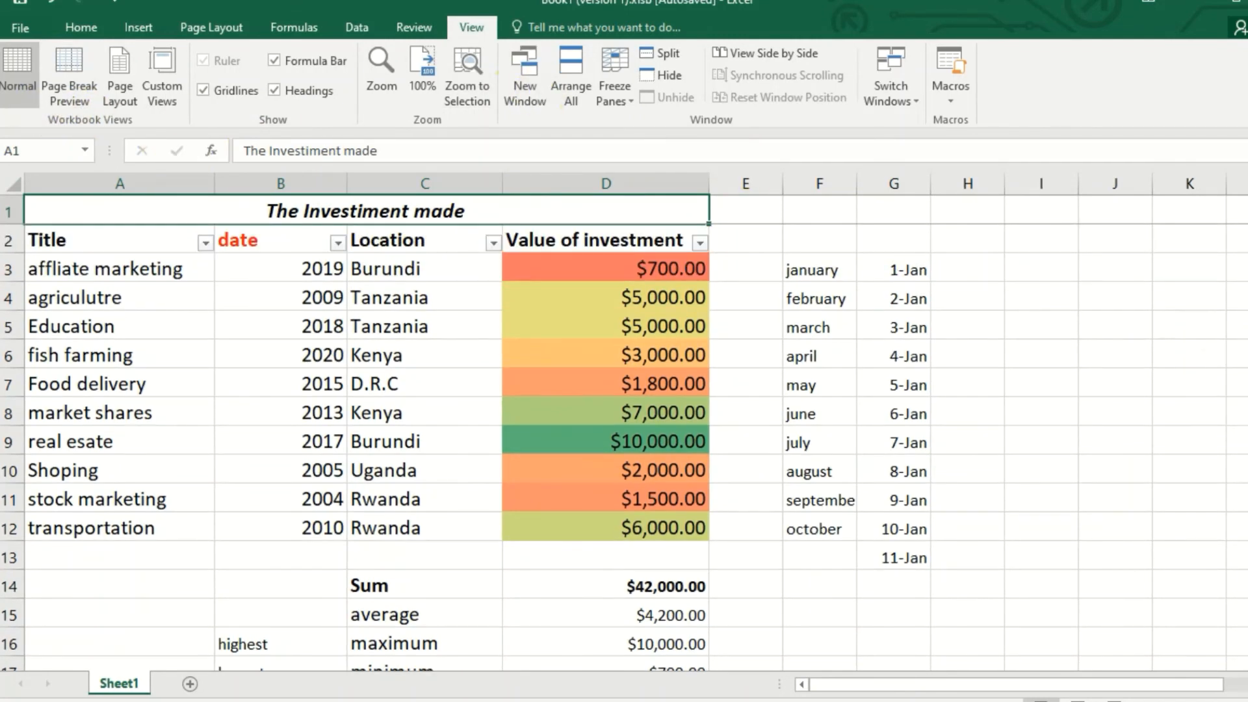
Step: Unfreeze the existing panes with row 3 selected, and freeze the worksheet's top row instead
click(7, 272)
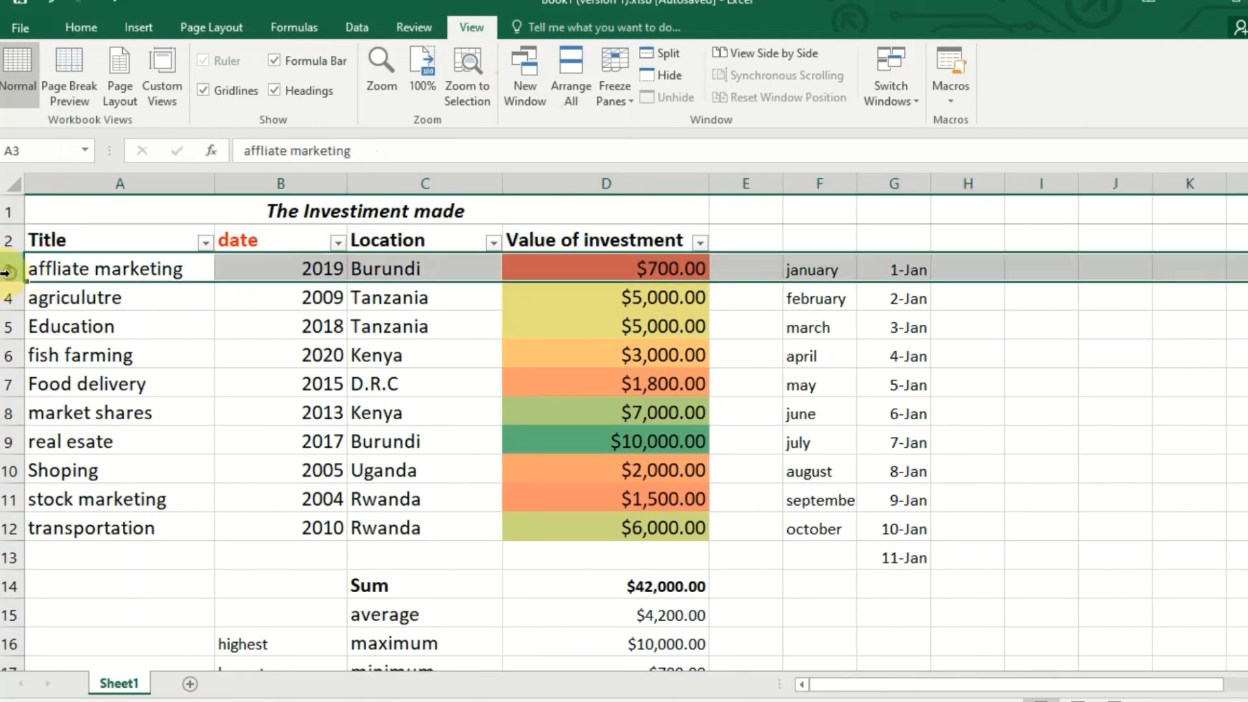
click(630, 106)
click(652, 130)
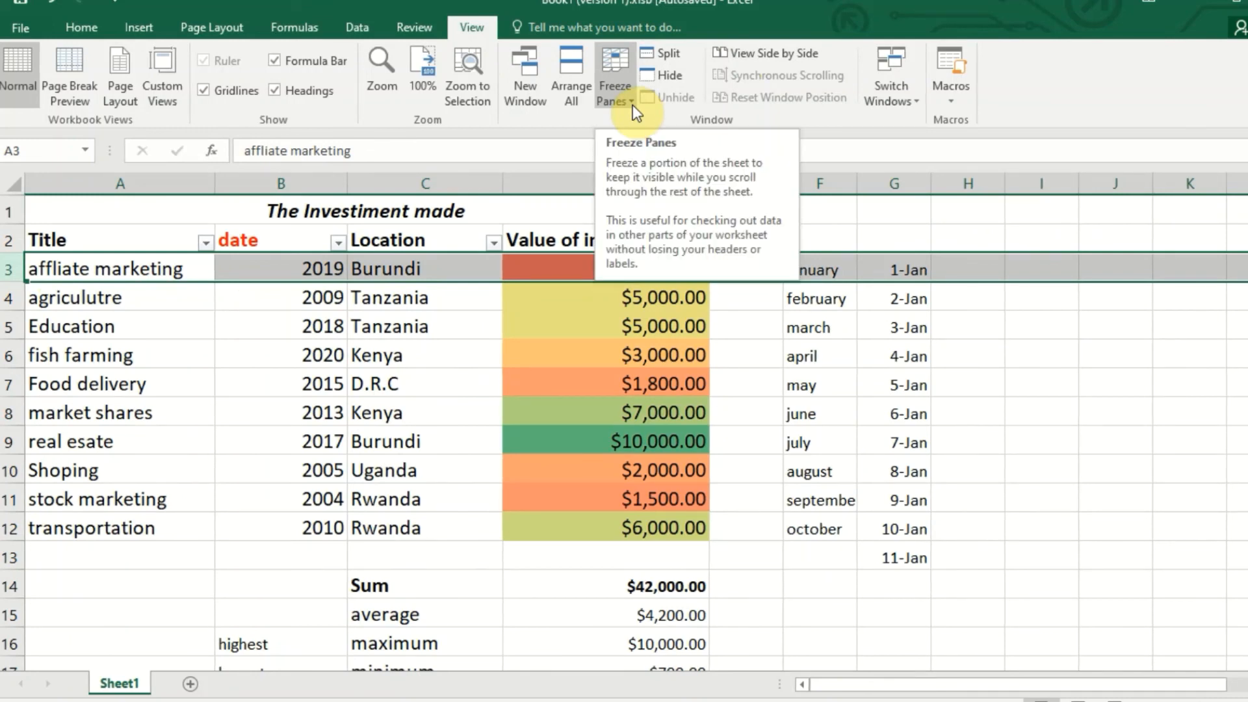
click(633, 104)
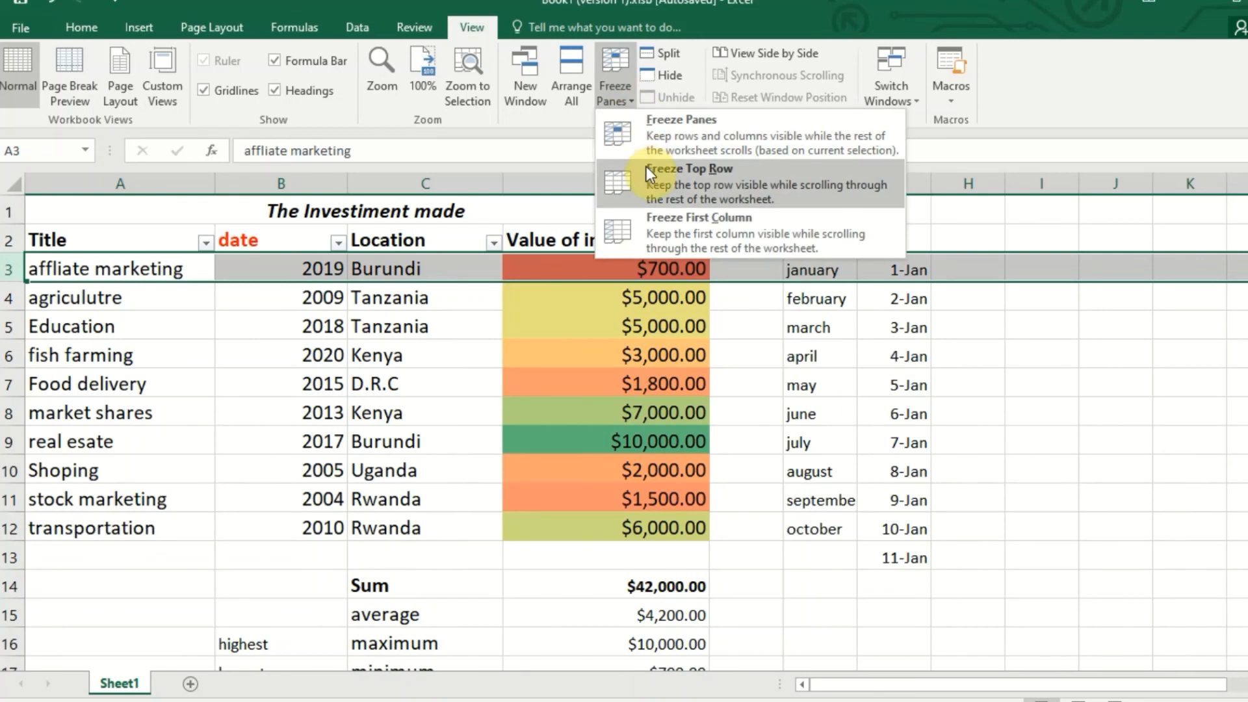
click(647, 167)
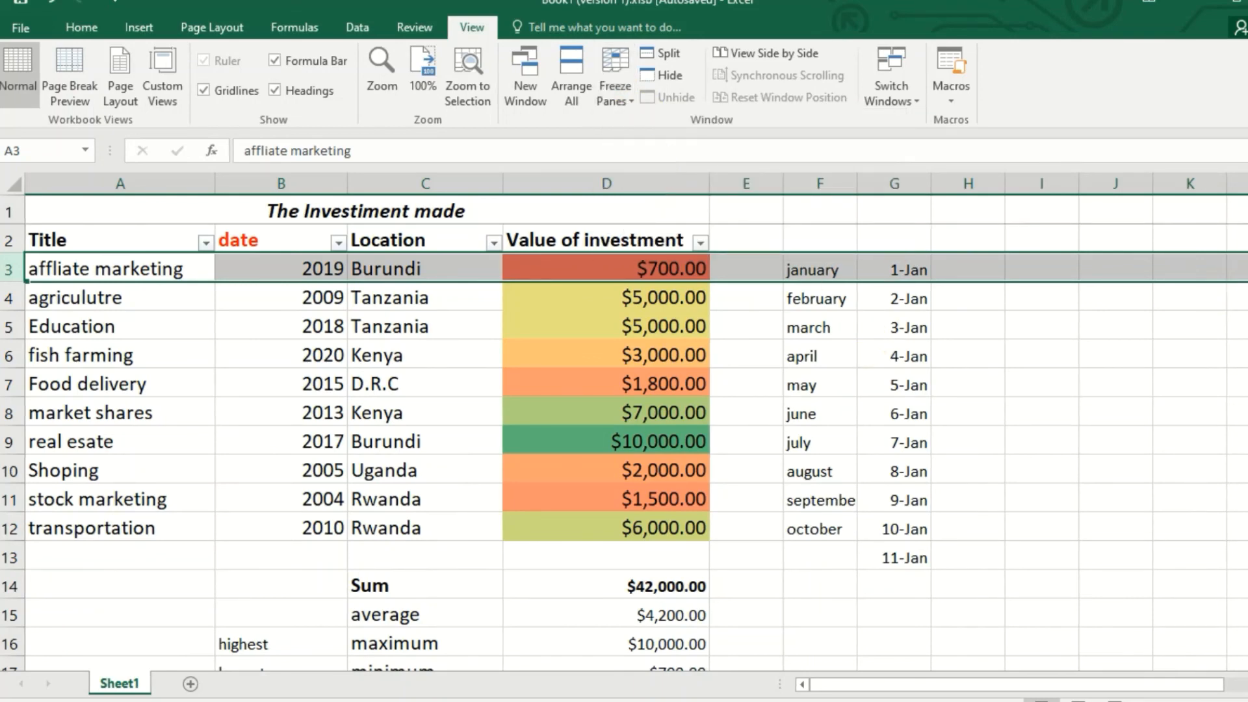
mouse_move(1247, 273)
mouse_down()
mouse_move(1247, 308)
mouse_move(1247, 263)
mouse_up()
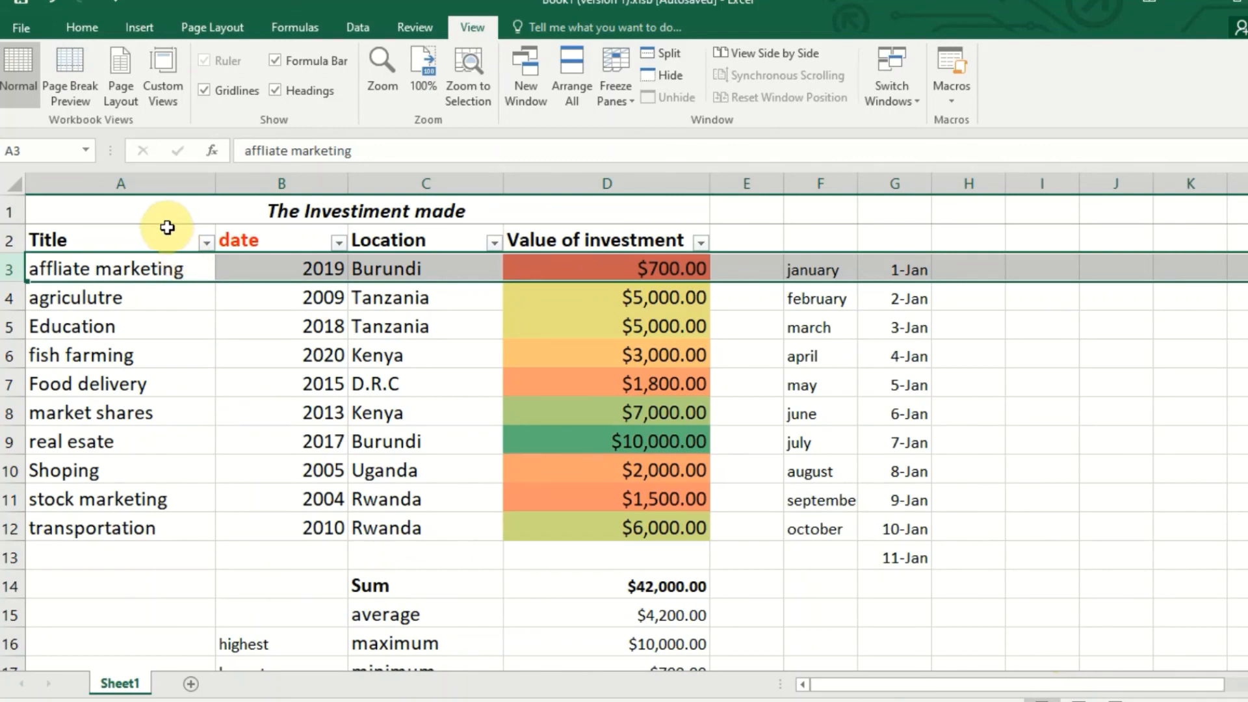
Step: Freeze the first column so the Title column stays in view, and select cell D5
click(629, 98)
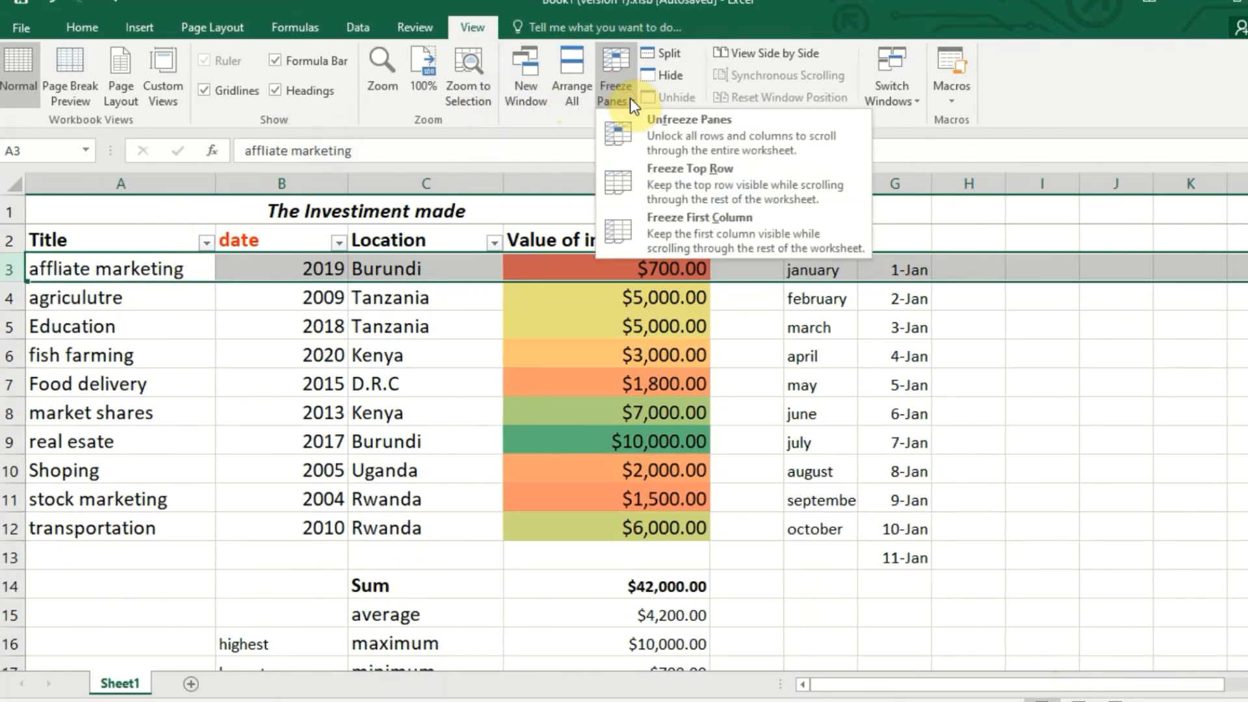
click(689, 238)
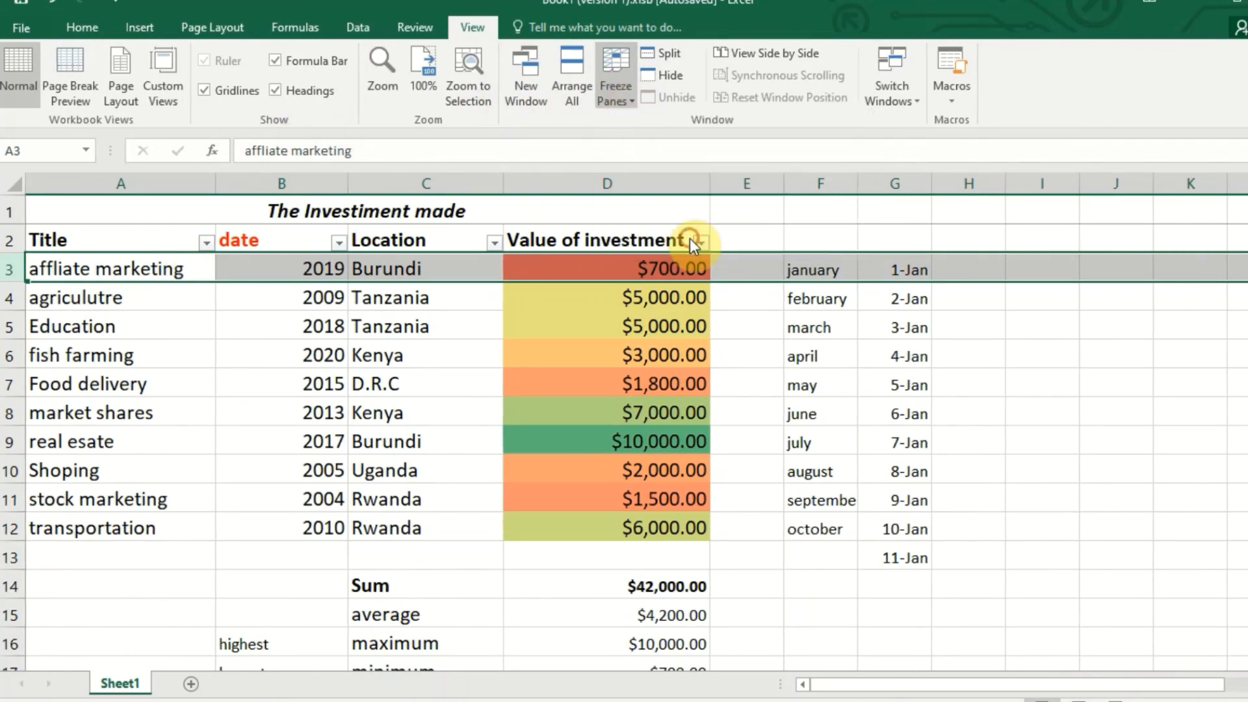
click(675, 333)
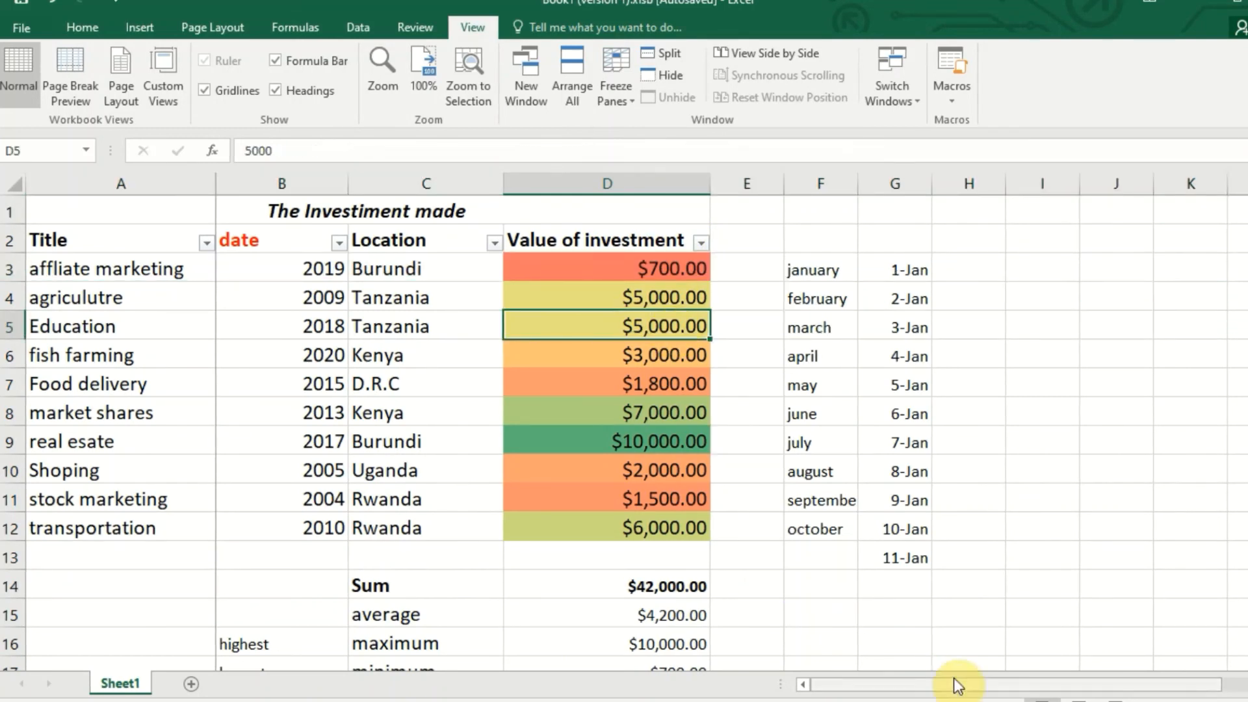
Step: Scroll the worksheet horizontally past column R to check how the frozen Title column behaves
drag(973, 693, 1105, 692)
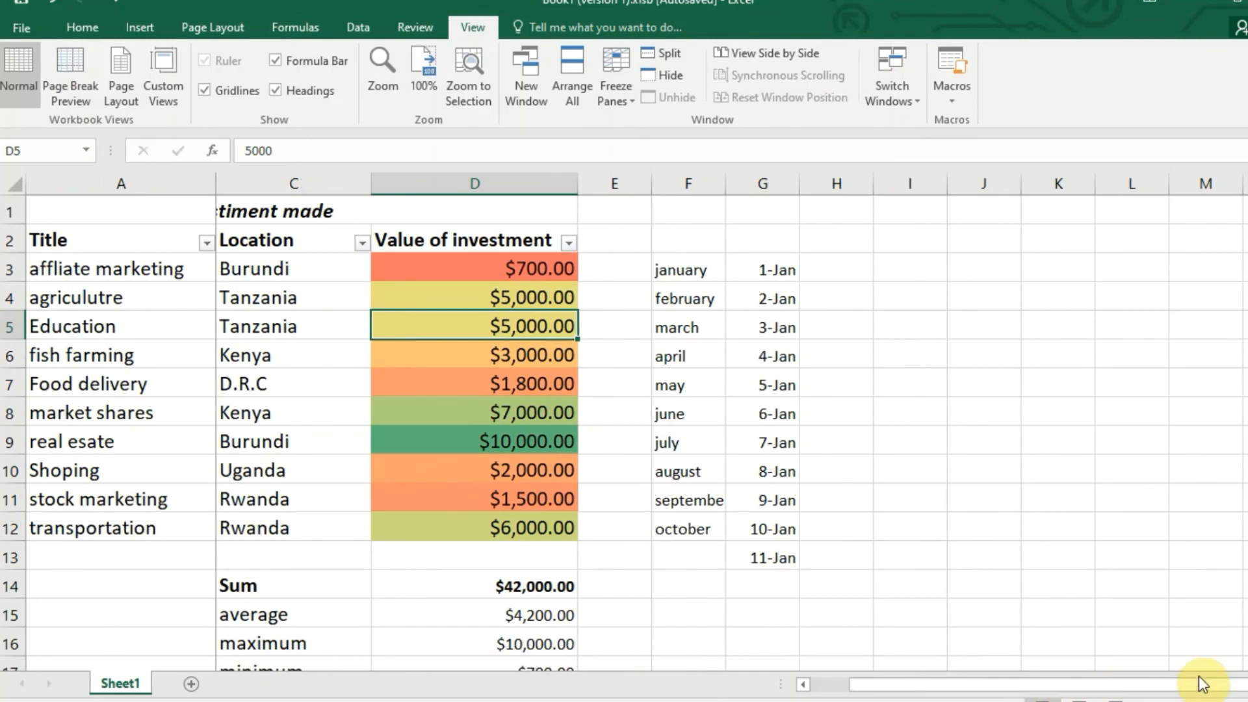
scroll(731, 429, right, 10)
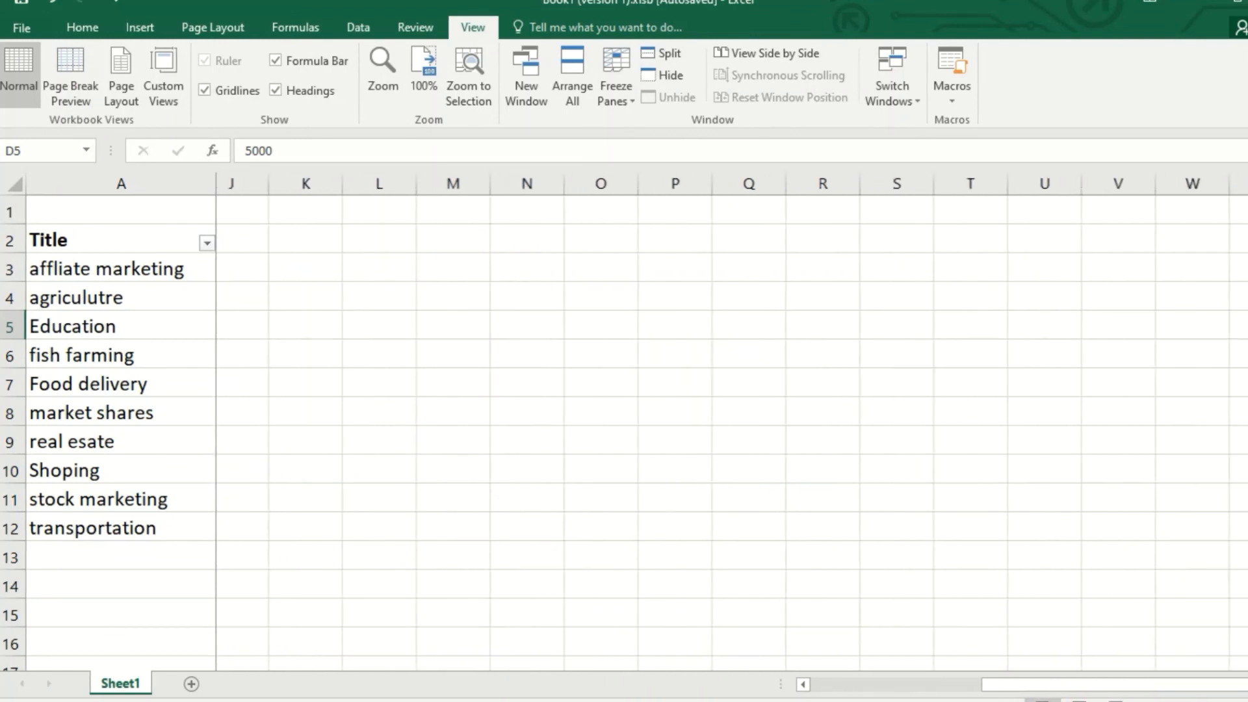
scroll(732, 429, right, 3)
scroll(731, 429, right, 1)
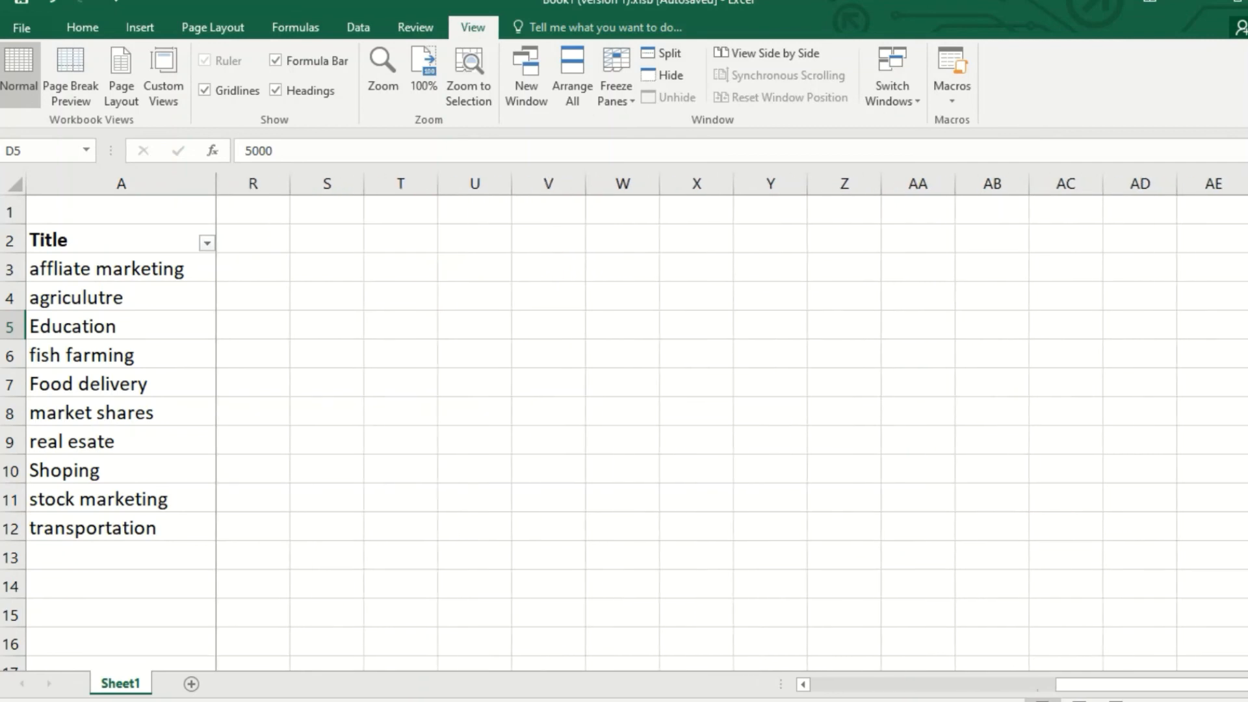